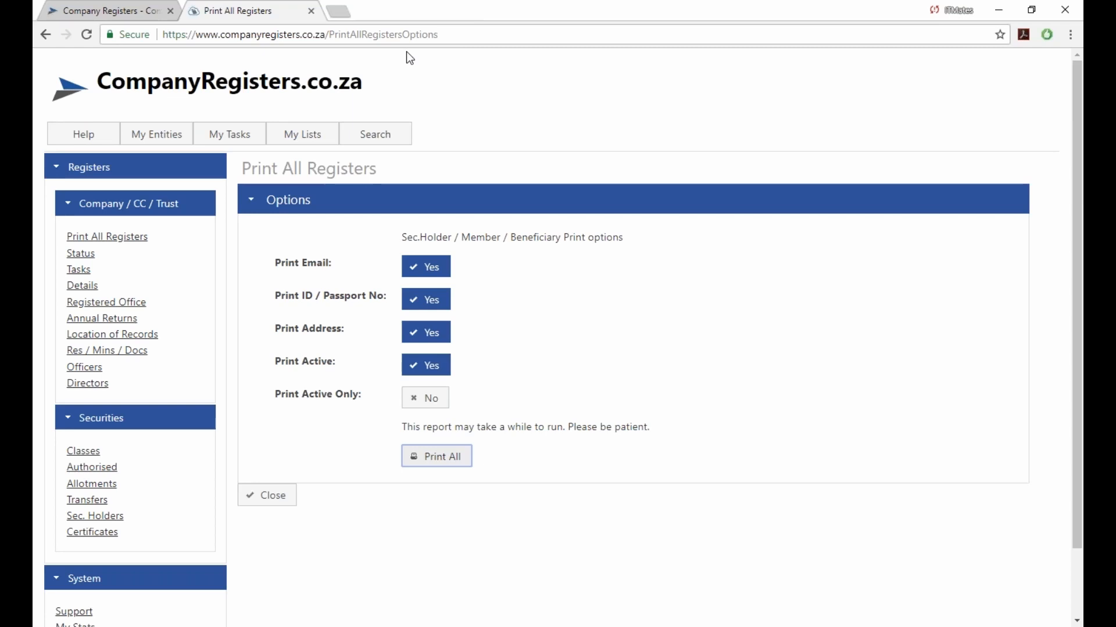
# Close the print-options browser window and open the login page from the Company Registers website.
pyautogui.click(1062, 11)
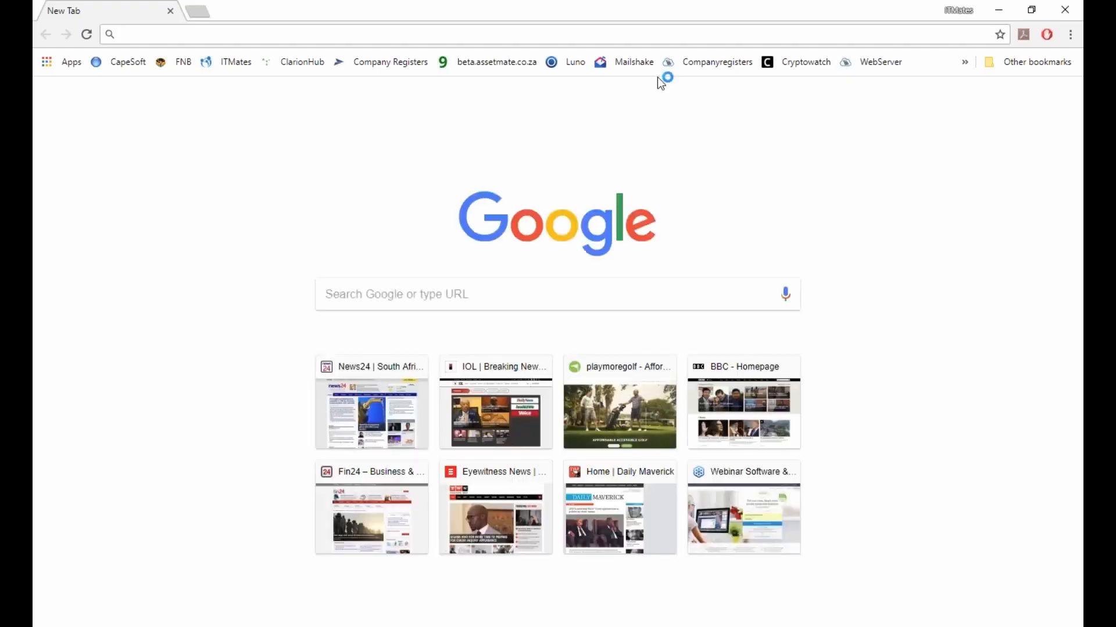
pyautogui.click(302, 62)
pyautogui.click(379, 69)
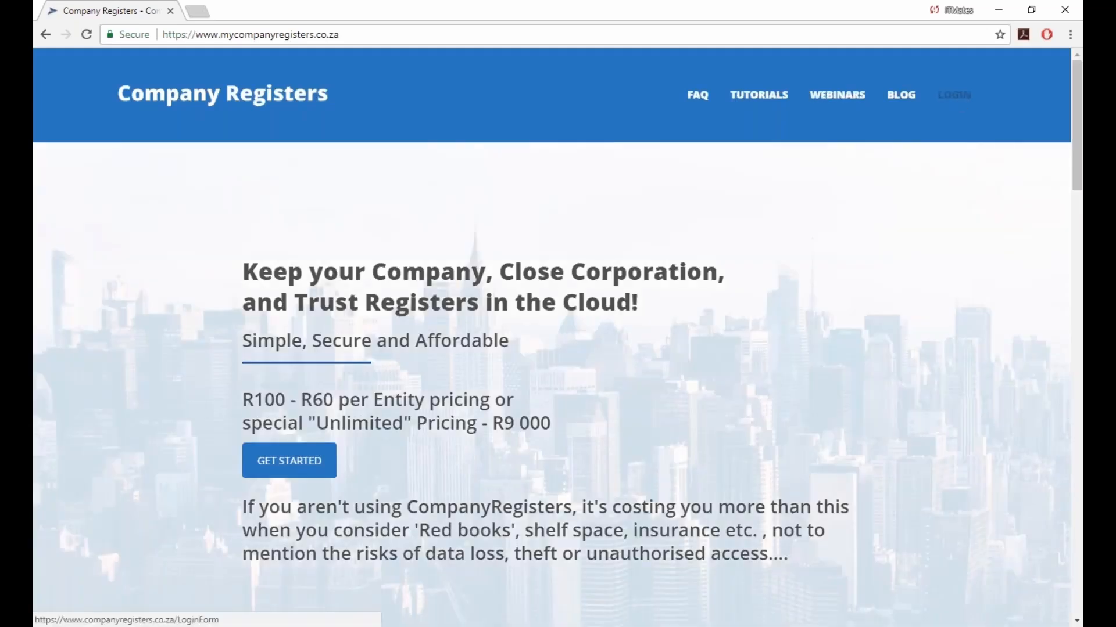
pyautogui.click(953, 95)
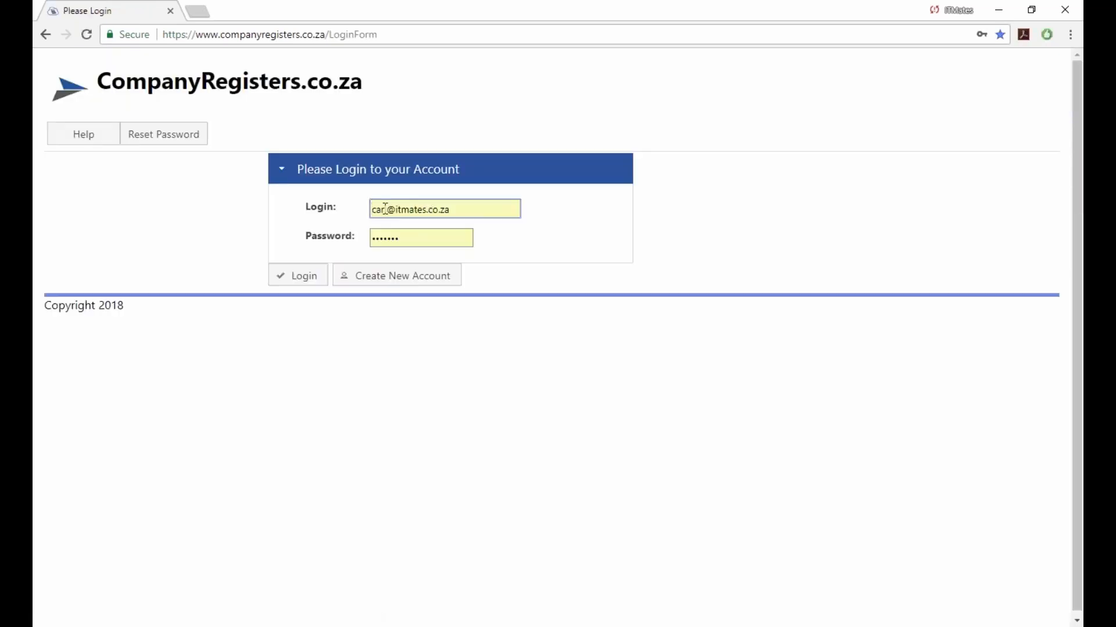
# Log in to CompanyRegisters.co.za with the saved credentials of the account that holds the companies.
pyautogui.click(384, 209)
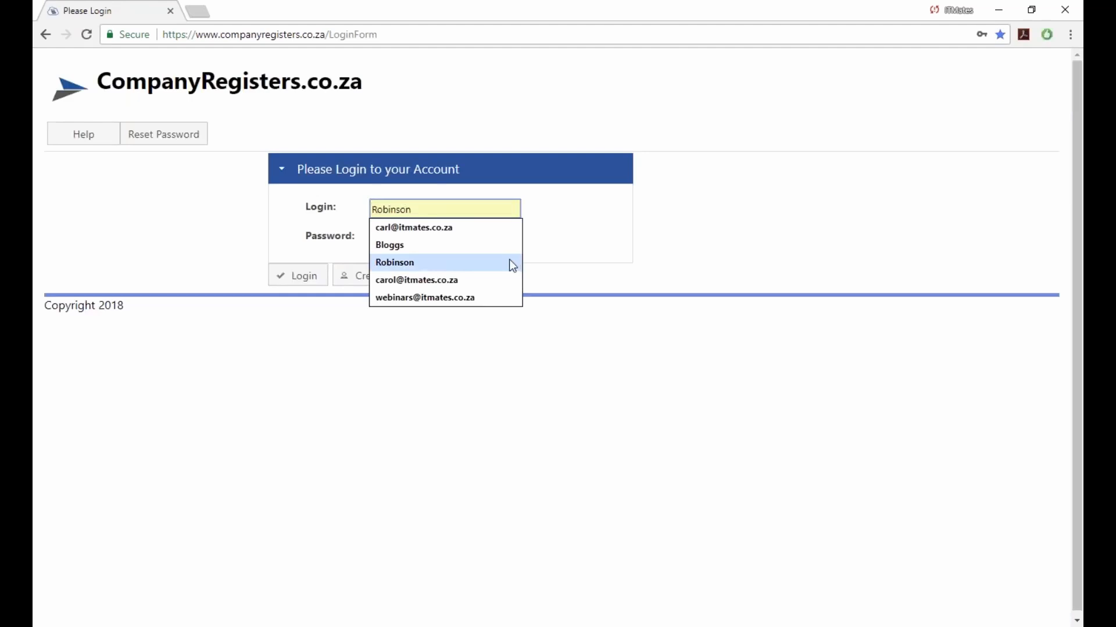
pyautogui.click(407, 279)
pyautogui.click(291, 278)
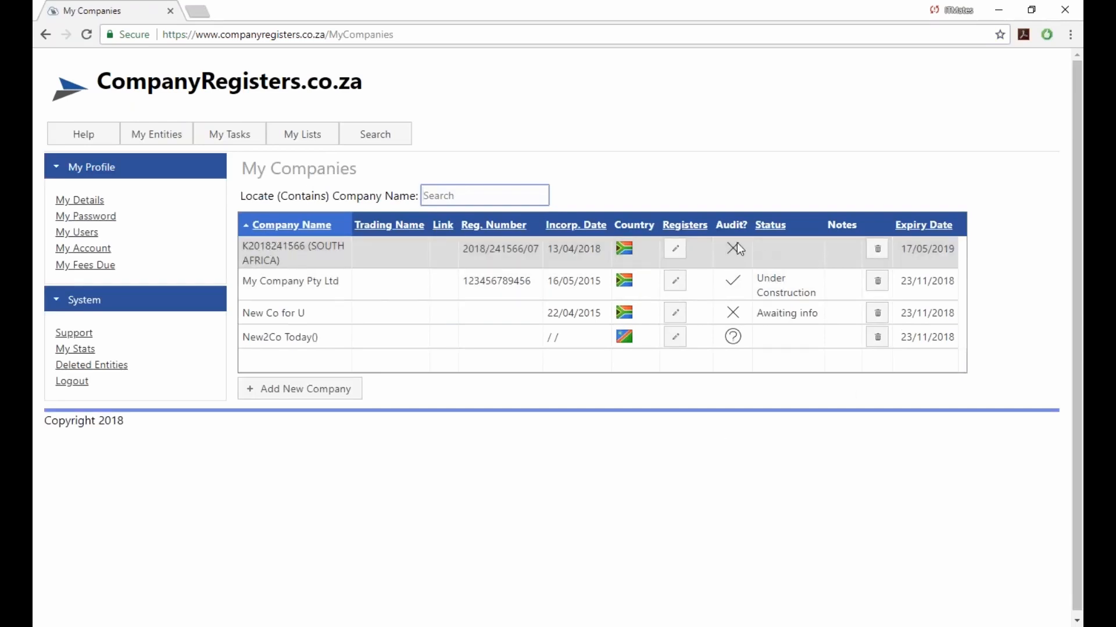
pyautogui.click(676, 250)
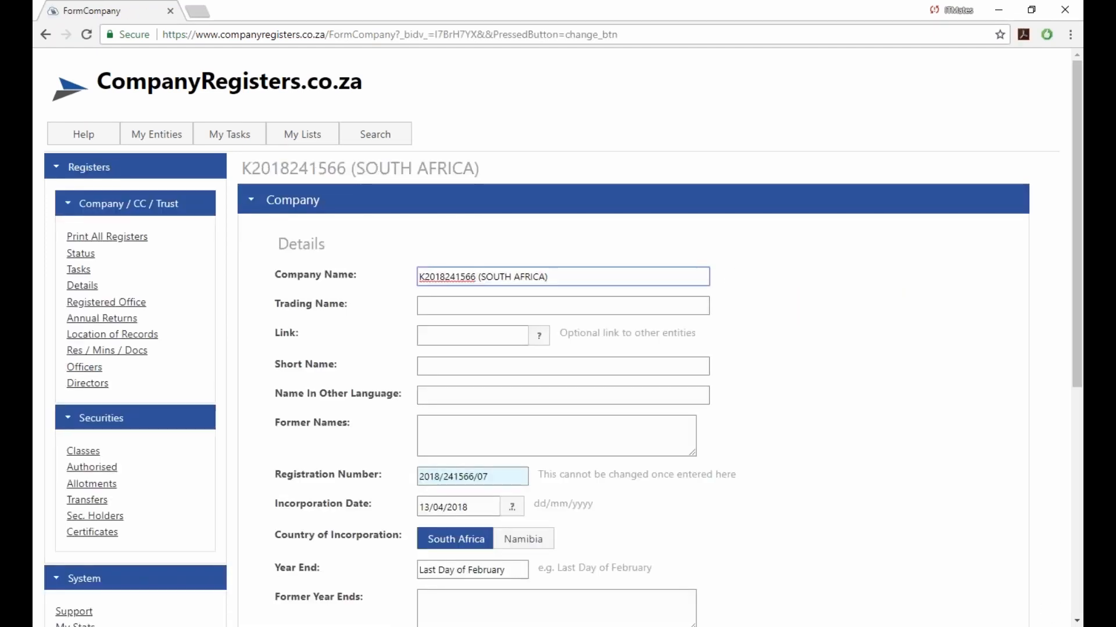
pyautogui.moveTo(158, 138)
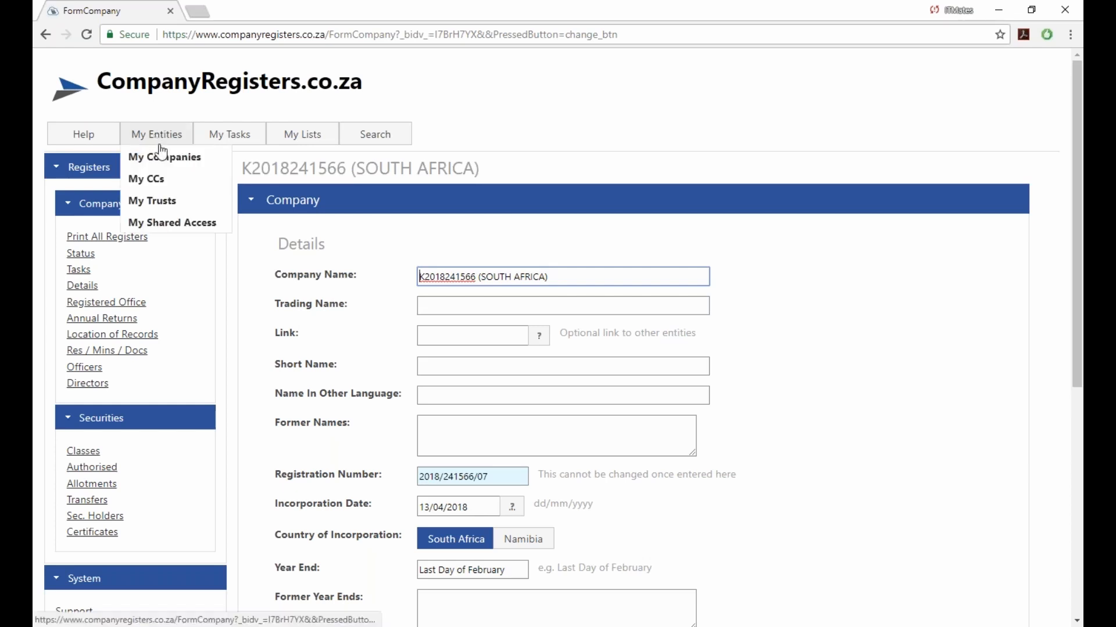
pyautogui.click(158, 158)
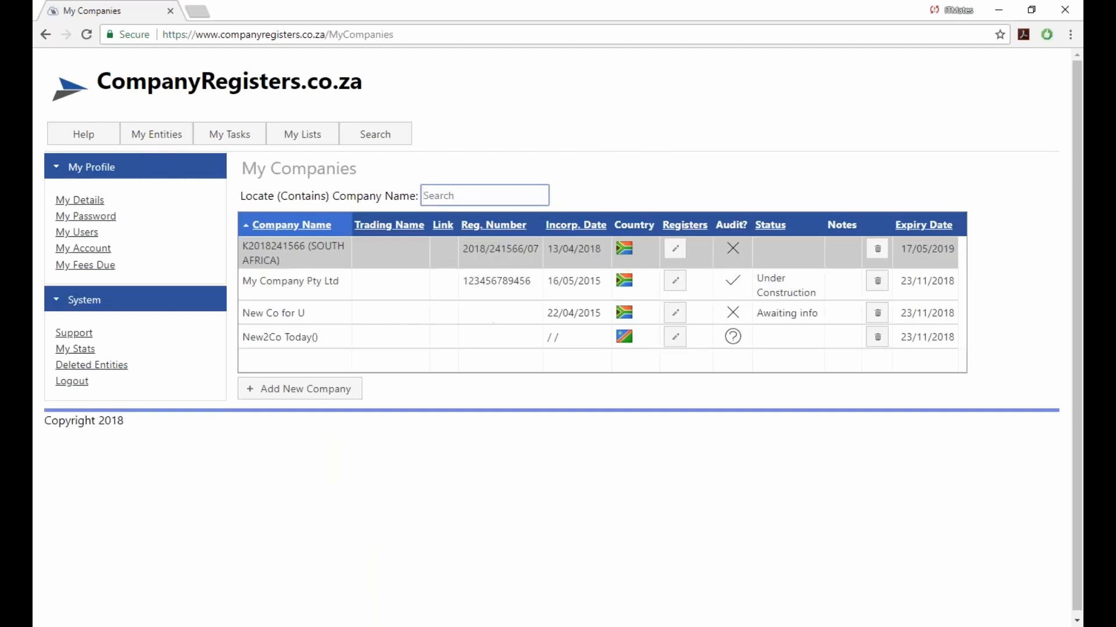
# View the form for adding a new company and cancel it without entering anything.
pyautogui.click(270, 391)
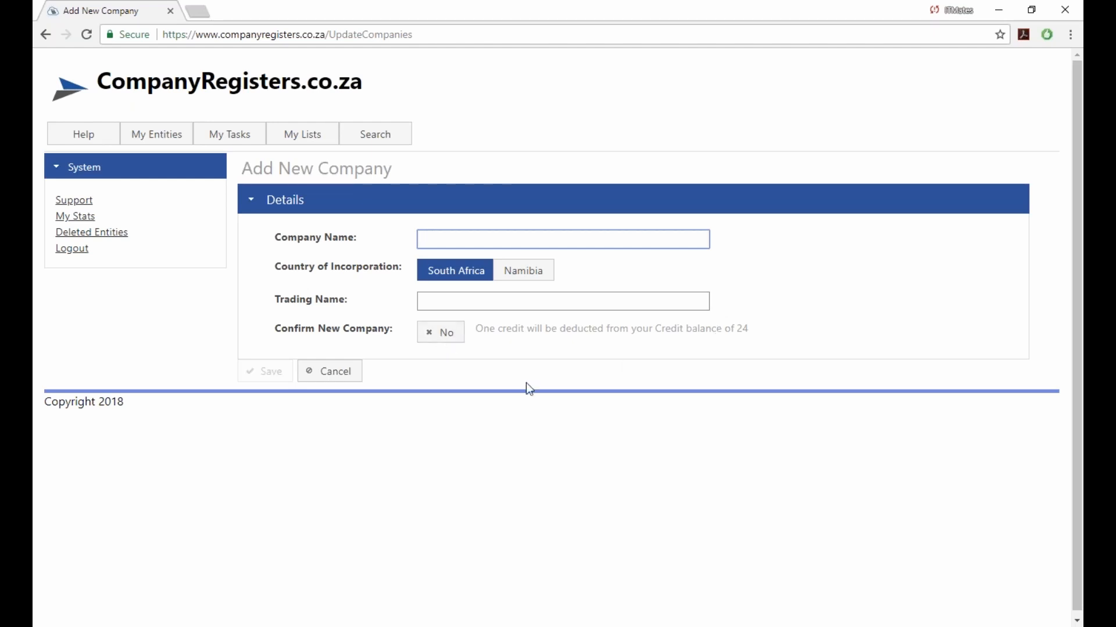
pyautogui.click(338, 376)
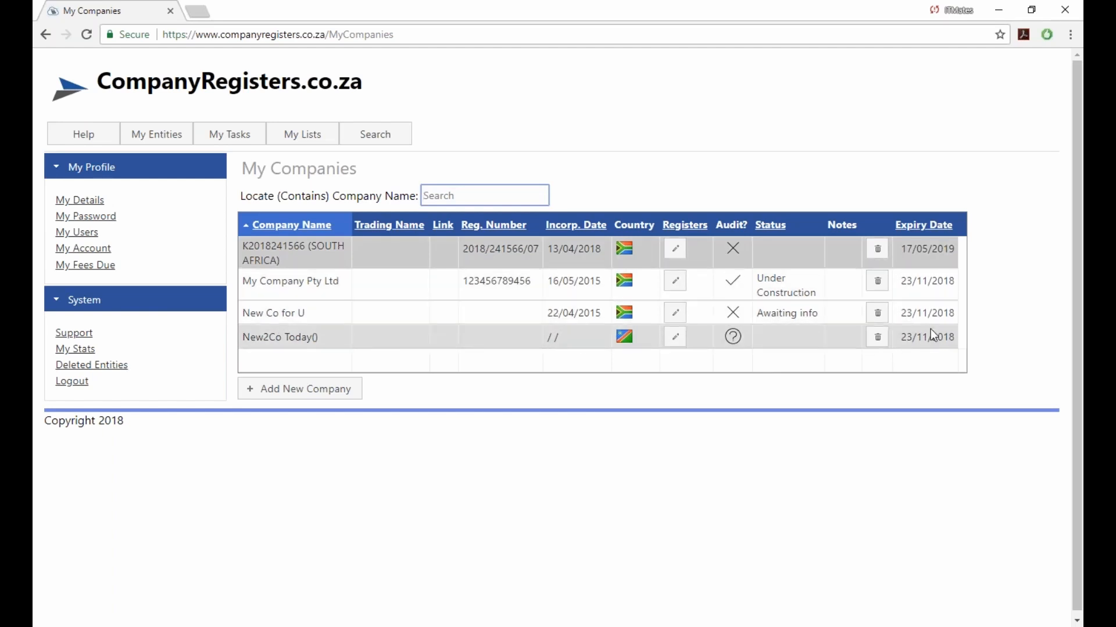
# Delete My Company Pty Ltd and restore it from the deleted entities, returning to the list of companies.
pyautogui.click(880, 286)
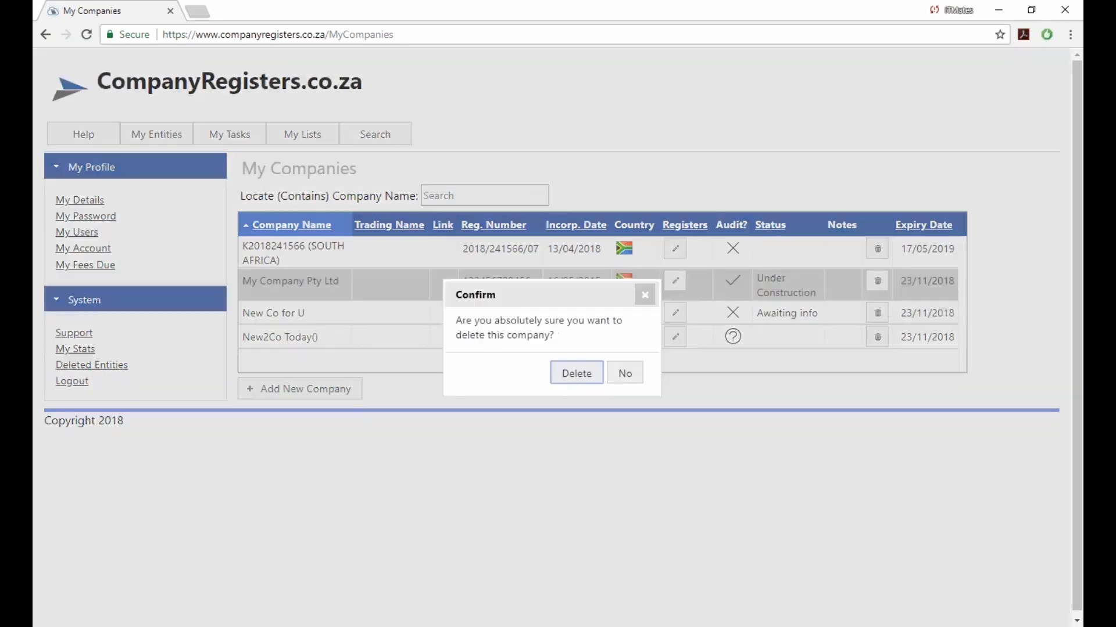
pyautogui.click(576, 375)
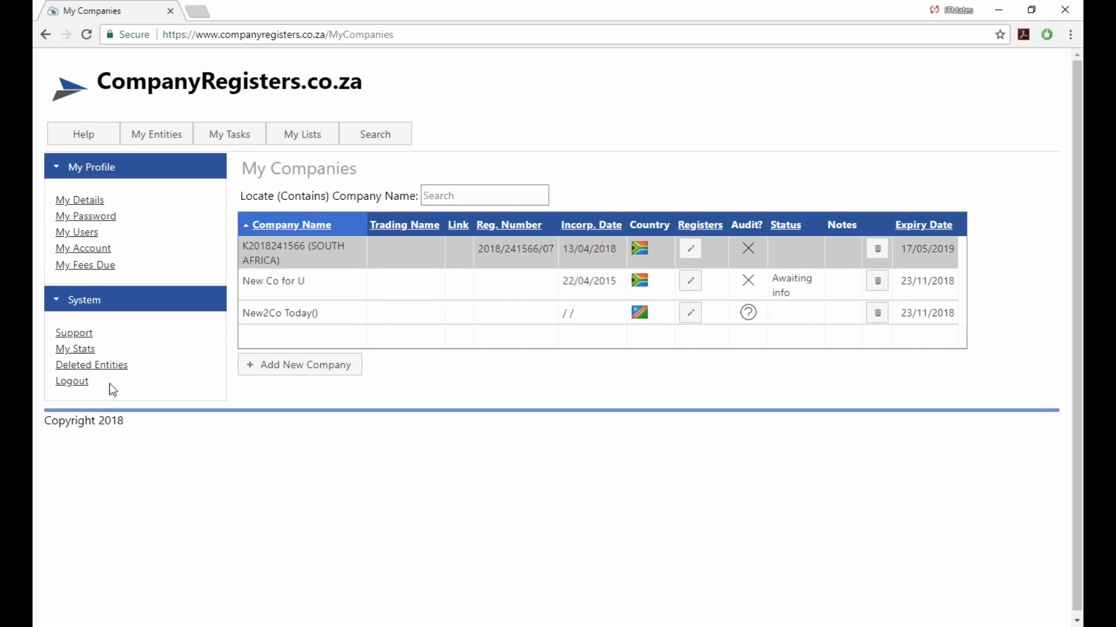
pyautogui.click(103, 370)
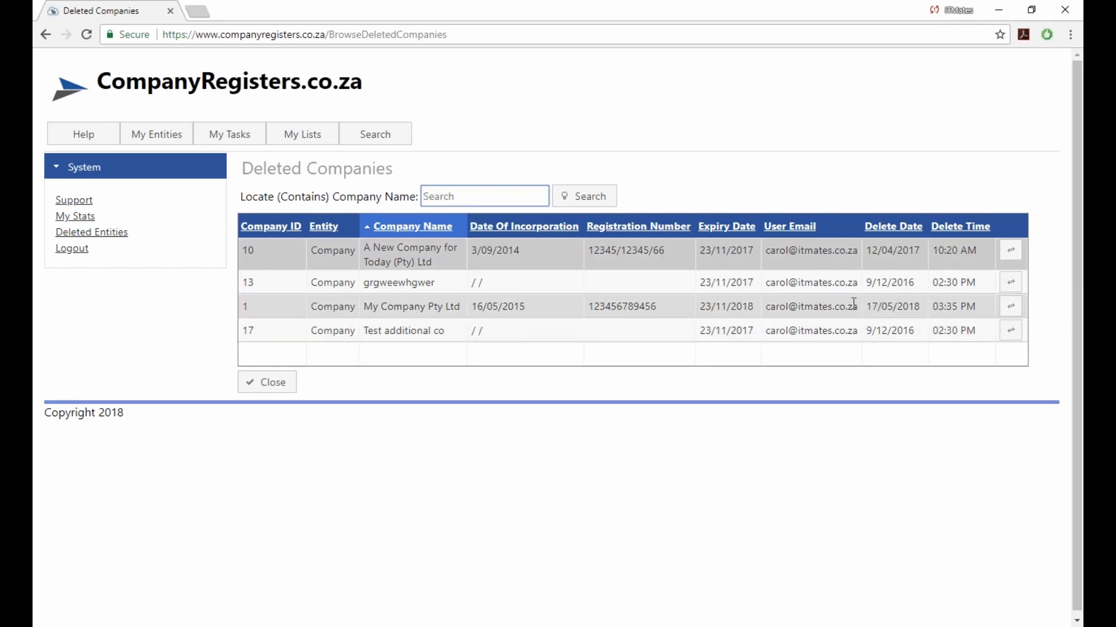
pyautogui.click(1013, 312)
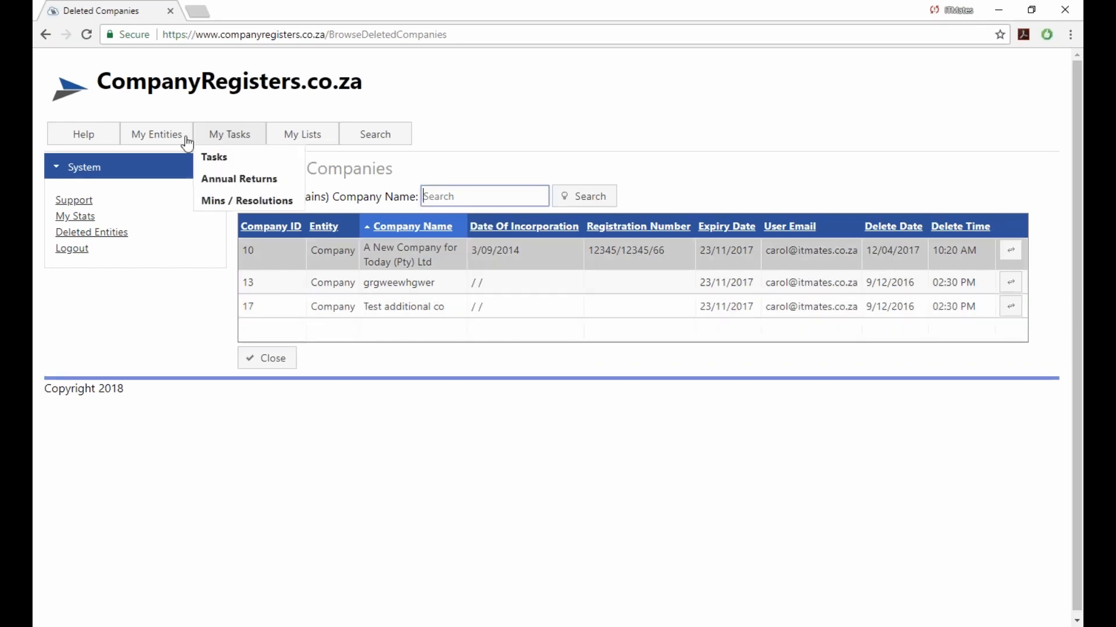
pyautogui.moveTo(175, 139)
pyautogui.click(166, 158)
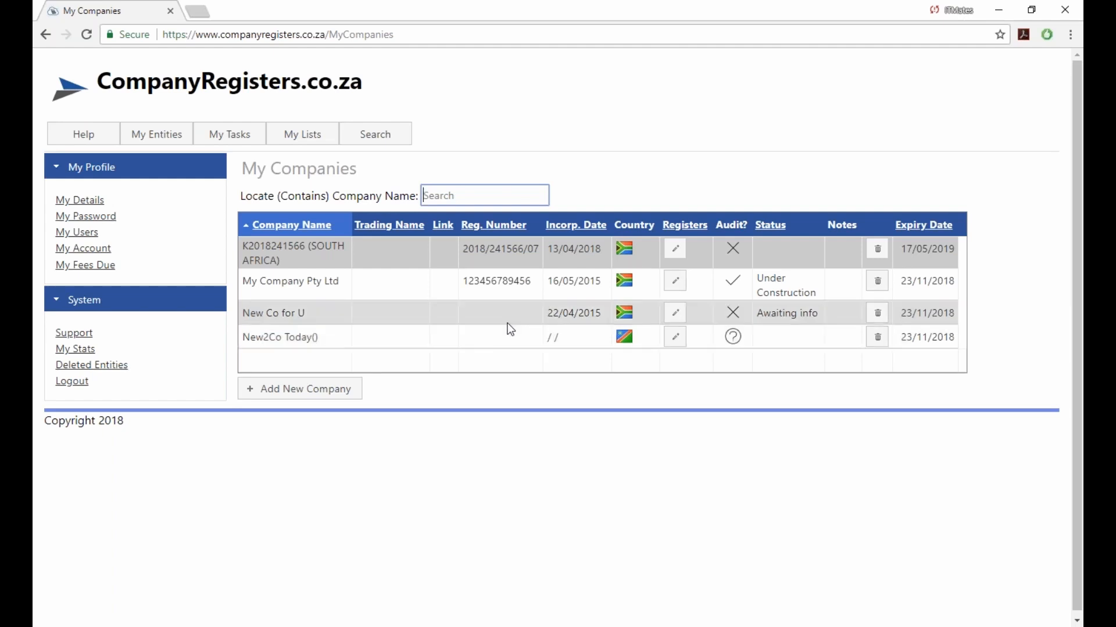
pyautogui.click(674, 253)
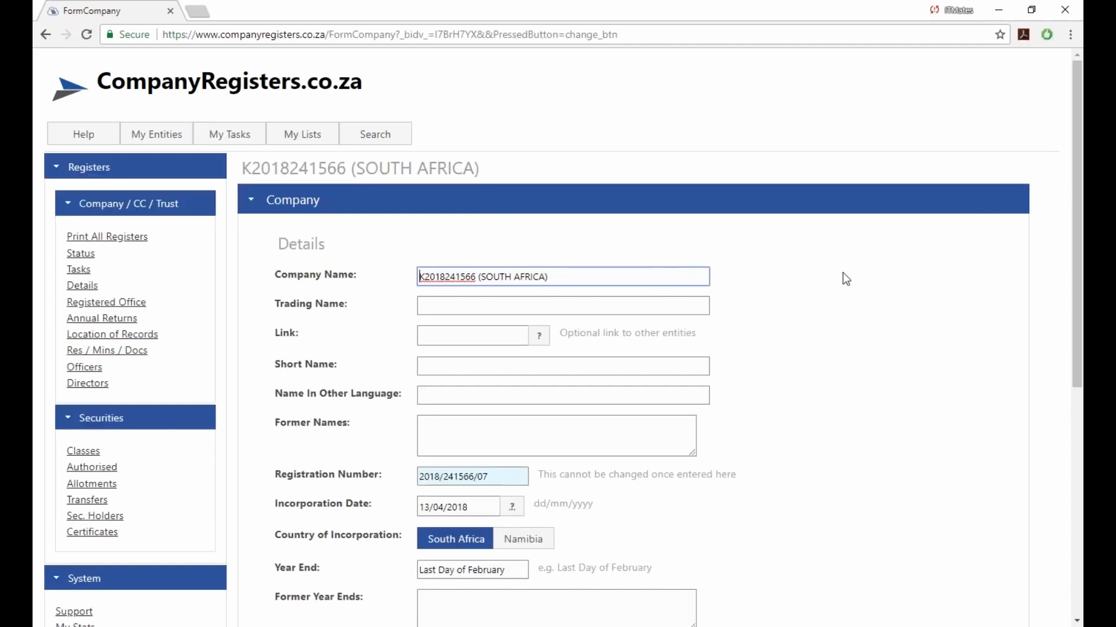
pyautogui.scroll(-3, 843, 273)
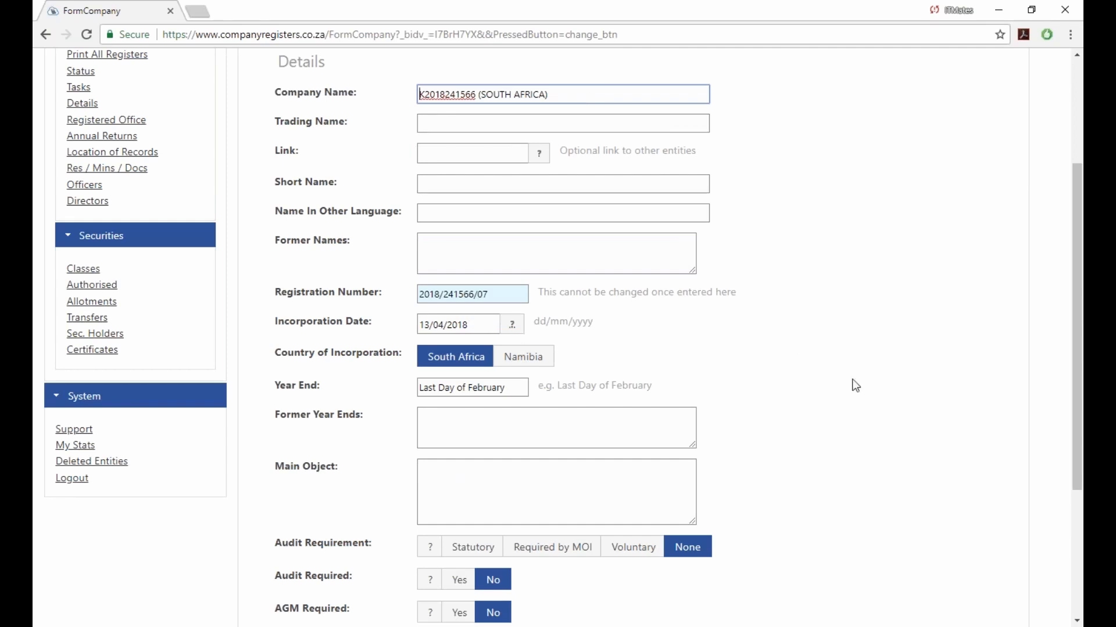
pyautogui.scroll(-2, 692, 439)
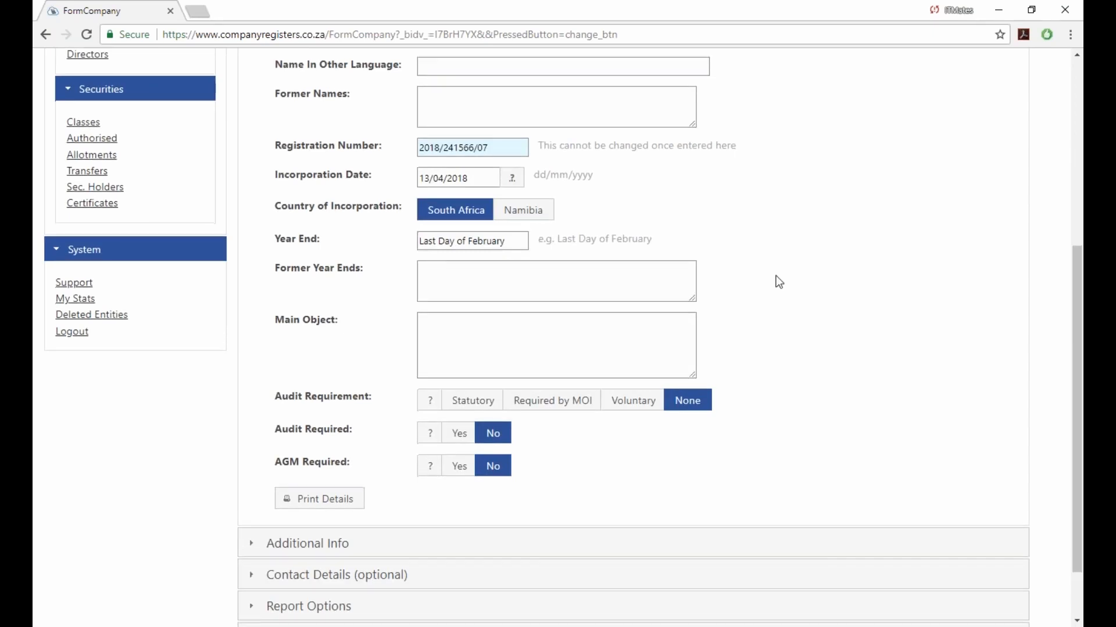
pyautogui.scroll(-1, 777, 282)
# Review the company's additional info and optional contact details, and save the record.
pyautogui.click(281, 478)
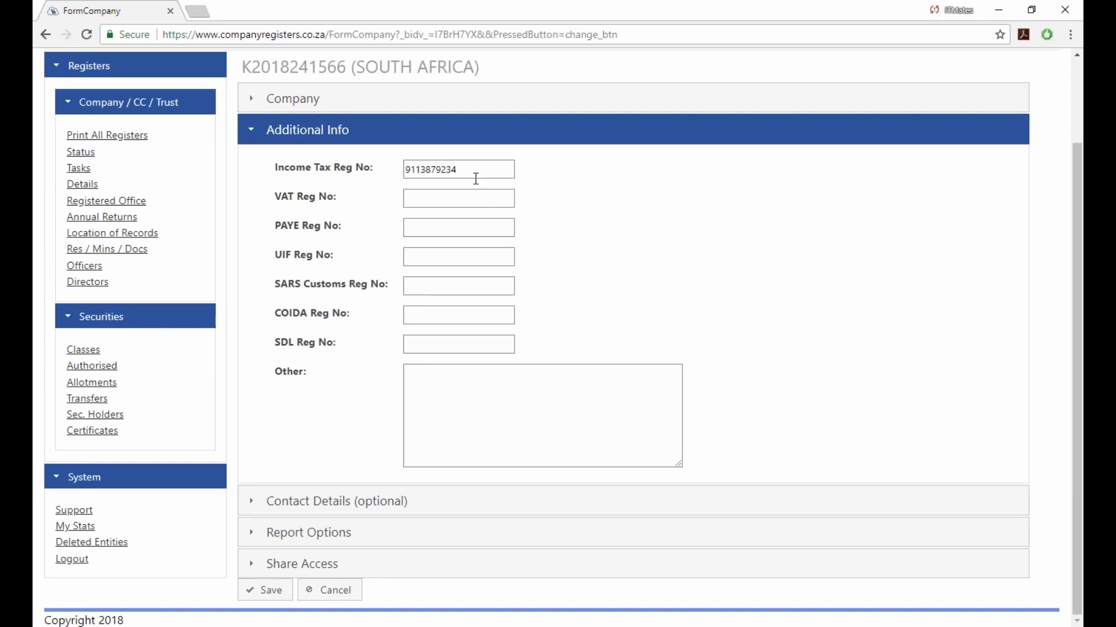
pyautogui.click(309, 512)
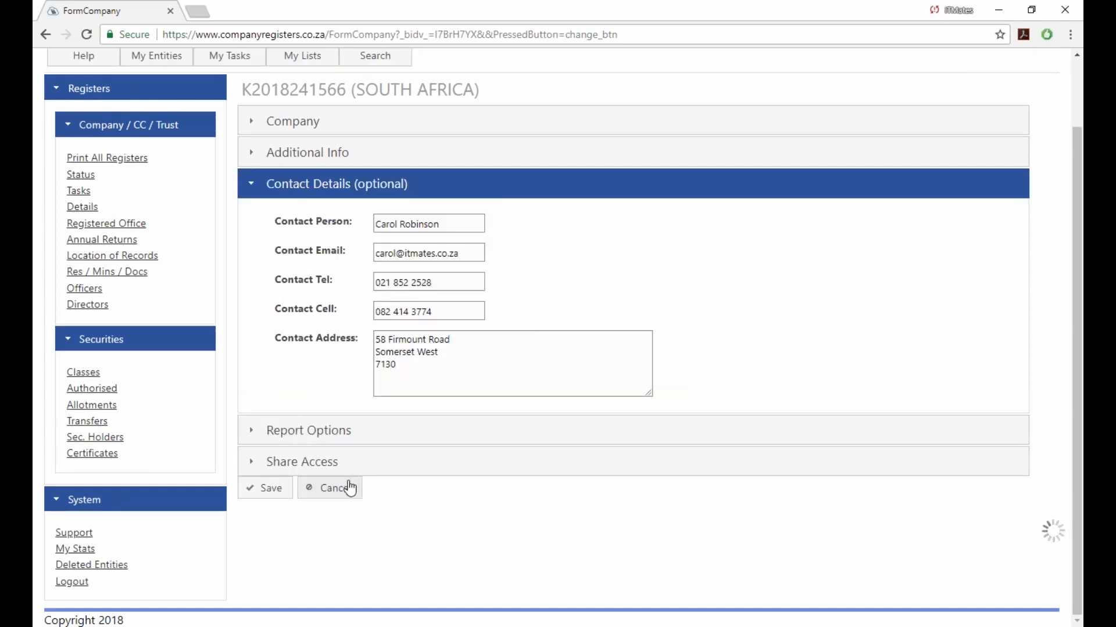
pyautogui.click(274, 499)
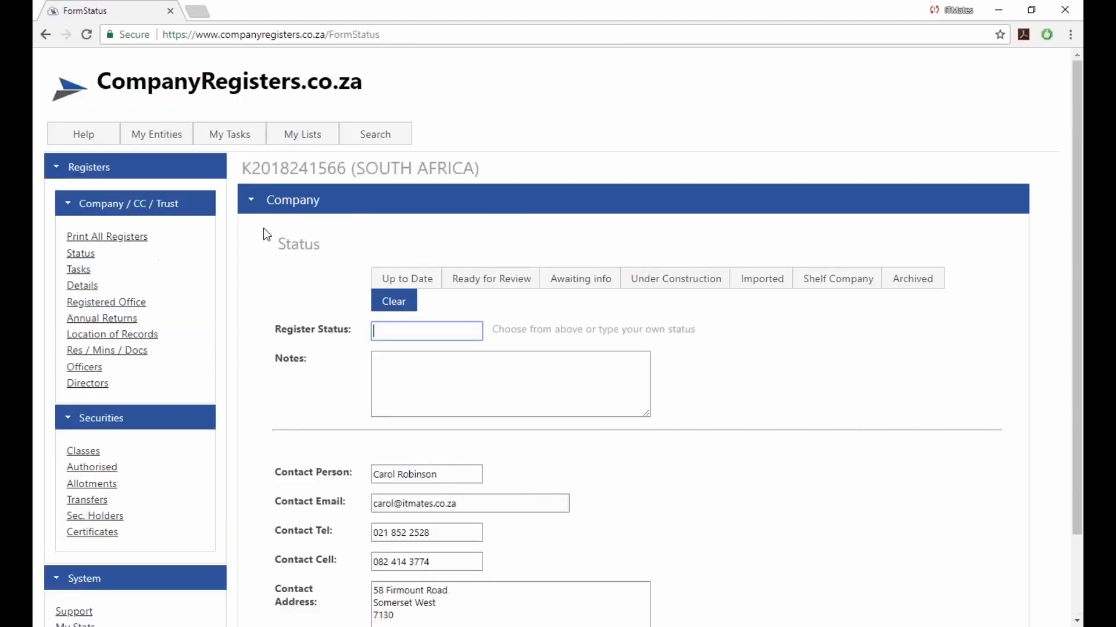
# Open the company's resolutions, minutes and documents register, and check the CIPC registration documents email in Outlook.
pyautogui.click(78, 353)
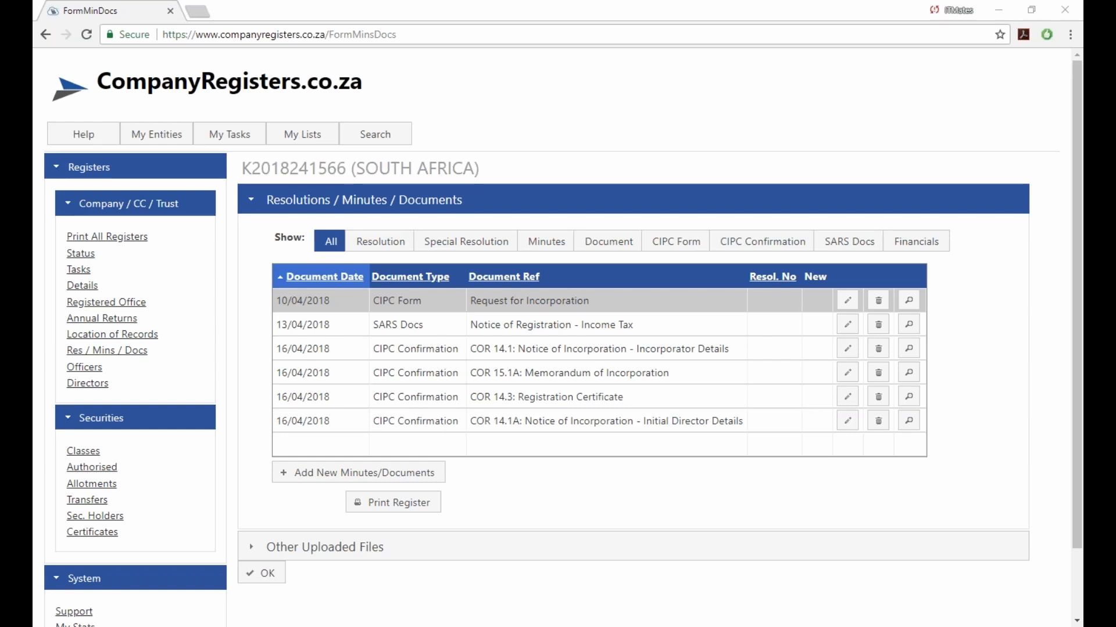
pyautogui.hotkey('alt', 'Tab')
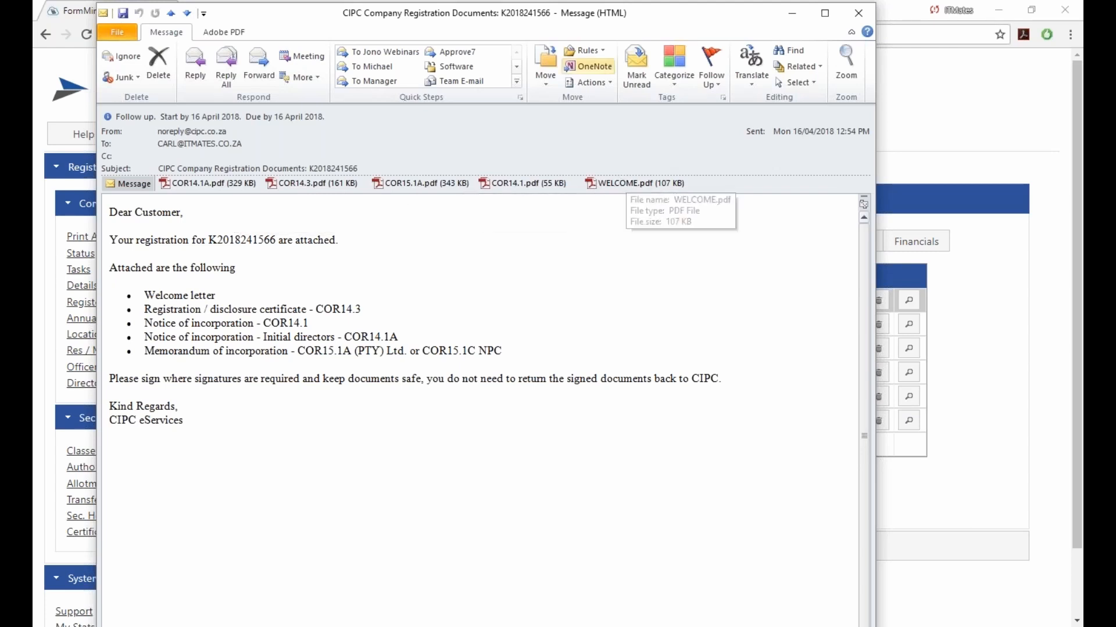
pyautogui.moveTo(572, 25); pyautogui.dragTo(687, 59)
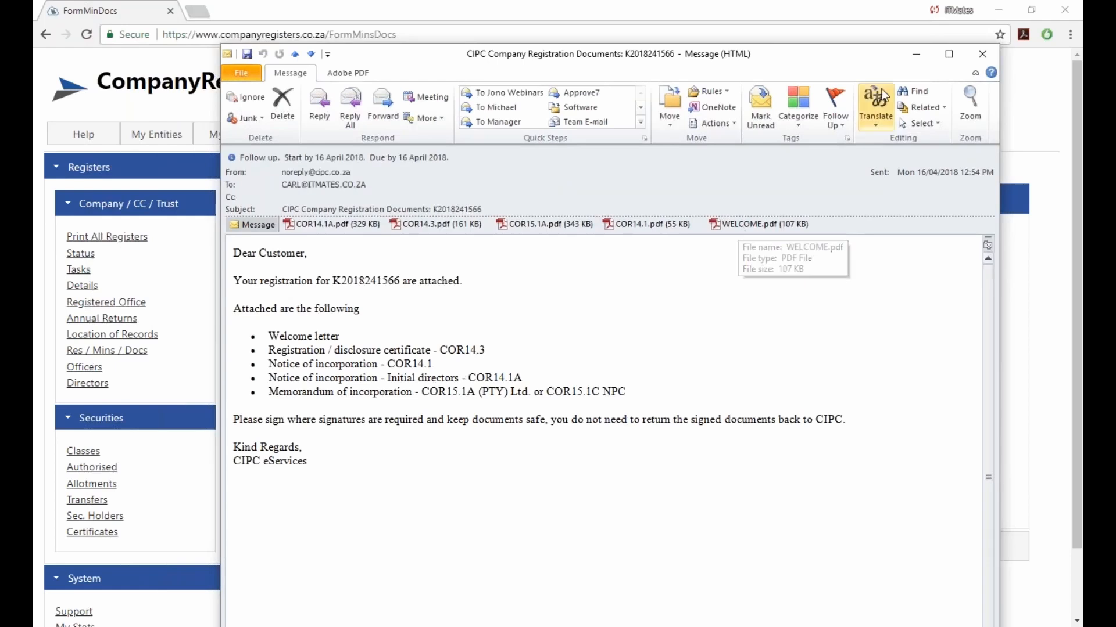
pyautogui.click(985, 54)
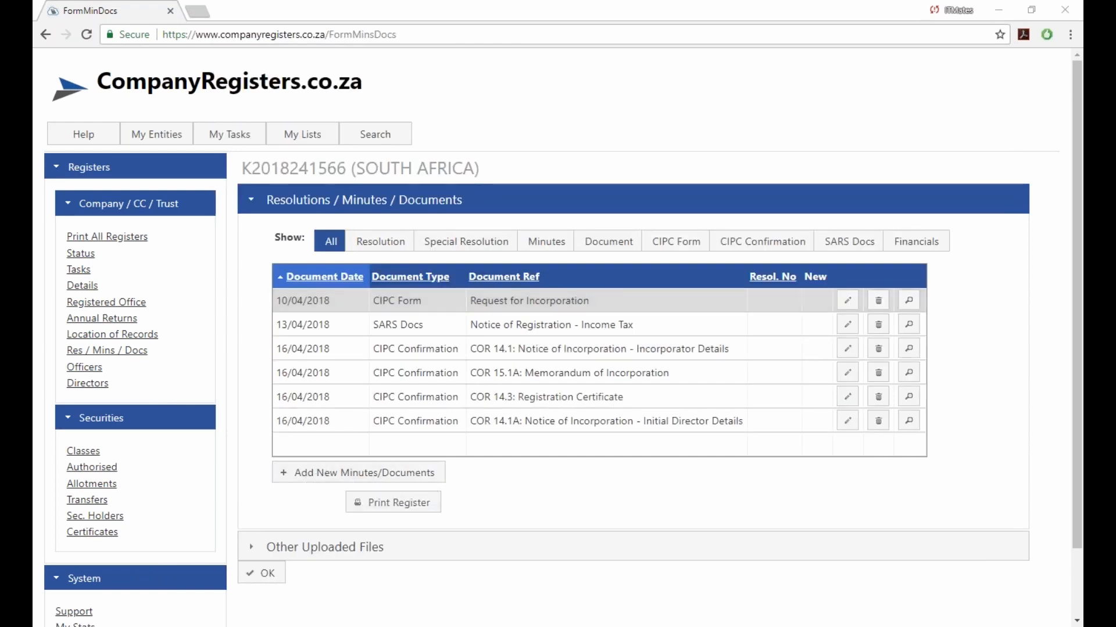
# Inspect the details of the Request for Incorporation document entry and close it.
pyautogui.click(848, 300)
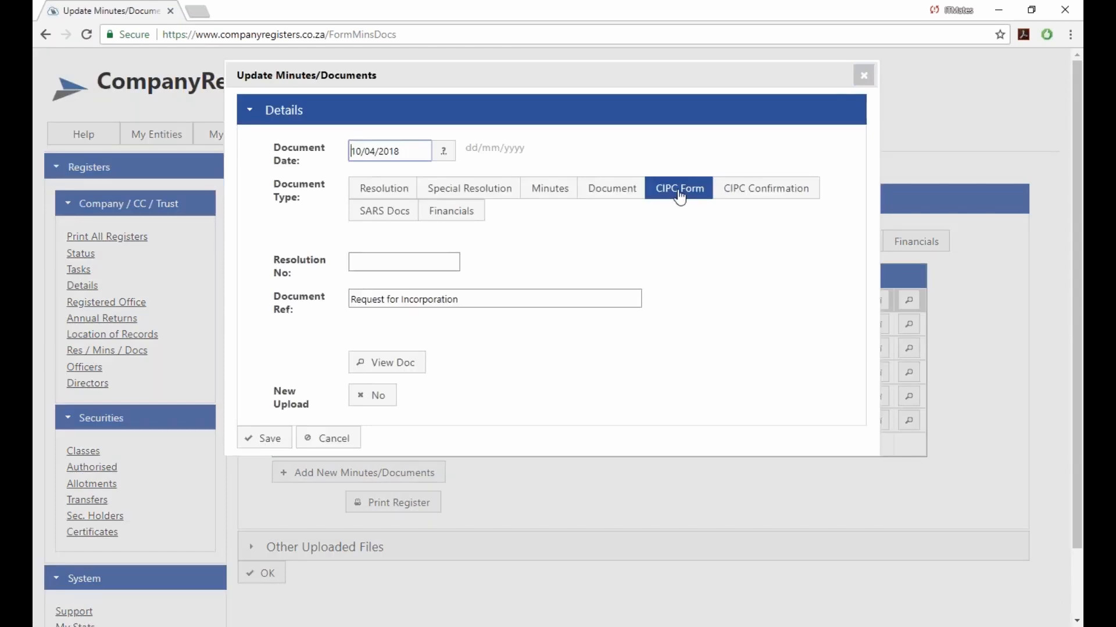
pyautogui.click(865, 80)
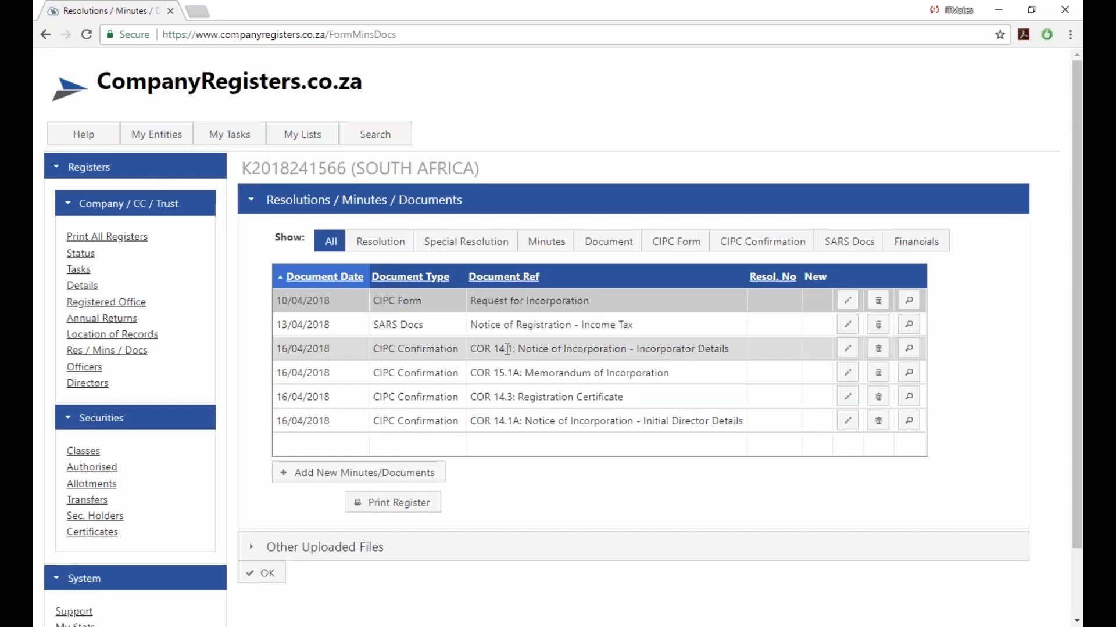
# Read the document attached to the COR 14.1 Incorporator Details entry, and save the entry.
pyautogui.click(848, 348)
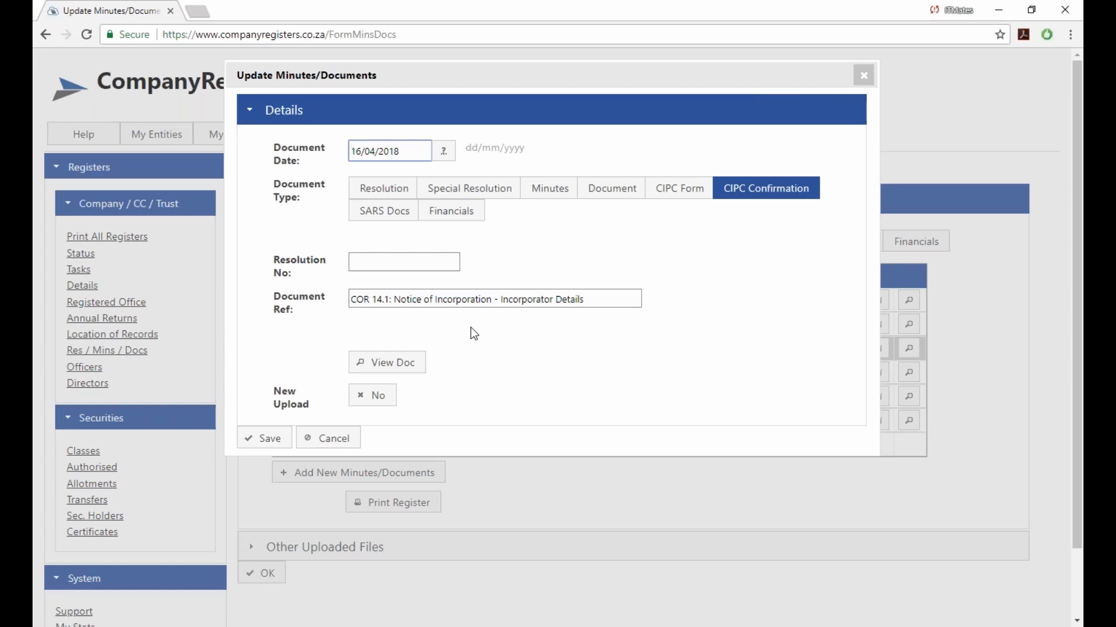
pyautogui.click(394, 369)
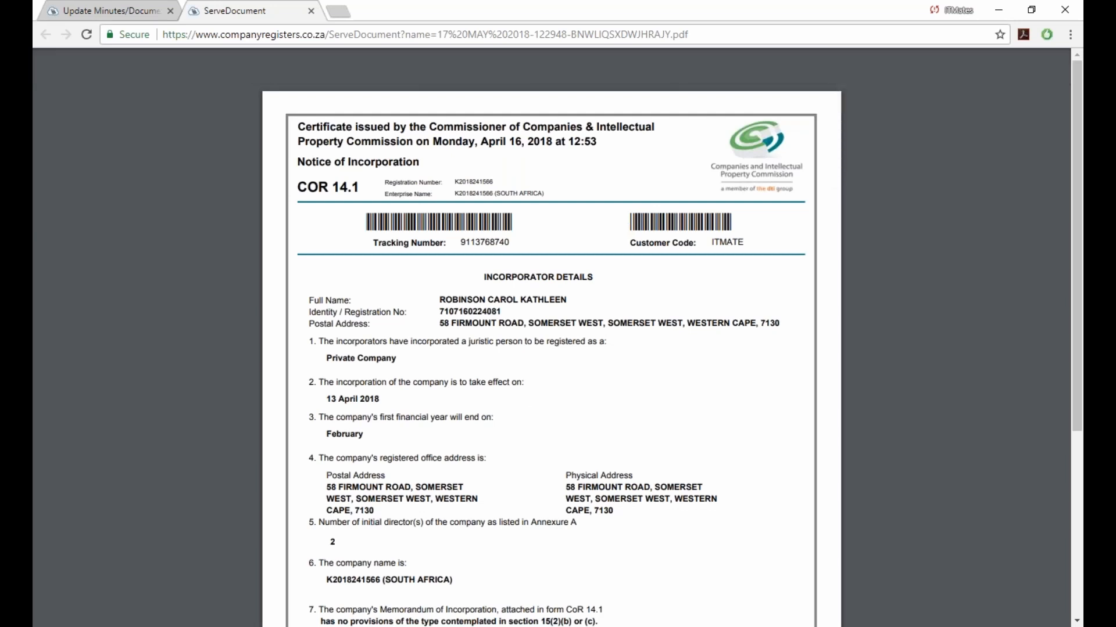
pyautogui.scroll(-5, 552, 349)
pyautogui.scroll(4, 552, 349)
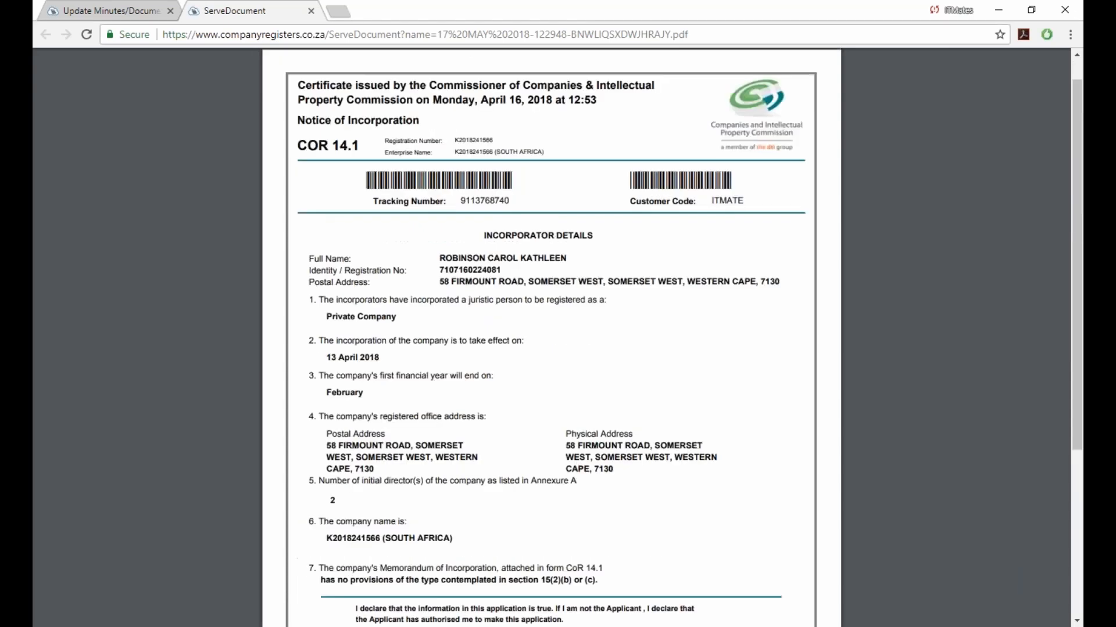
pyautogui.scroll(-4, 459, 450)
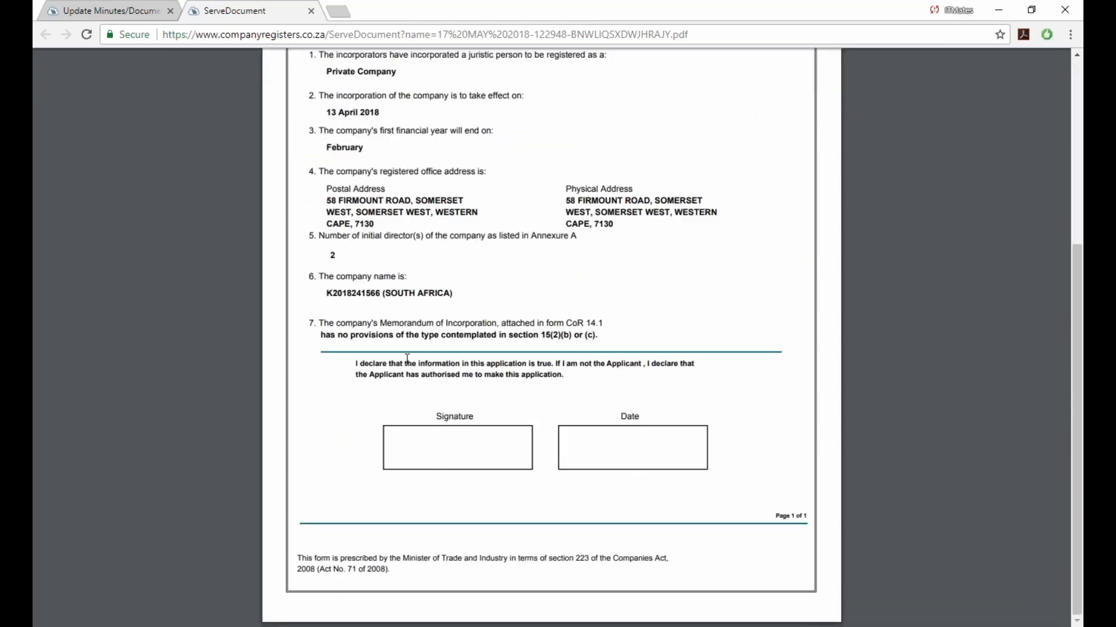
pyautogui.scroll(5, 412, 358)
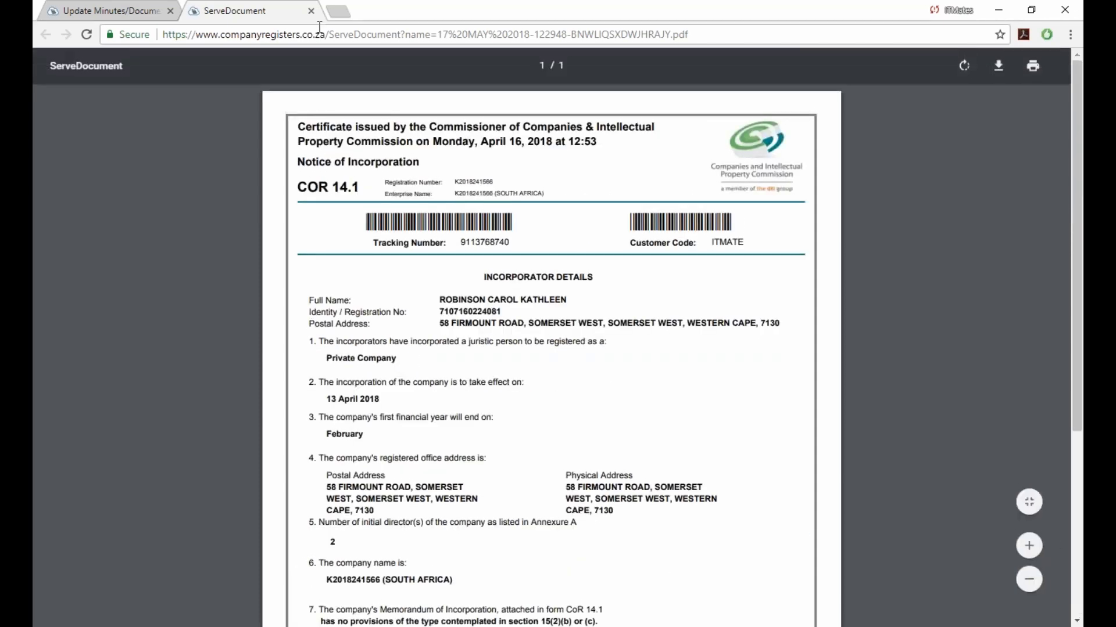
pyautogui.click(311, 12)
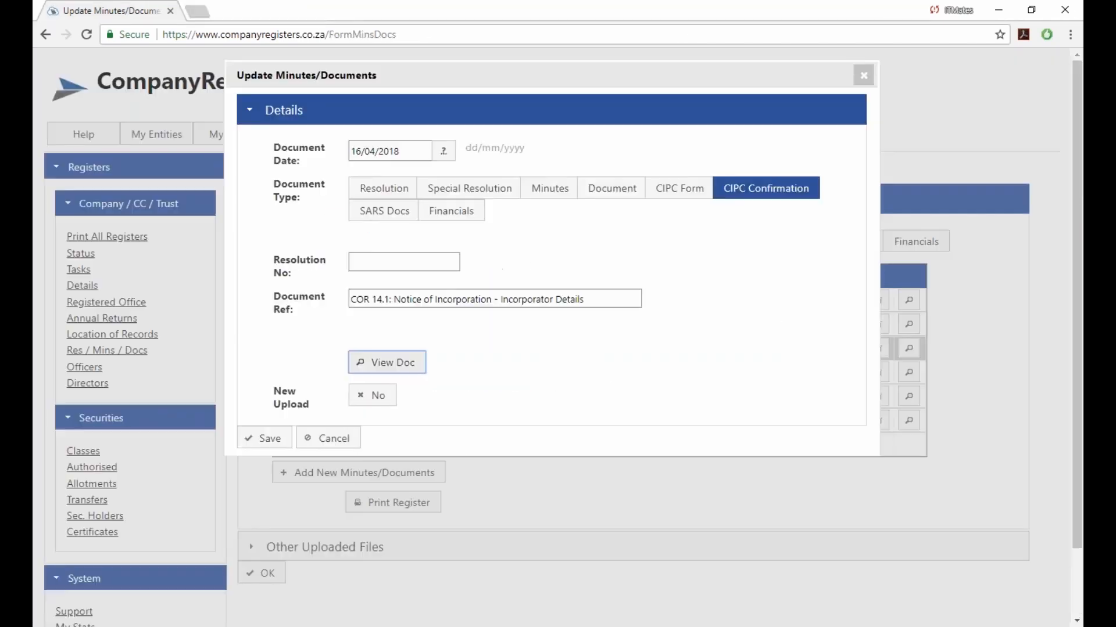
pyautogui.click(279, 440)
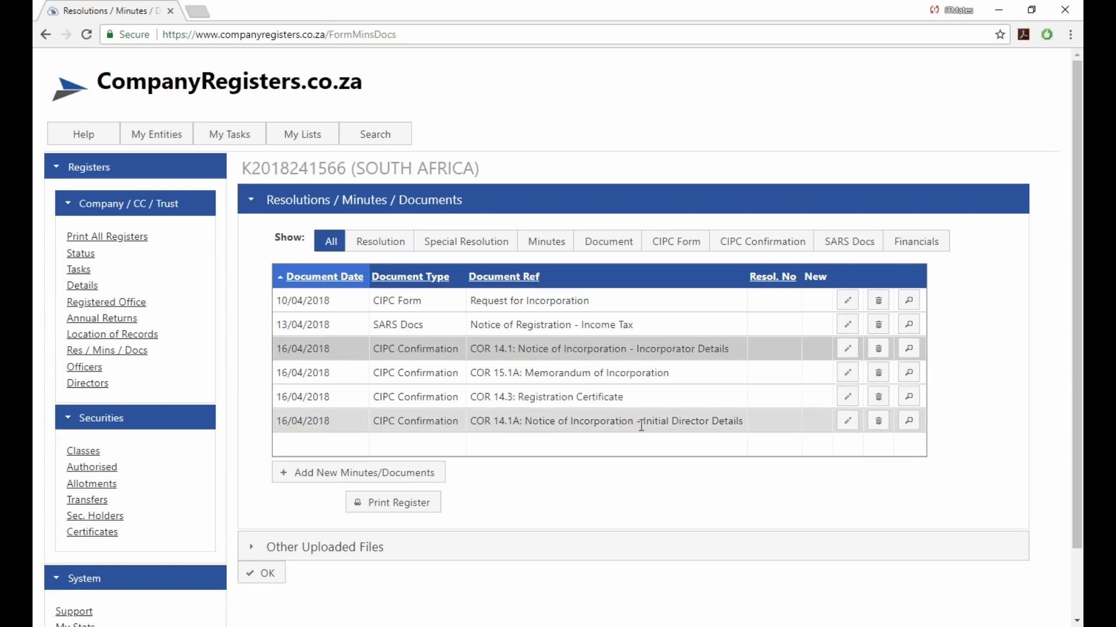
# Read the document attached to the COR 14.1A Initial Director Details entry, and return to the documents register.
pyautogui.click(910, 424)
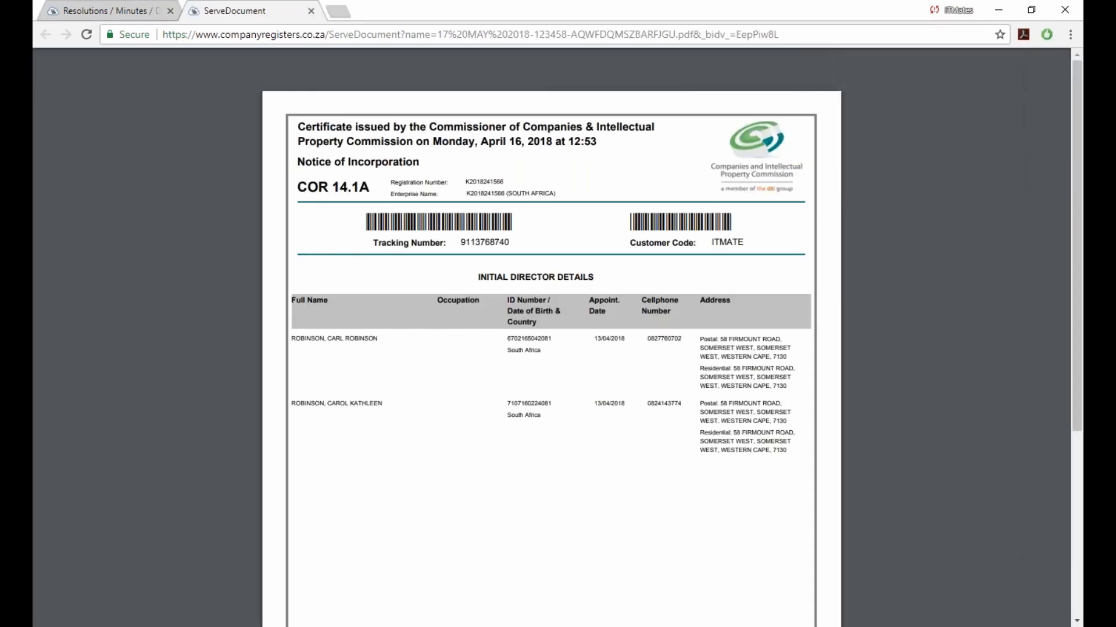
pyautogui.moveTo(504, 339); pyautogui.dragTo(551, 338)
pyautogui.click(508, 344)
pyautogui.click(122, 15)
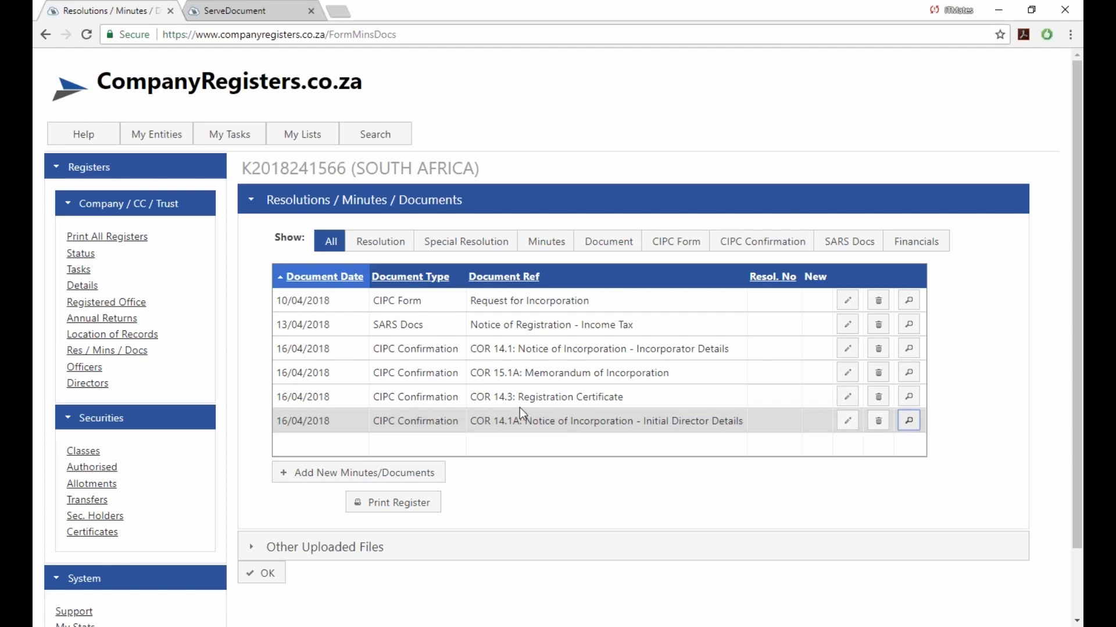
# Review the personal and contact details of the first director in the directors register, and close the record without saving.
pyautogui.click(87, 383)
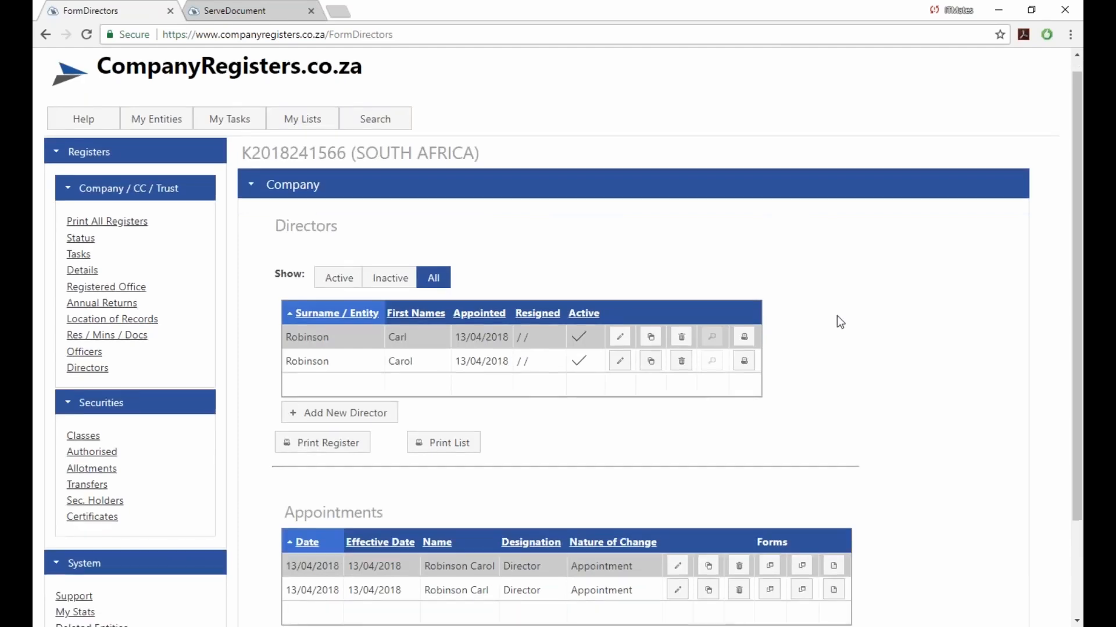
pyautogui.scroll(-2, 837, 316)
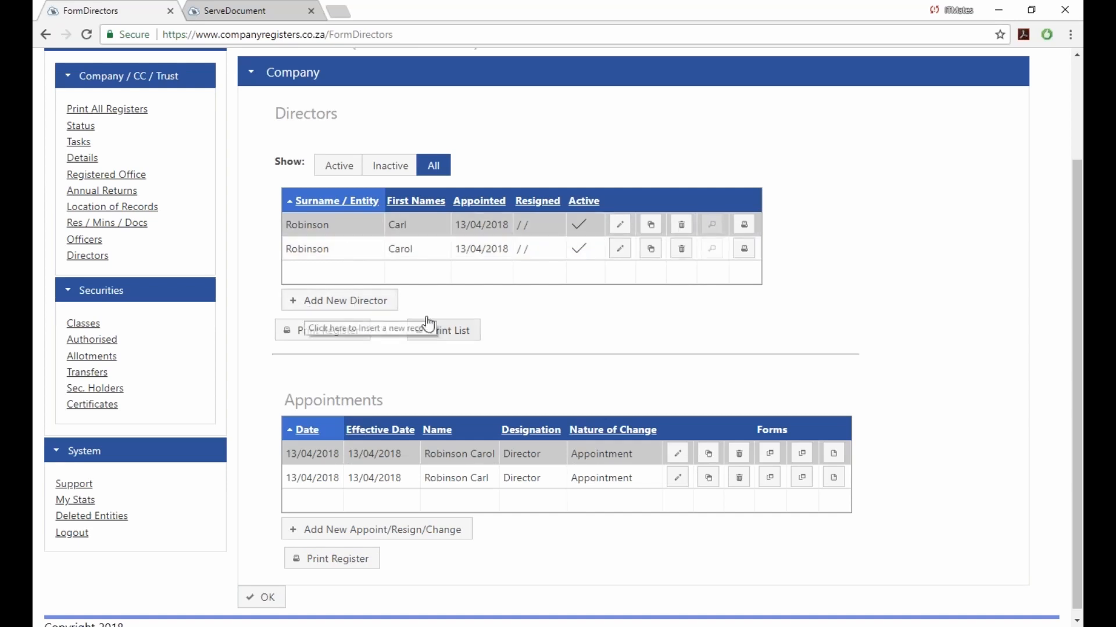
pyautogui.click(620, 224)
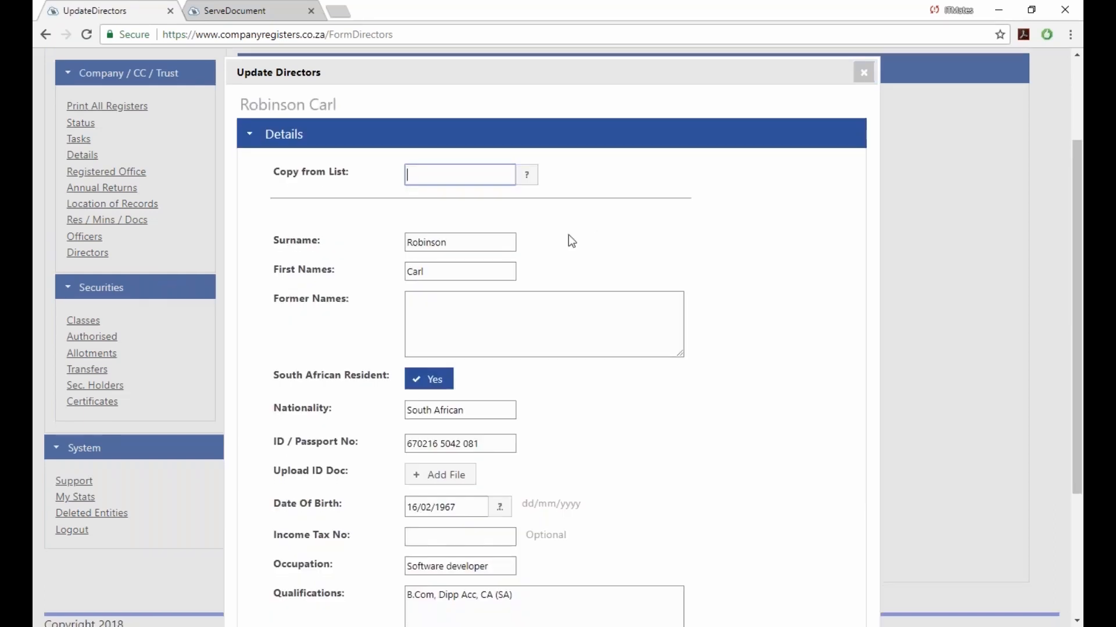
pyautogui.scroll(-1, 569, 235)
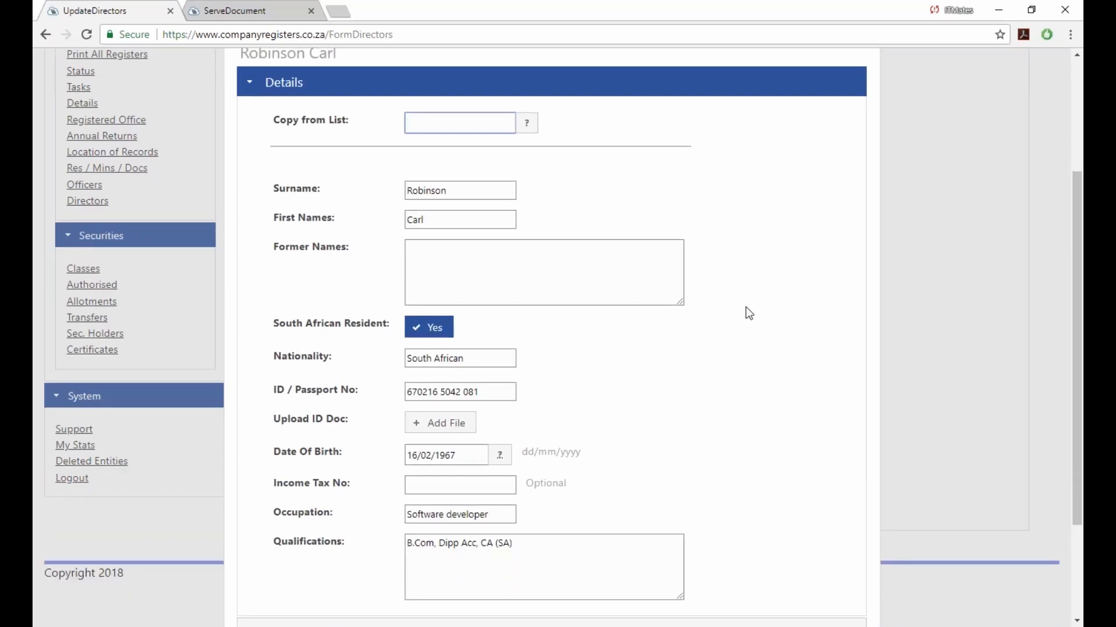
pyautogui.scroll(-1, 745, 308)
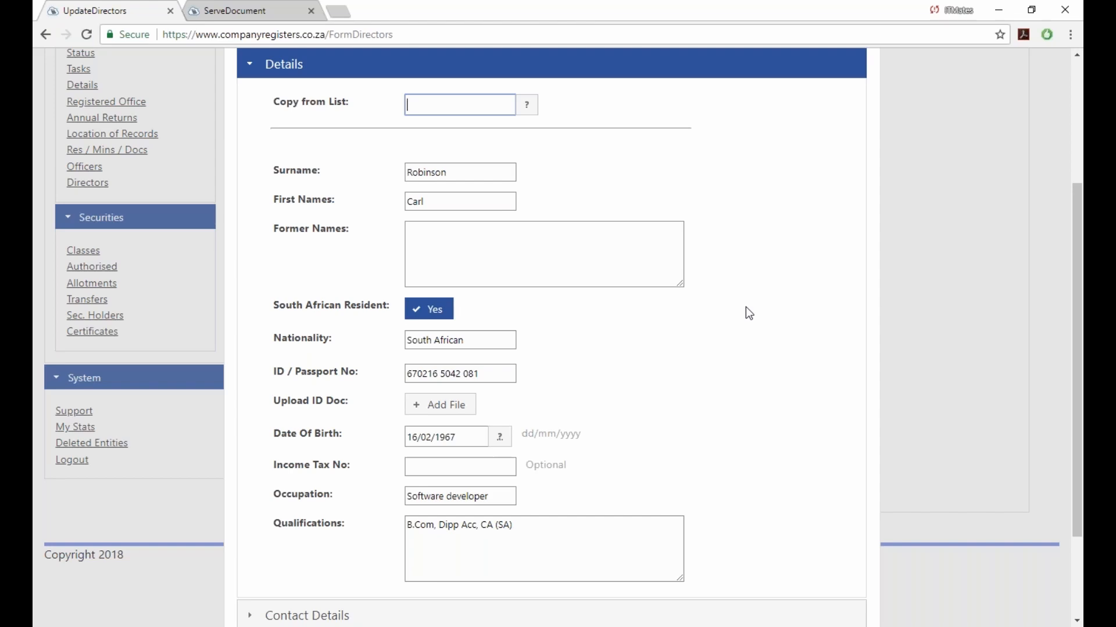
pyautogui.scroll(-1, 745, 307)
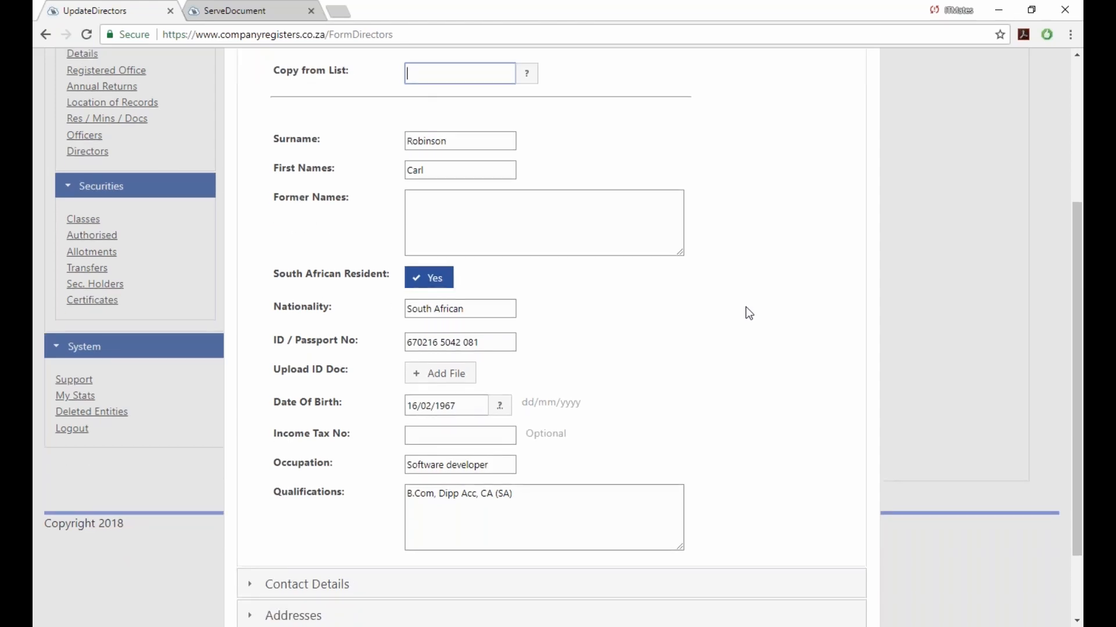
pyautogui.scroll(-3, 745, 308)
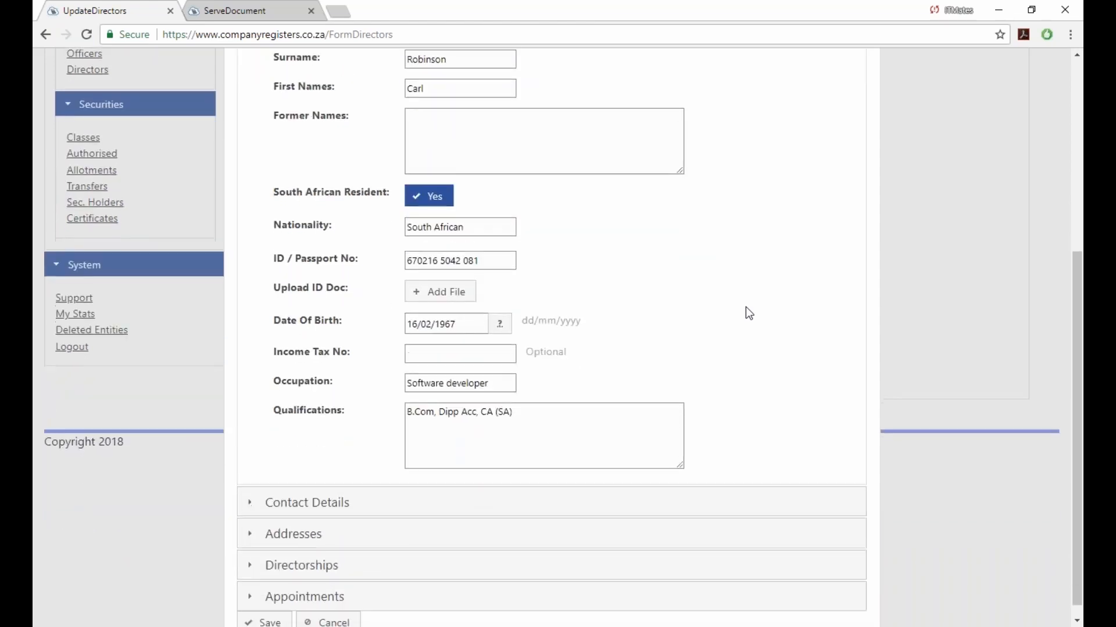
pyautogui.click(281, 489)
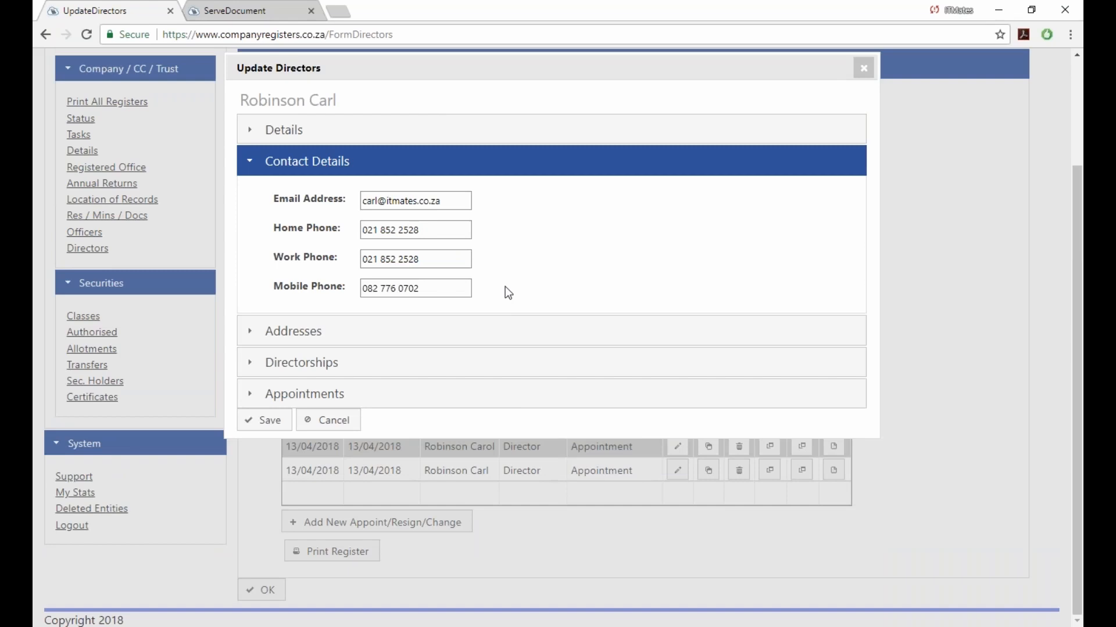
pyautogui.click(316, 429)
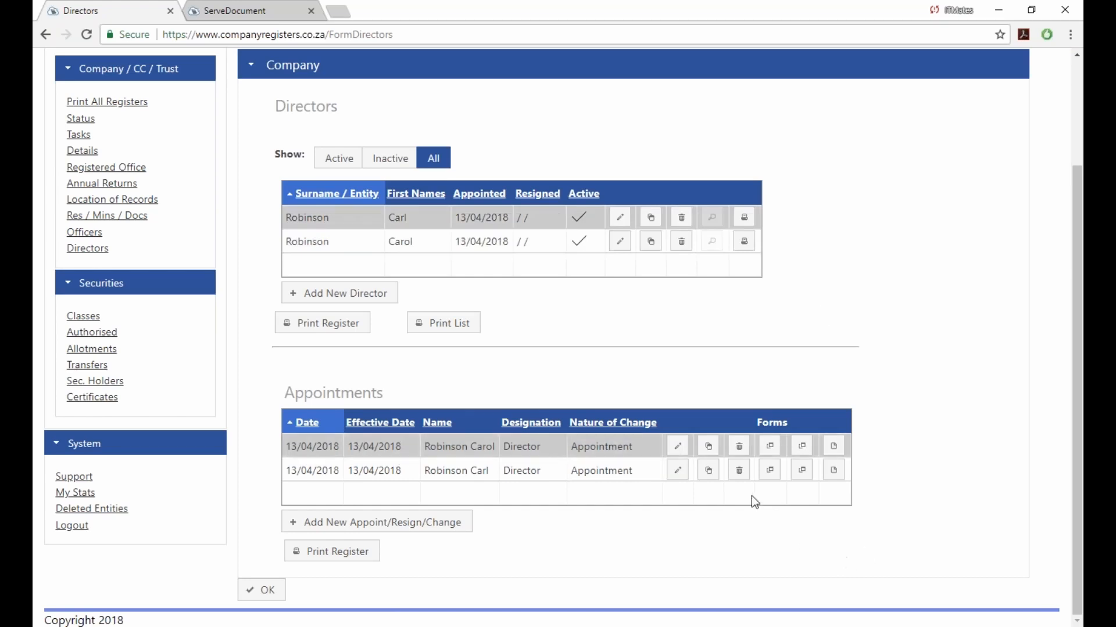
# Delete the second entry in the directors' appointments list, and check the appointment date in the COR 14.1A document.
pyautogui.click(739, 470)
pyautogui.click(576, 373)
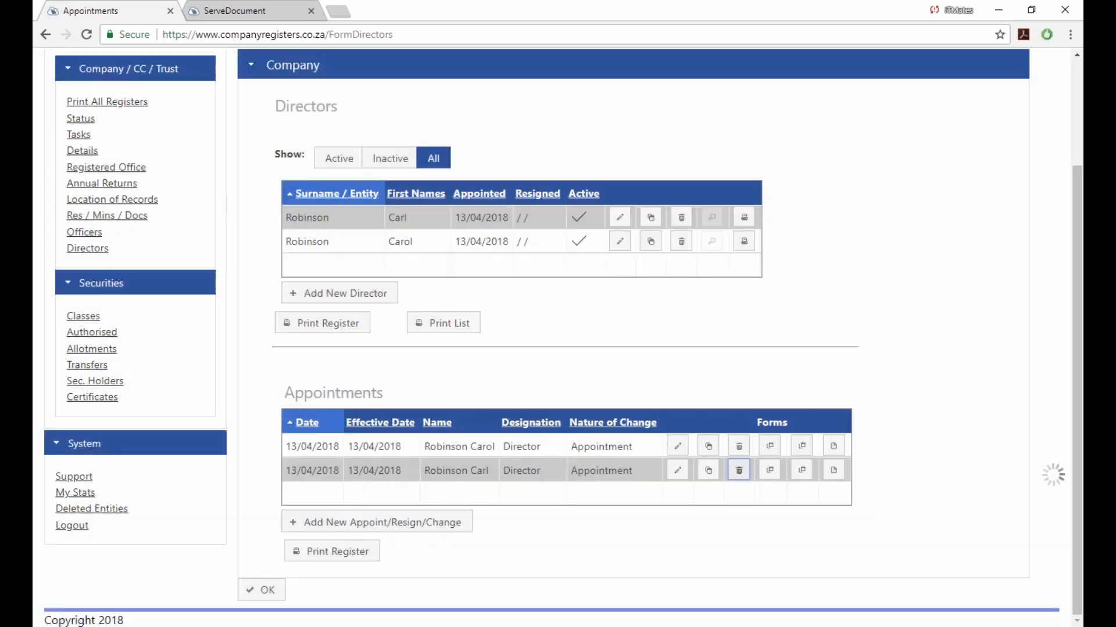
pyautogui.click(243, 8)
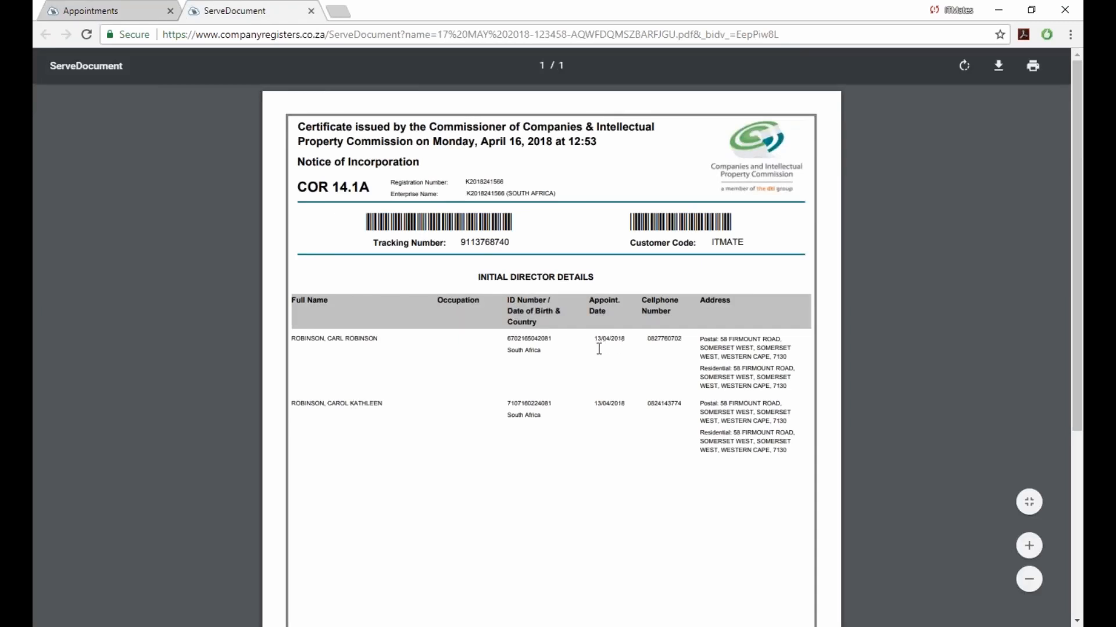
pyautogui.click(145, 11)
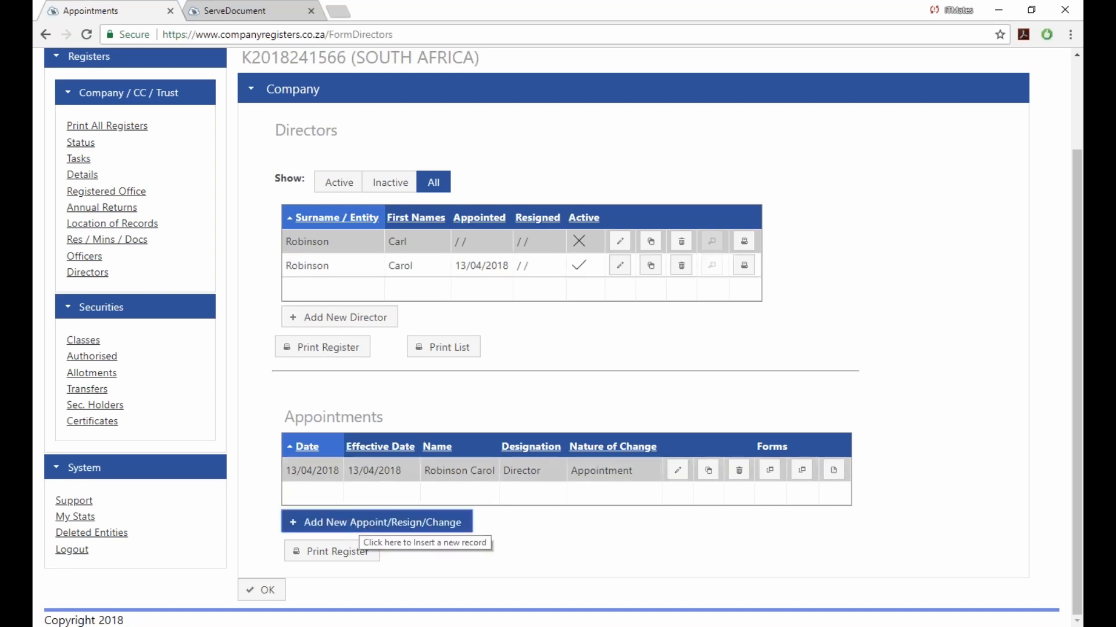
# Add and save an appointment for the inactive director, dated 13/04/2018, with Appointment as the nature of change.
pyautogui.click(372, 522)
pyautogui.click(477, 139)
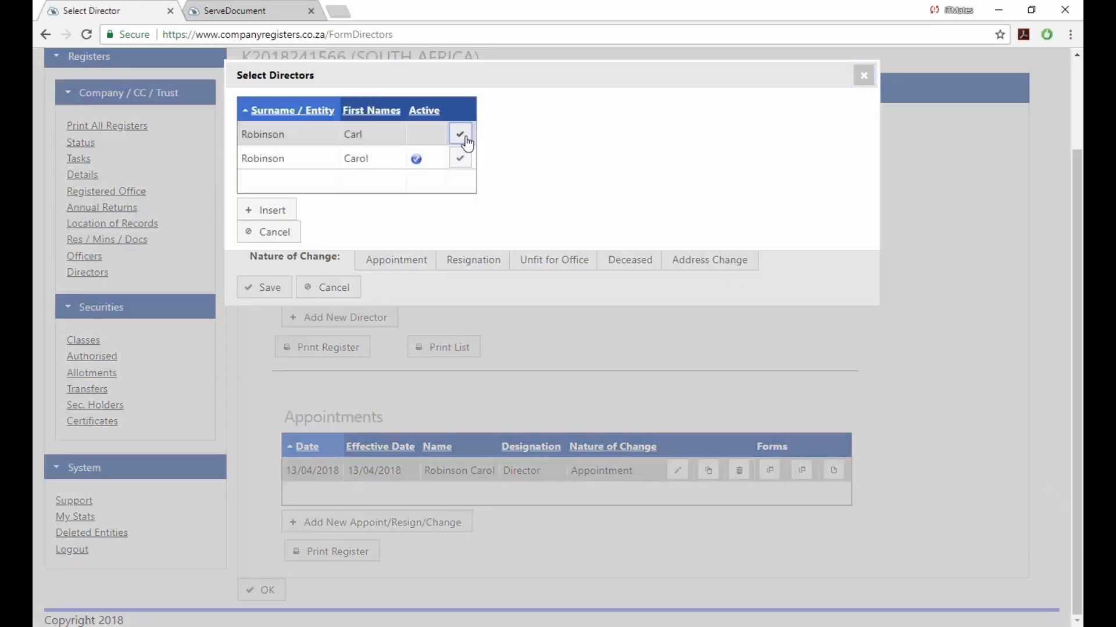
pyautogui.click(460, 136)
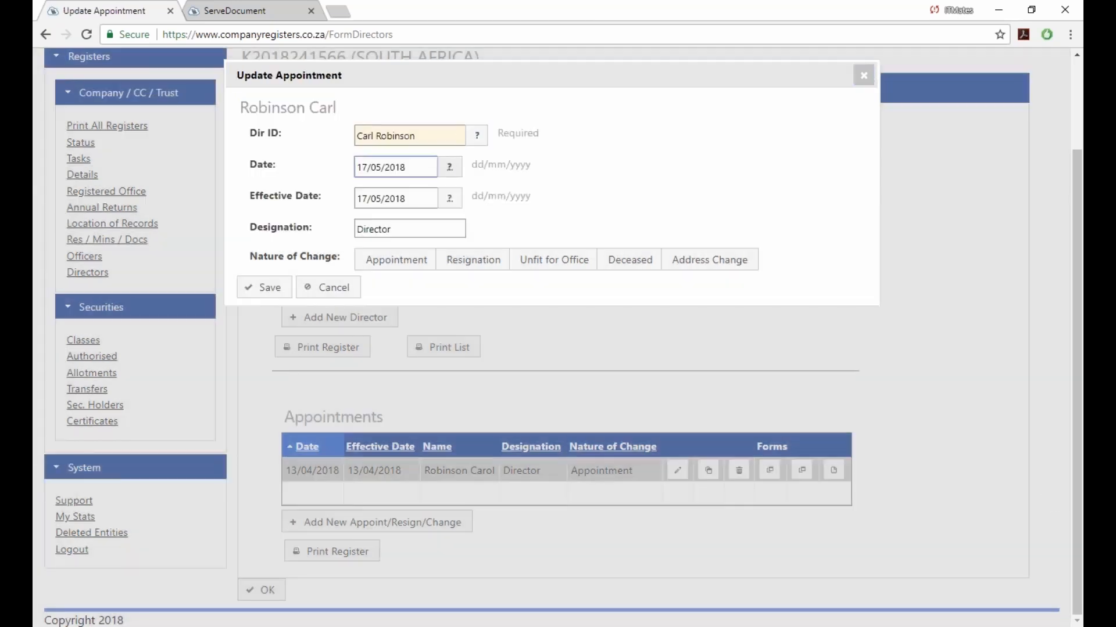
pyautogui.click(450, 169)
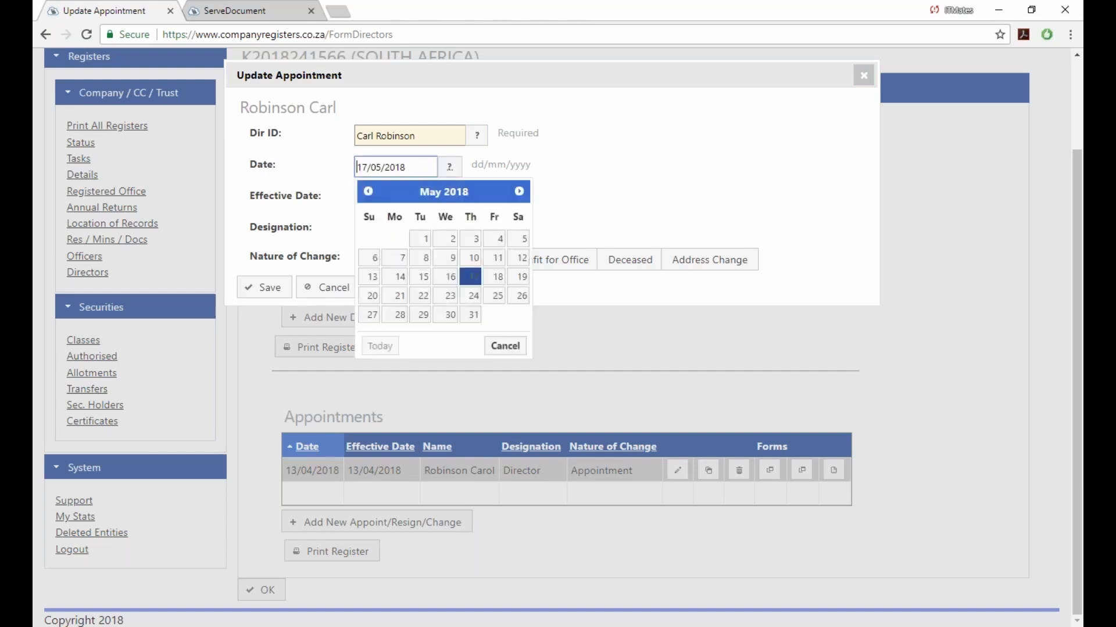
pyautogui.click(368, 191)
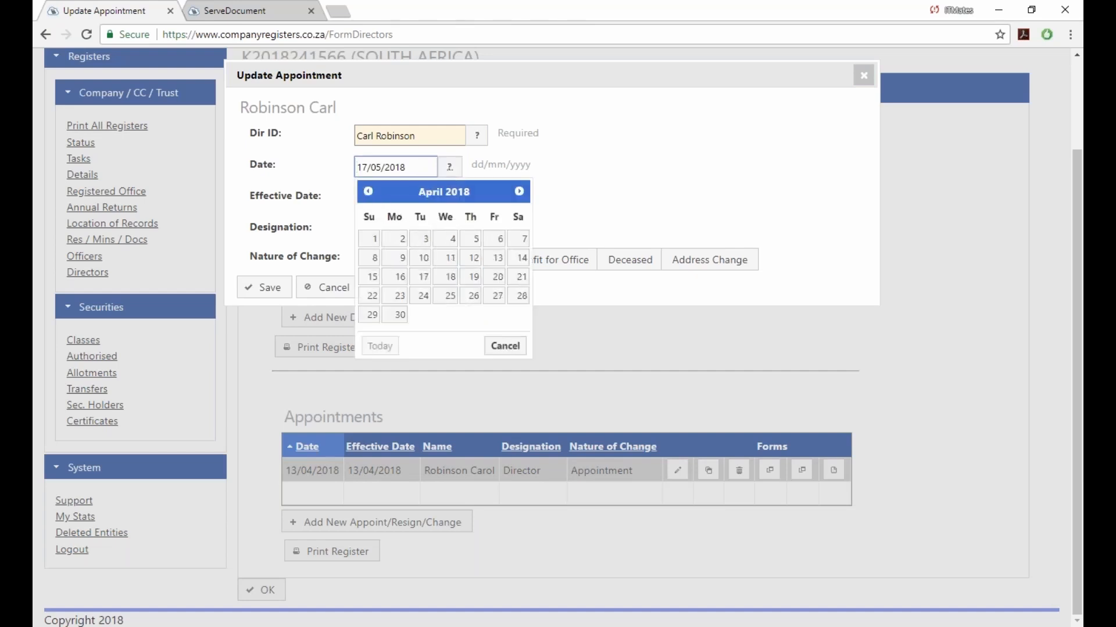
pyautogui.click(498, 258)
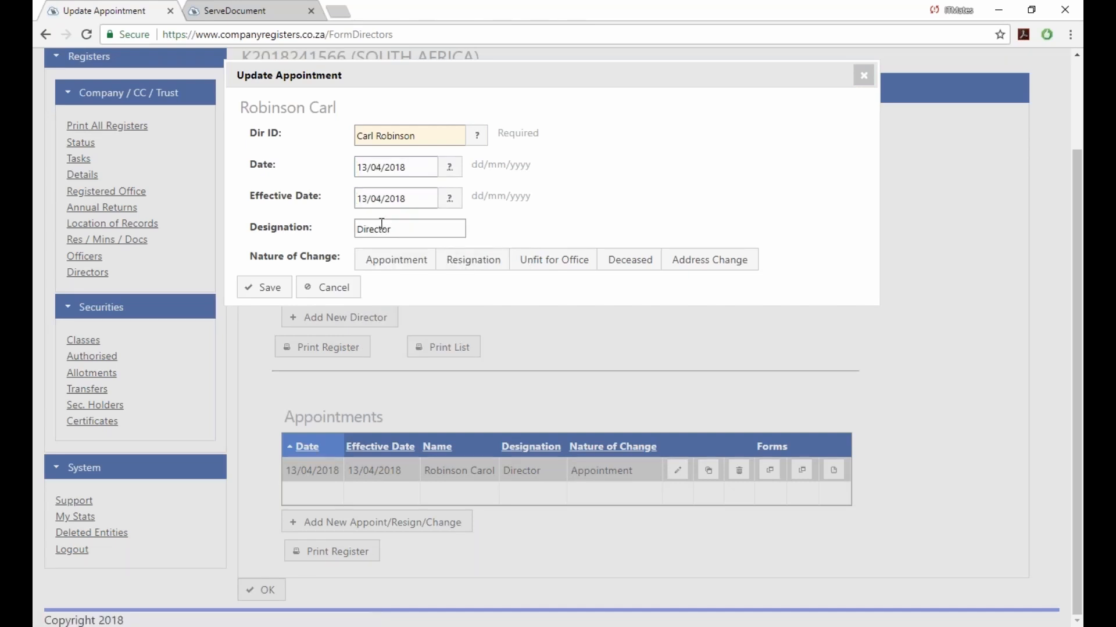
pyautogui.click(390, 265)
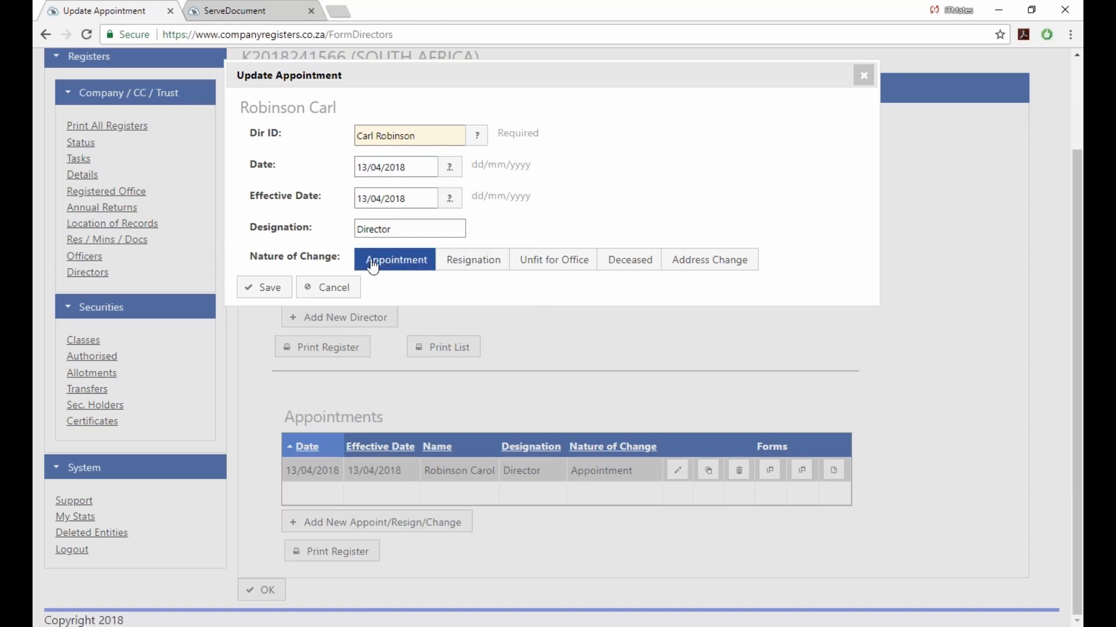
pyautogui.click(271, 289)
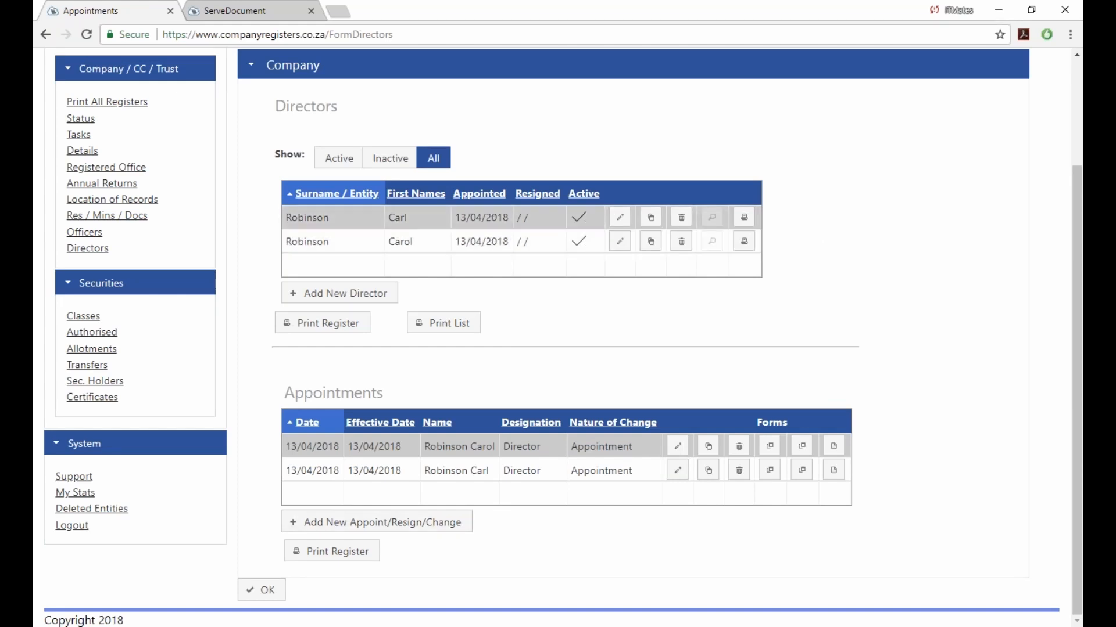
# Preview the printed register of appointments, and read the COR 15.1A Memorandum of Incorporation in the documents register.
pyautogui.click(331, 557)
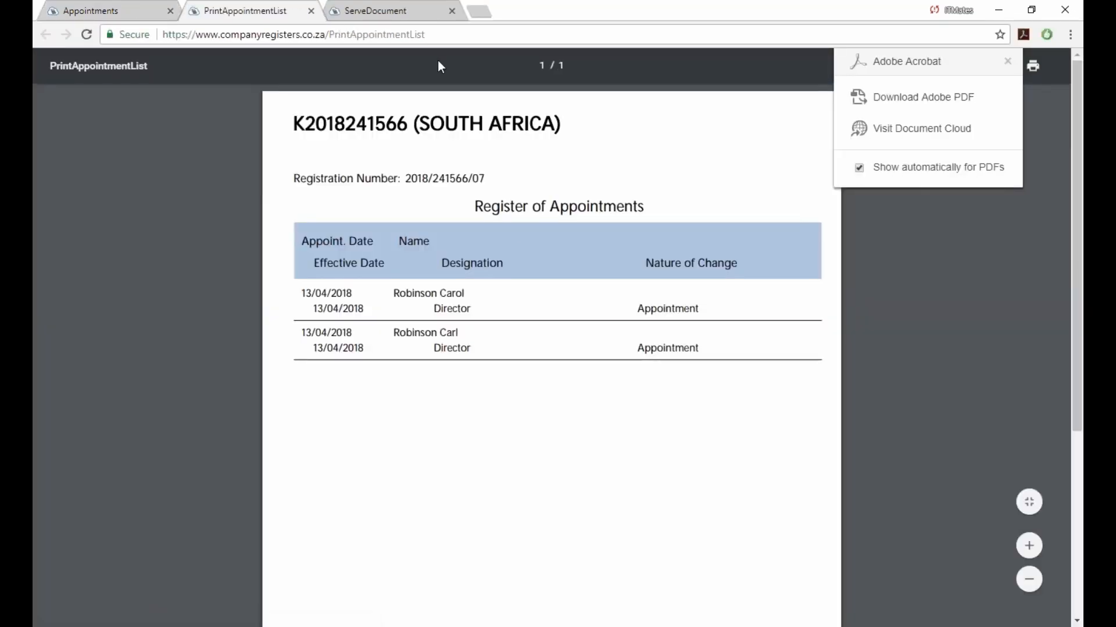
pyautogui.click(312, 11)
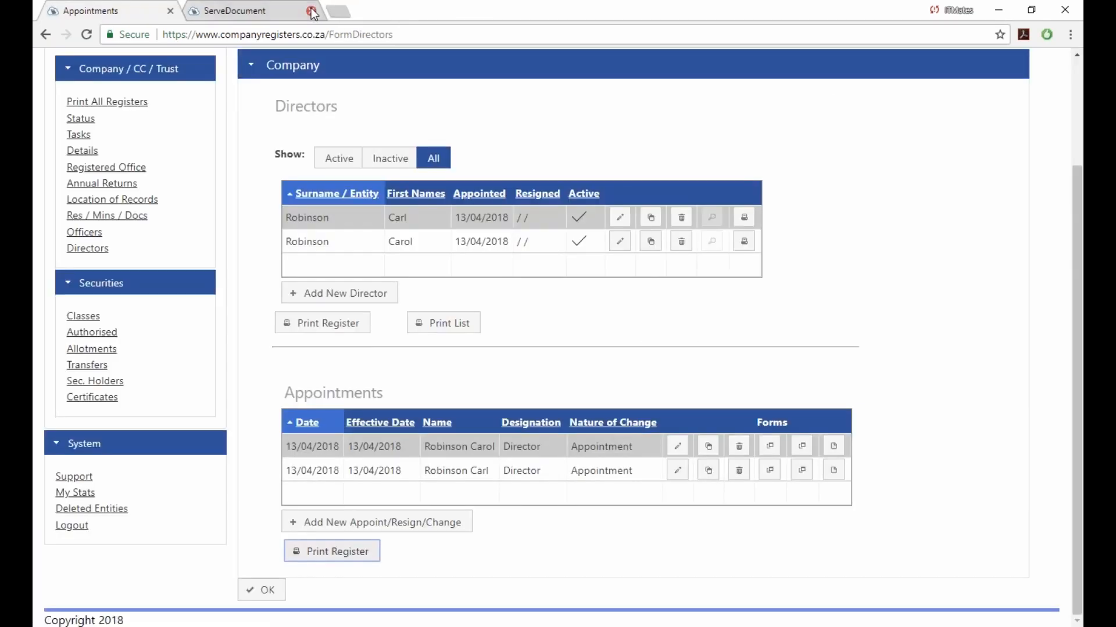
pyautogui.click(109, 215)
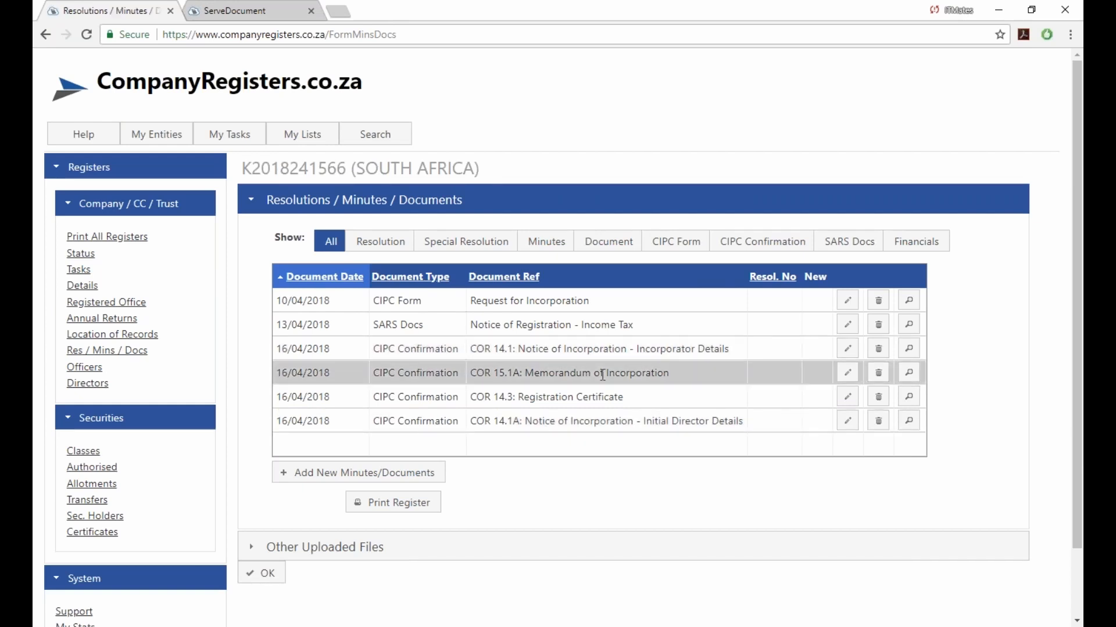
pyautogui.click(909, 372)
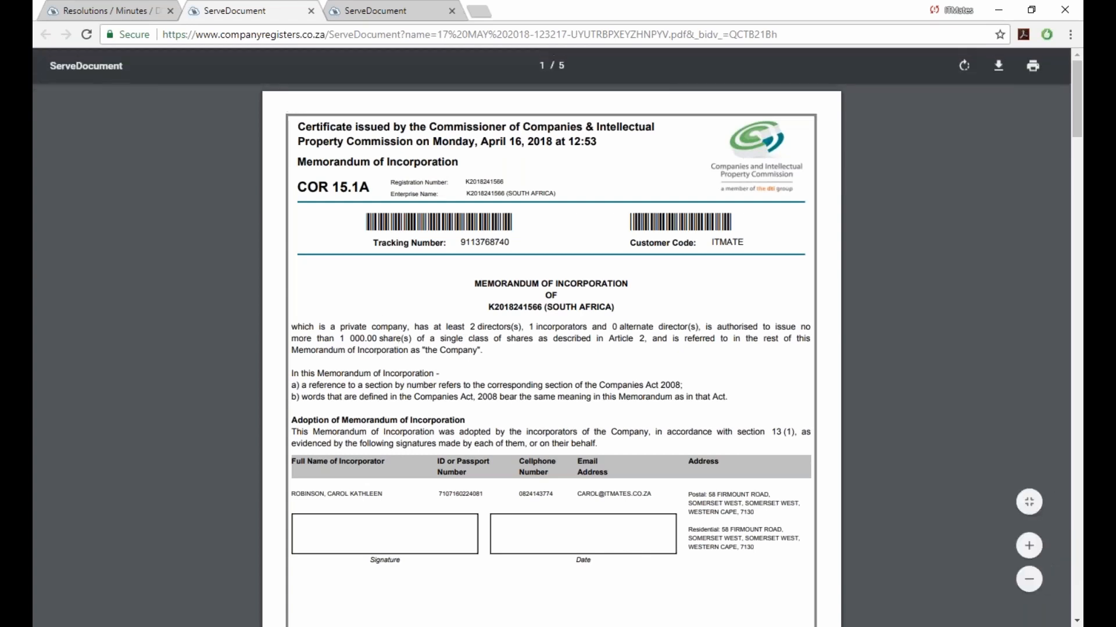
pyautogui.click(311, 11)
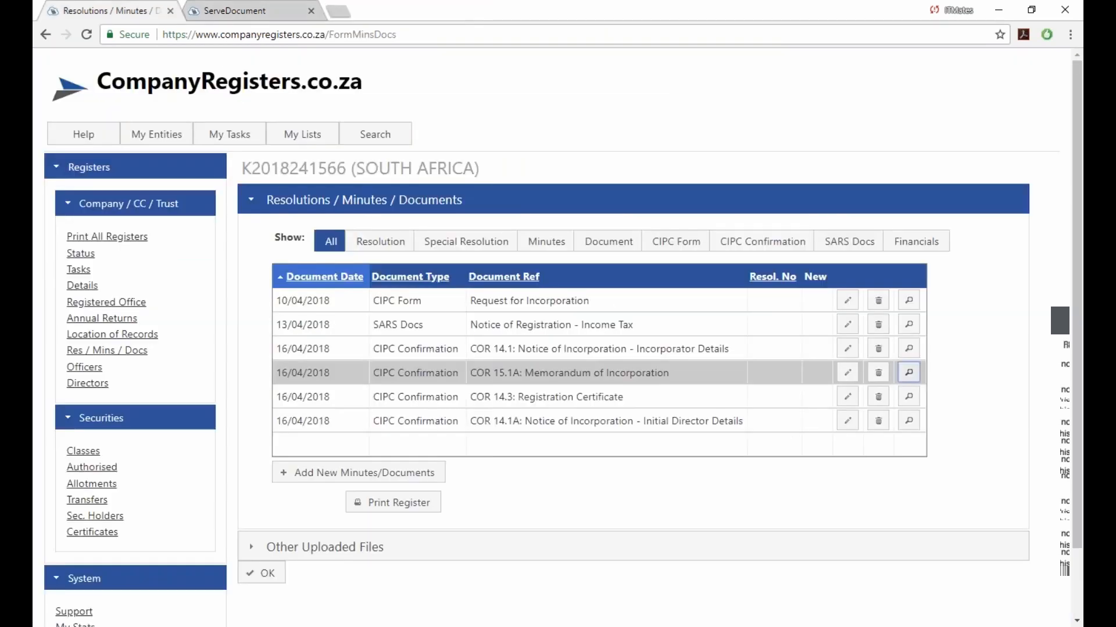
# Review the name and notes of the Ordinary Shares securities class, and close its record.
pyautogui.click(82, 454)
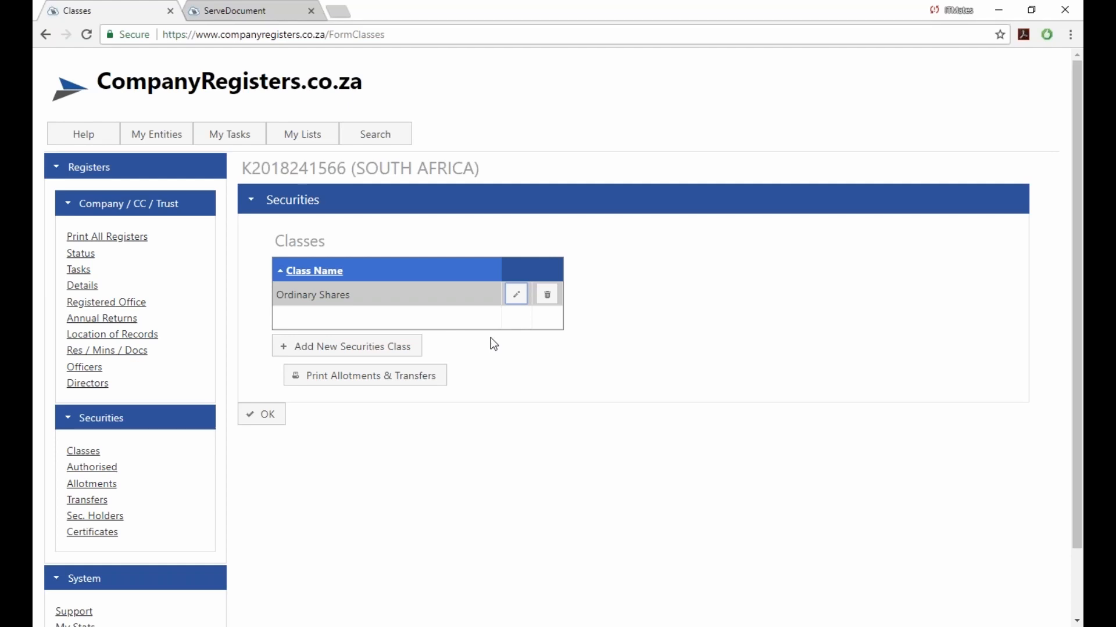
pyautogui.click(516, 295)
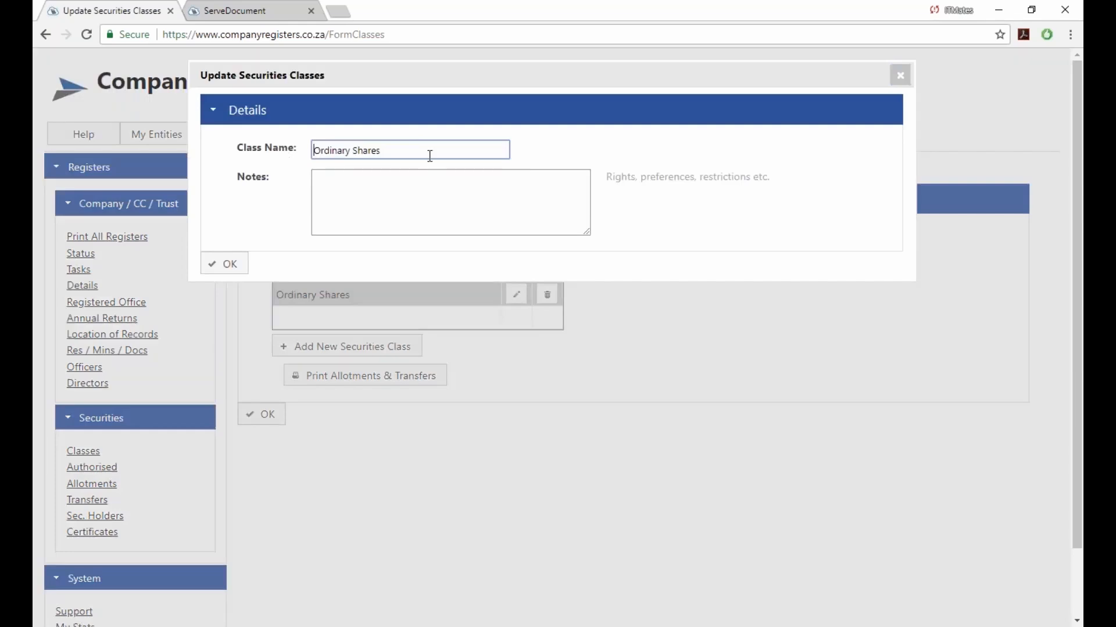
pyautogui.click(231, 267)
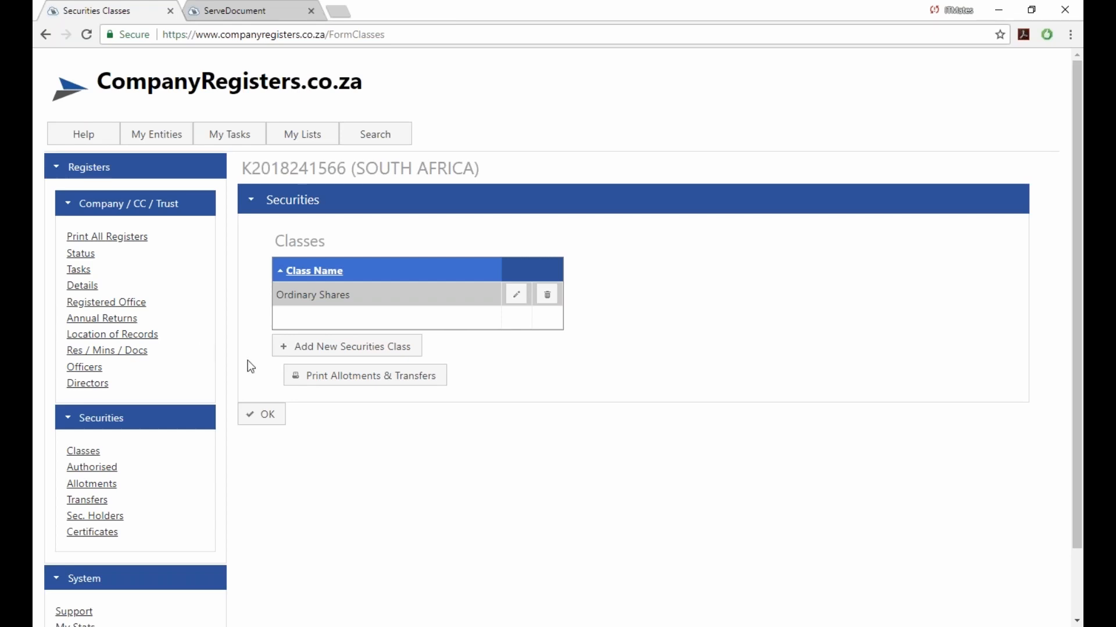
# Review the authorised securities entry for Ordinary Shares, and save it without changes.
pyautogui.click(93, 468)
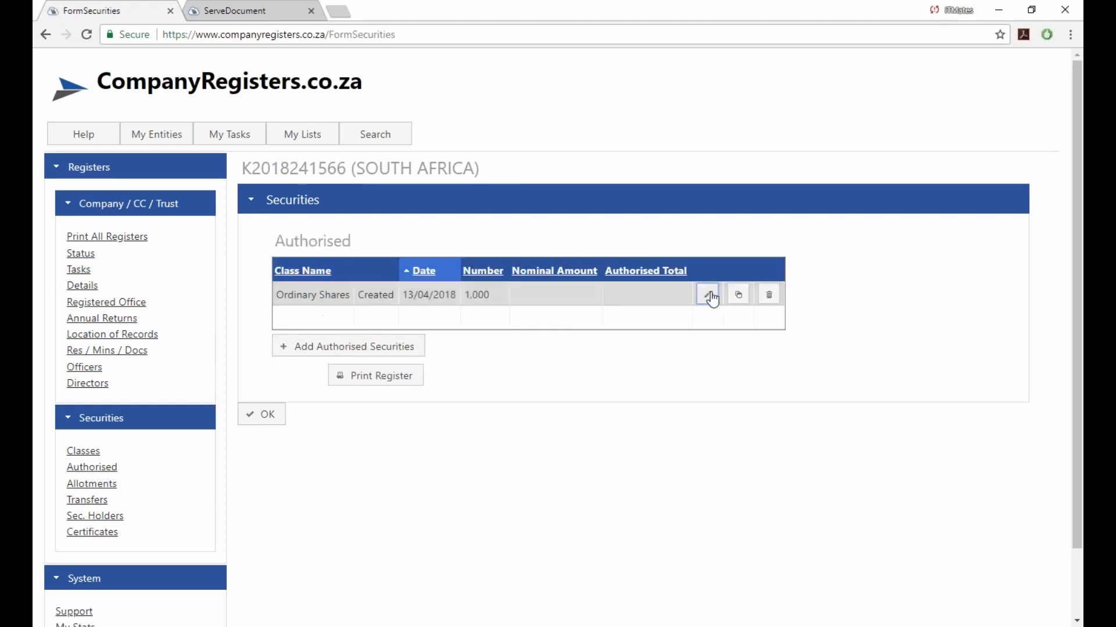
pyautogui.click(708, 294)
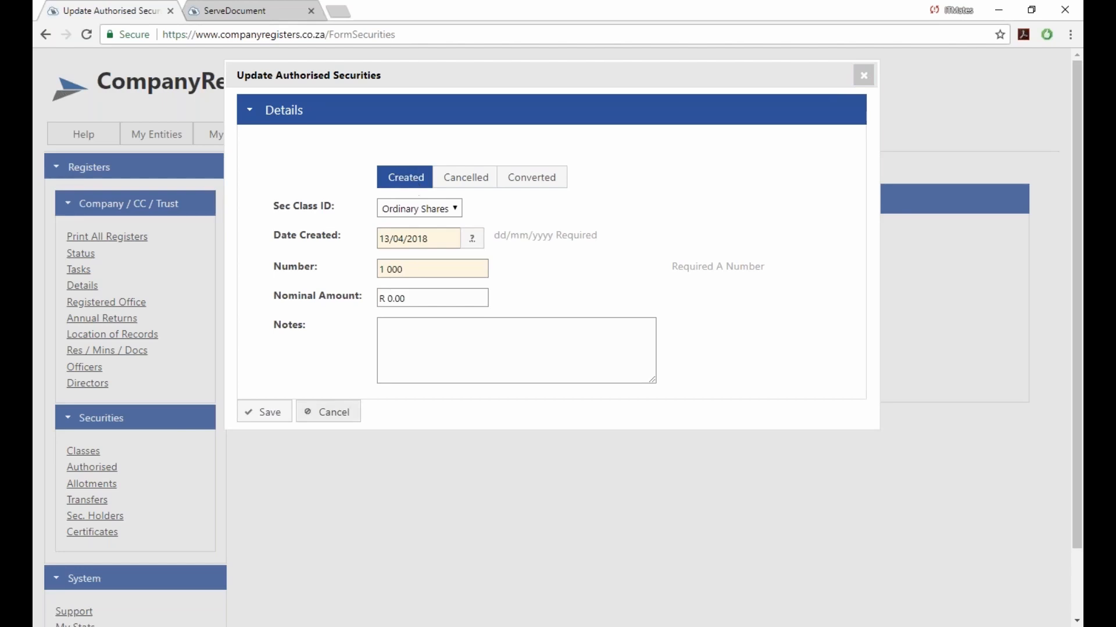
pyautogui.click(275, 414)
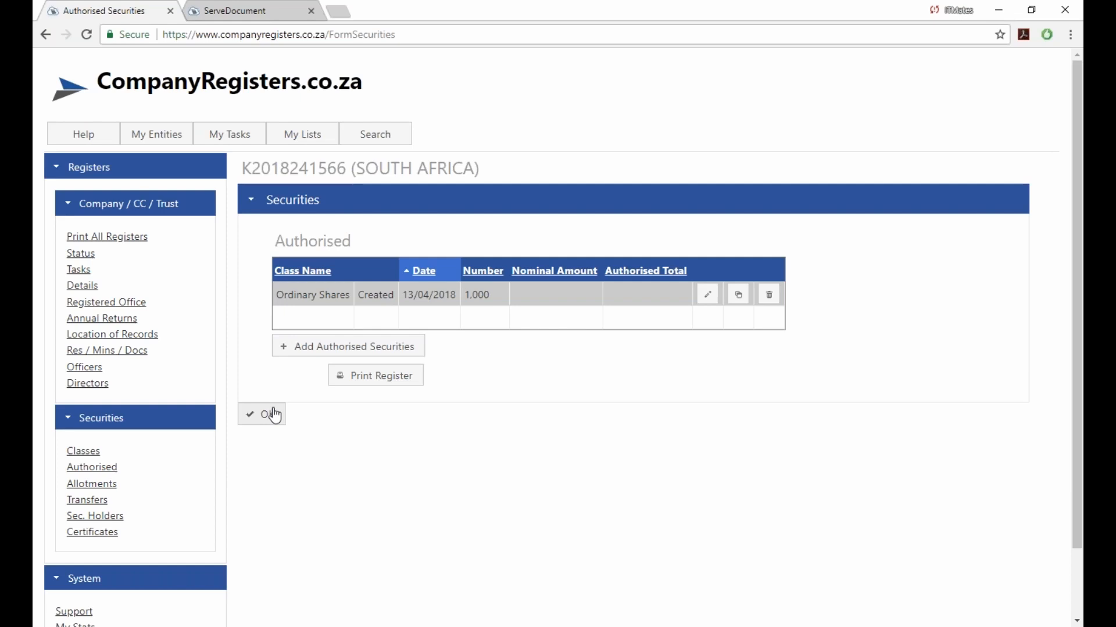
# Start a new allotment in the allotments register and date it 17/05/2018.
pyautogui.scroll(-1, 434, 486)
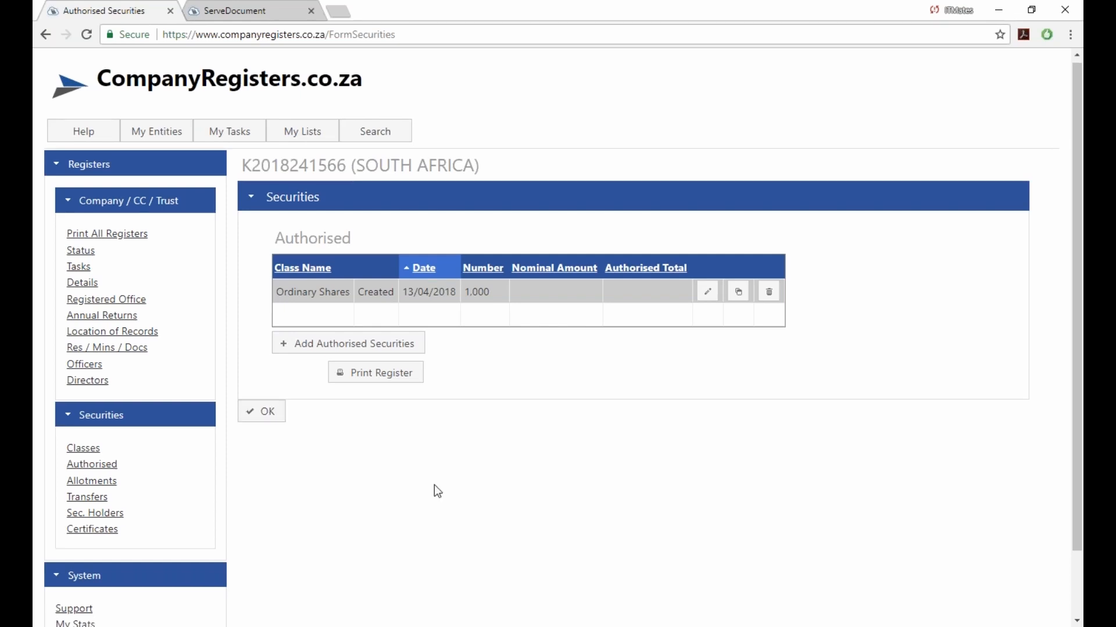
pyautogui.scroll(-2, 437, 492)
pyautogui.click(91, 404)
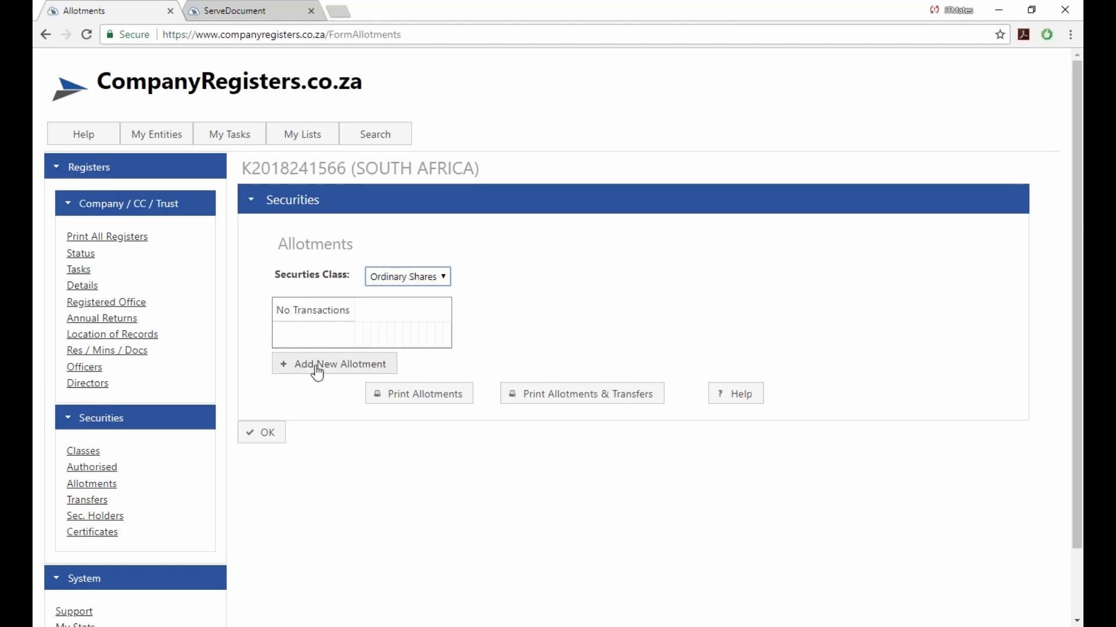
pyautogui.click(342, 371)
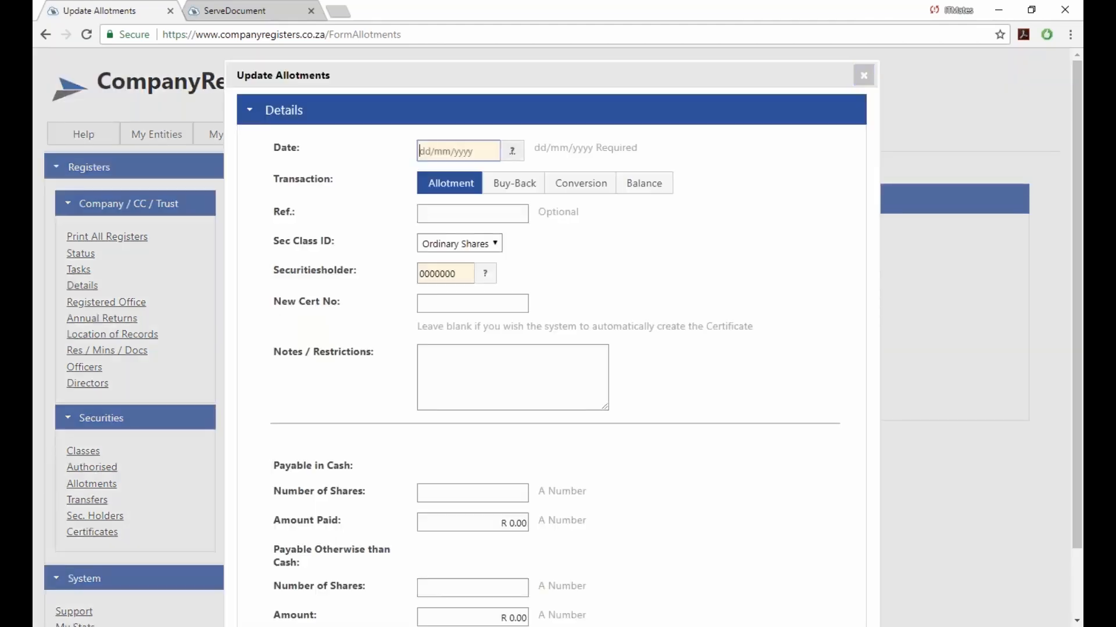
pyautogui.click(512, 151)
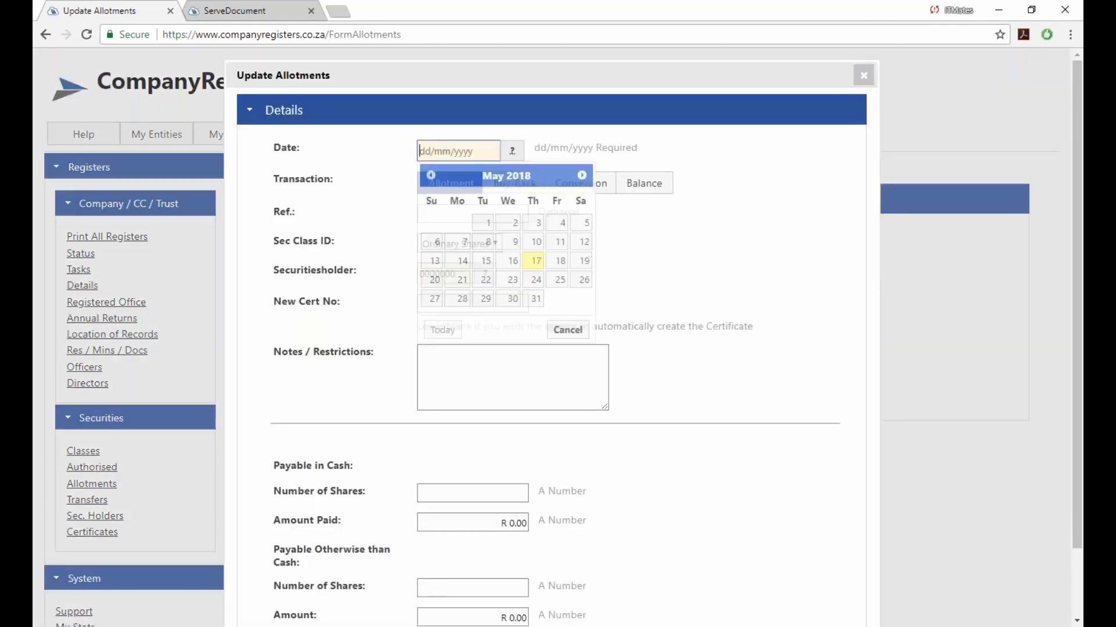
pyautogui.click(535, 262)
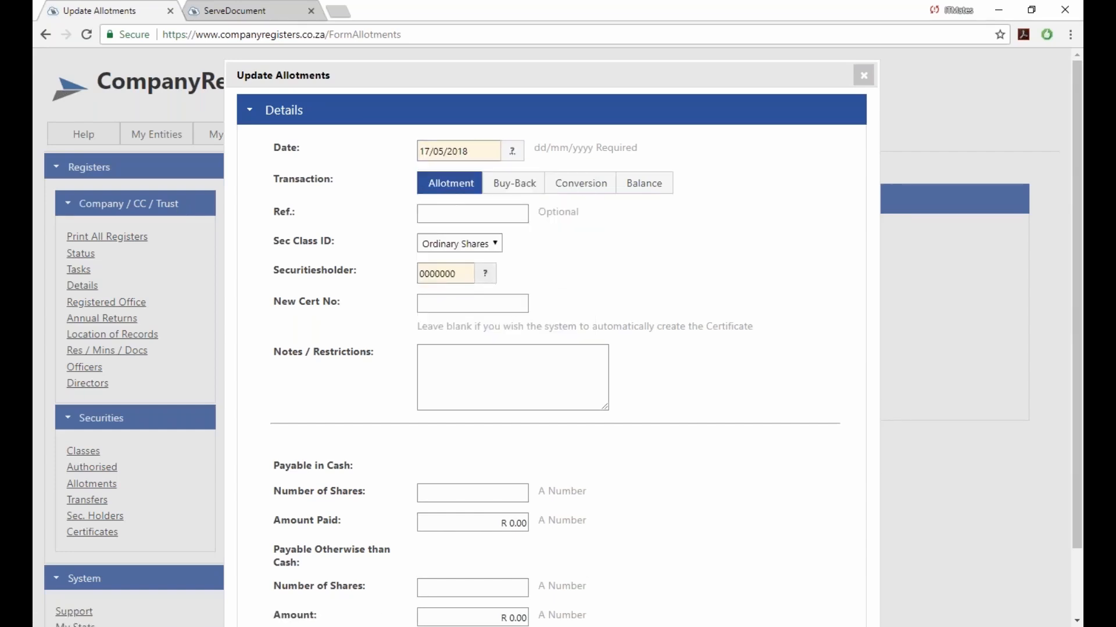
# Keep Ordinary Shares as the allotment's securities class and choose the second listed securities holder as the recipient.
pyautogui.click(493, 245)
pyautogui.click(494, 246)
pyautogui.click(485, 274)
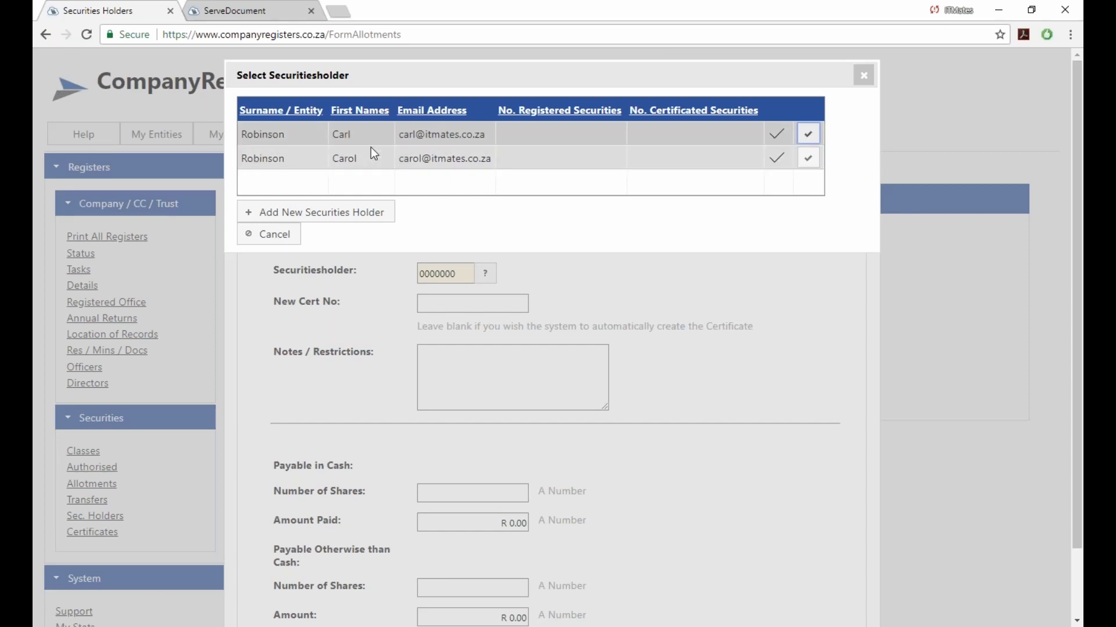
pyautogui.click(865, 79)
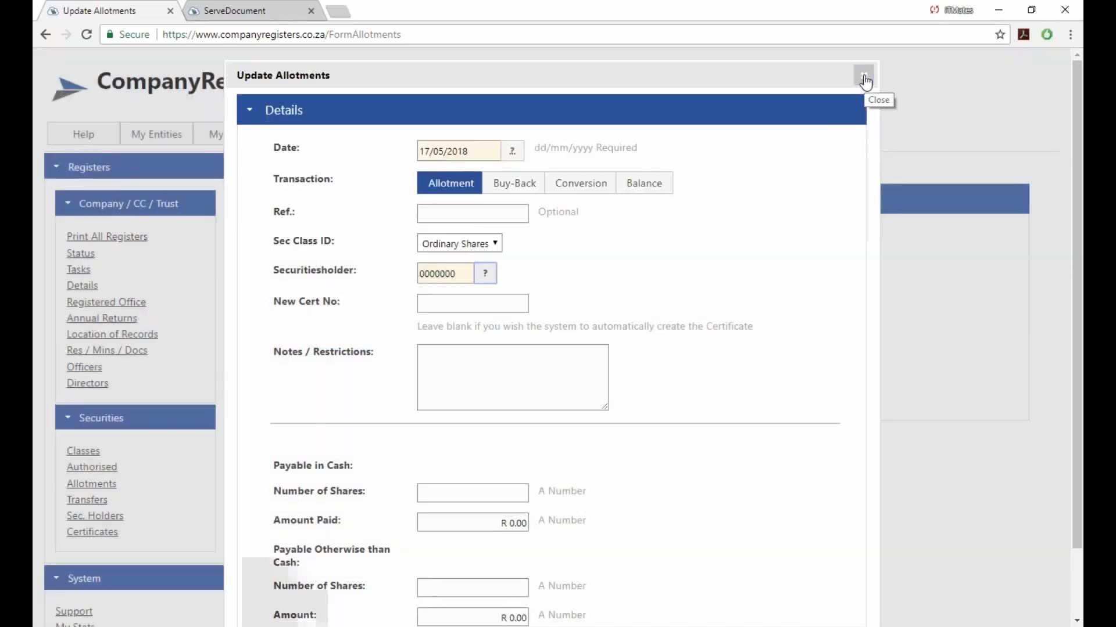
pyautogui.click(486, 273)
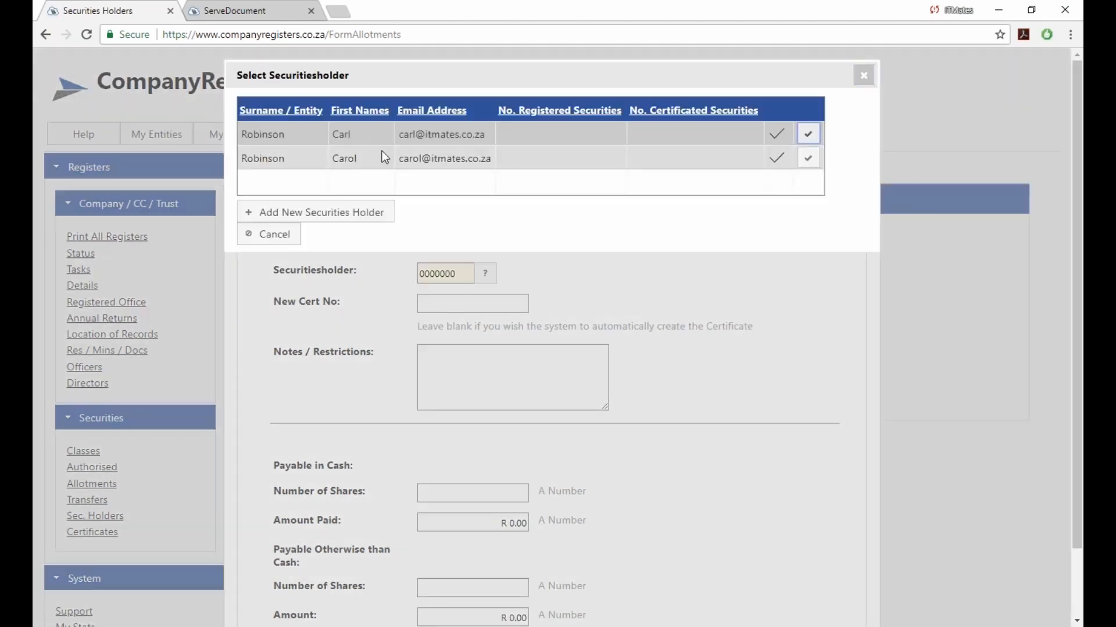
pyautogui.click(807, 158)
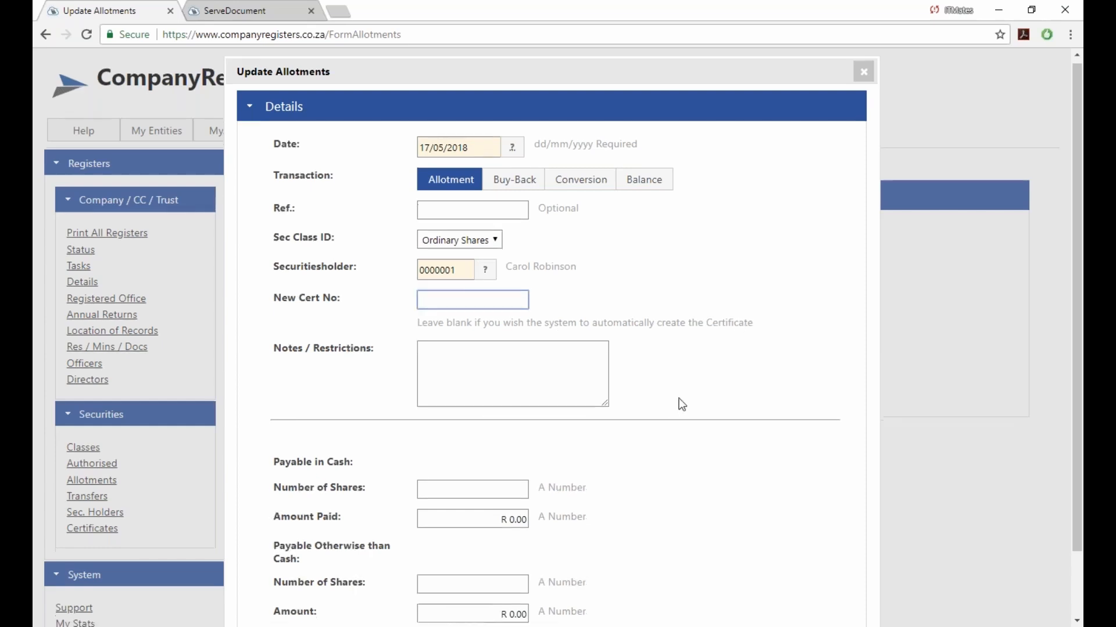
# Enter 100 shares payable in cash with R 100 paid, save the allotment, and acknowledge the new certificate alert.
pyautogui.scroll(-1, 680, 406)
pyautogui.click(474, 413)
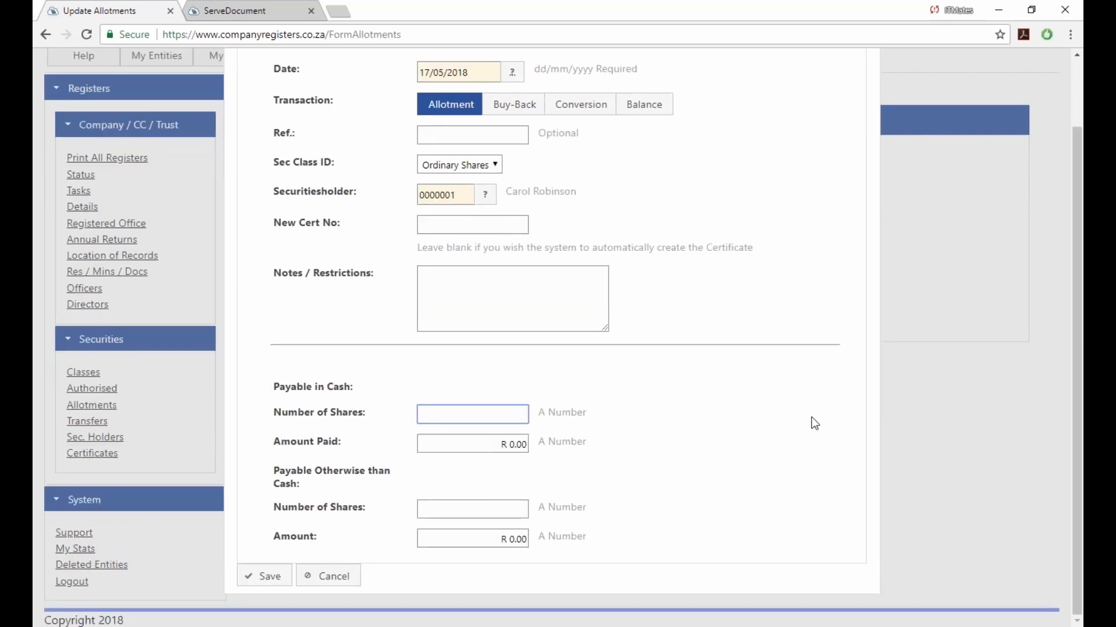
pyautogui.write('100')
pyautogui.press('Tab')
pyautogui.write('1000')
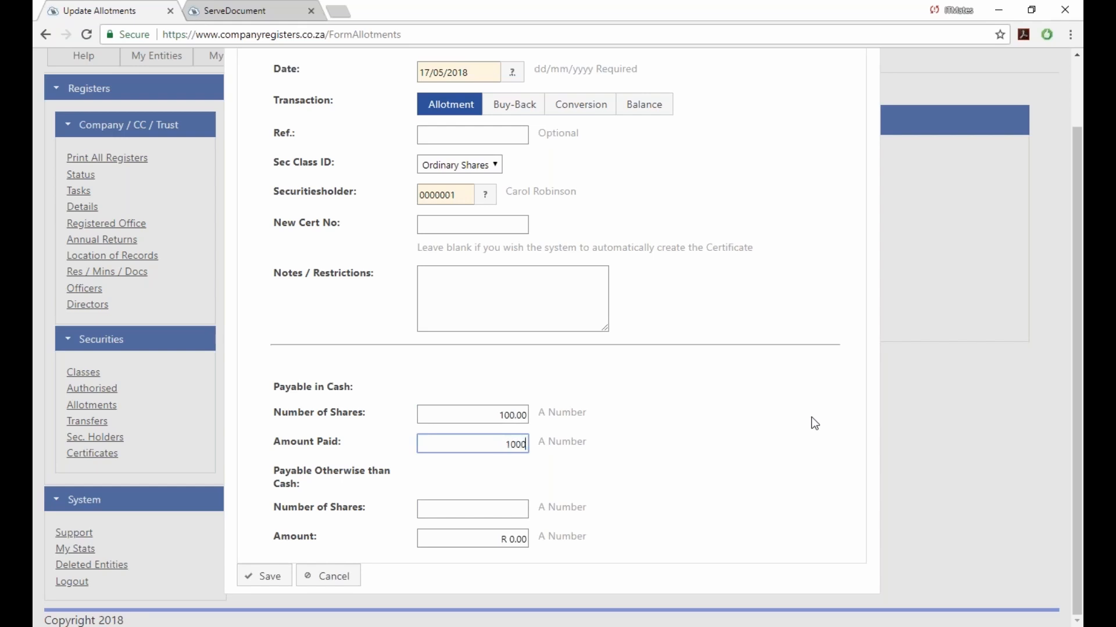
pyautogui.press('BackSpace')
pyautogui.press('Tab')
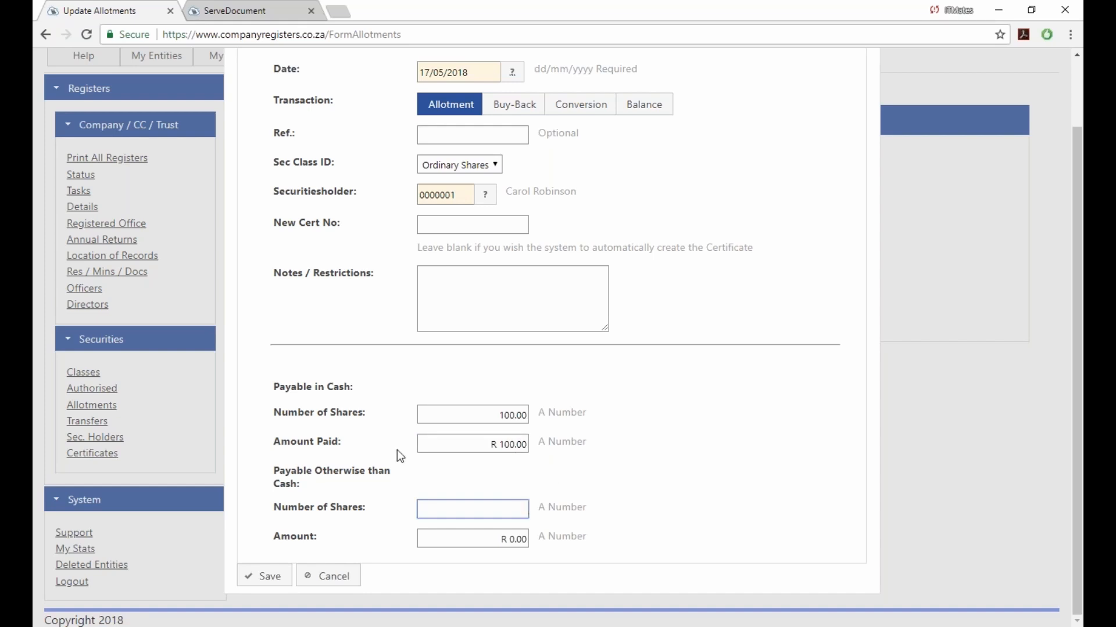
pyautogui.click(264, 578)
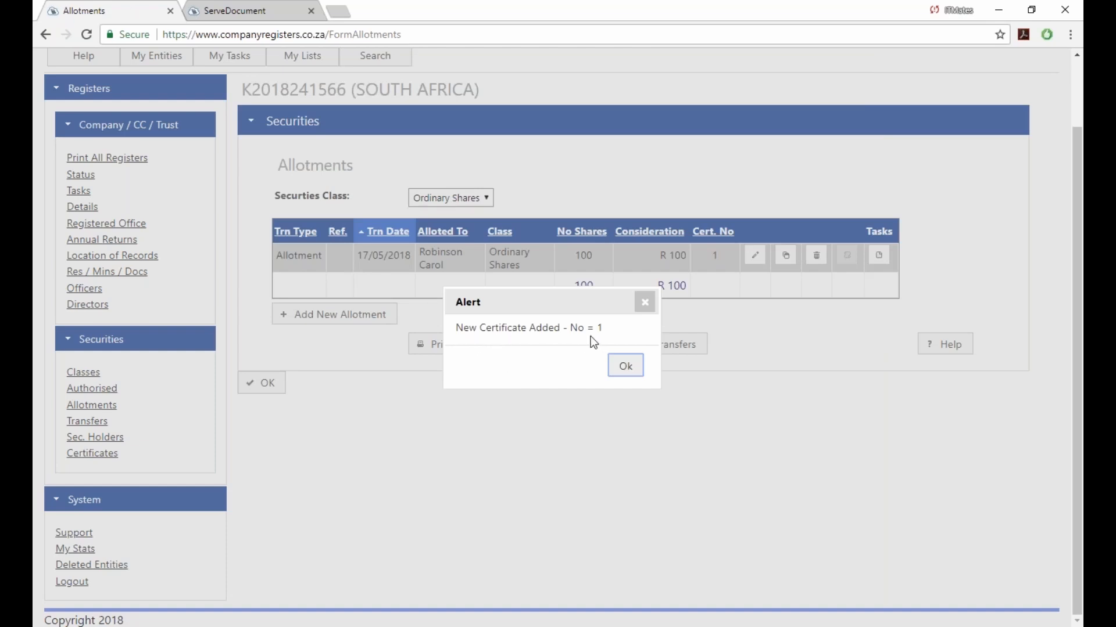
pyautogui.click(625, 367)
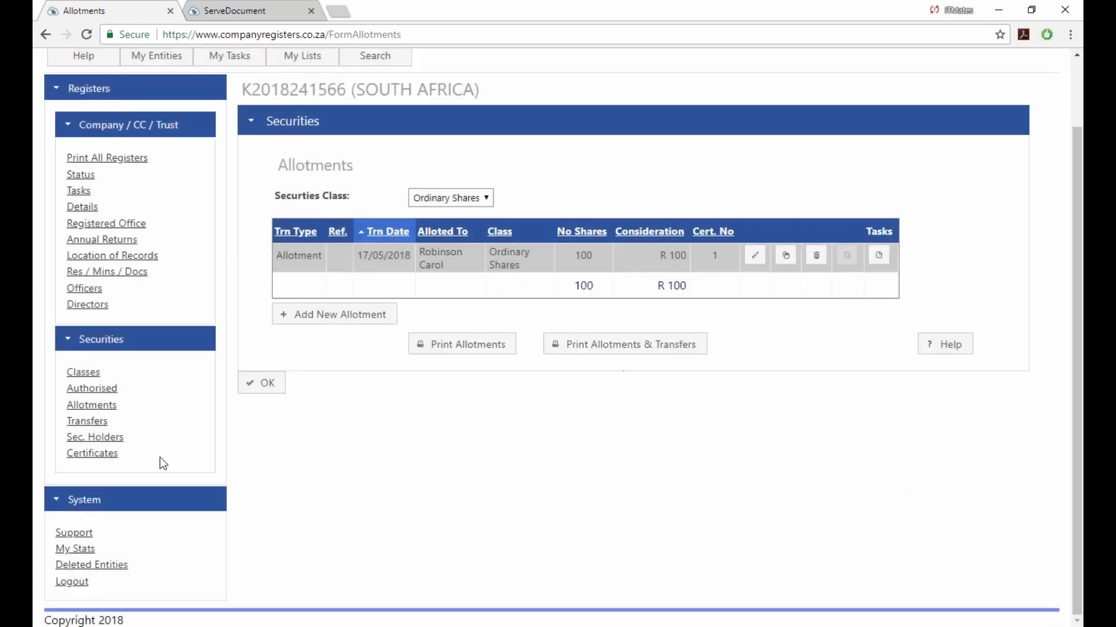
# Preview the printed share certificate for the new Ordinary Shares allotment, and close the preview.
pyautogui.click(79, 459)
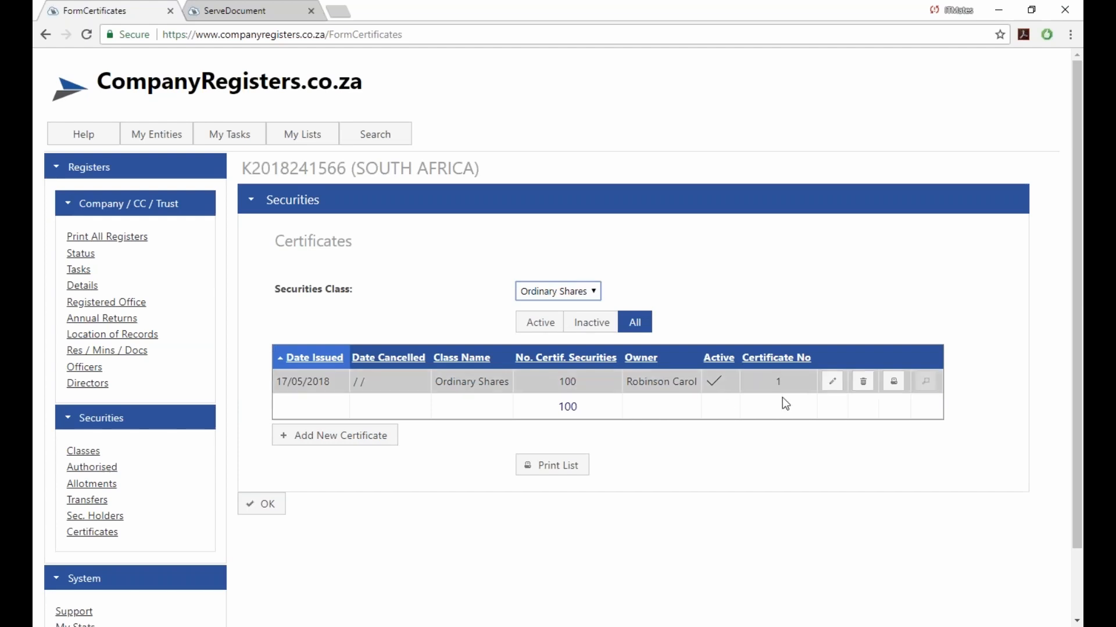
pyautogui.click(893, 384)
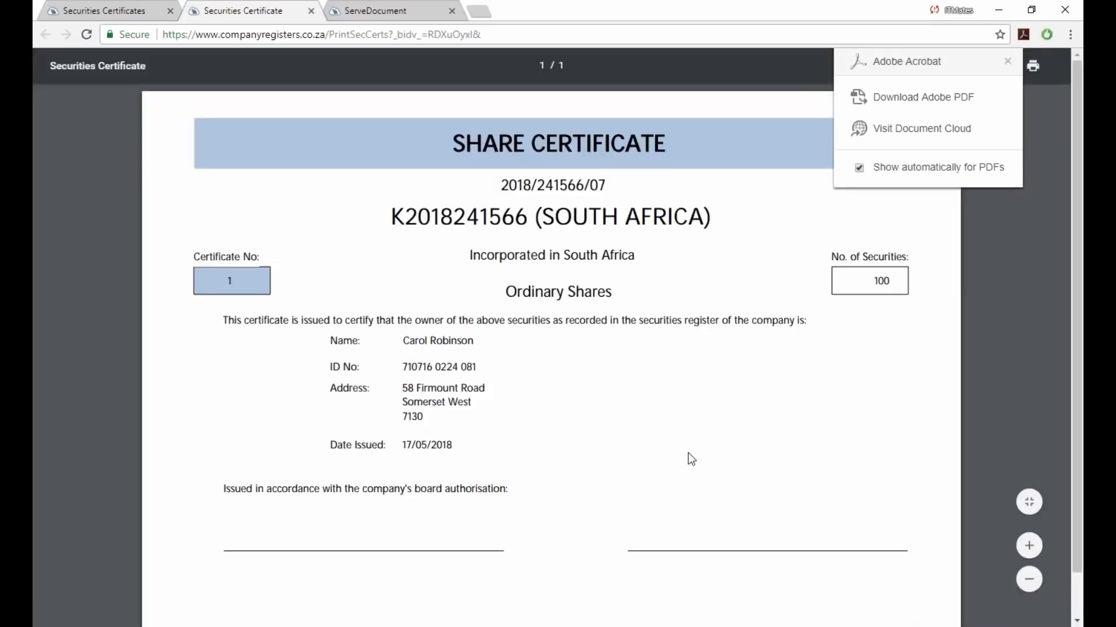
pyautogui.scroll(-1, 689, 454)
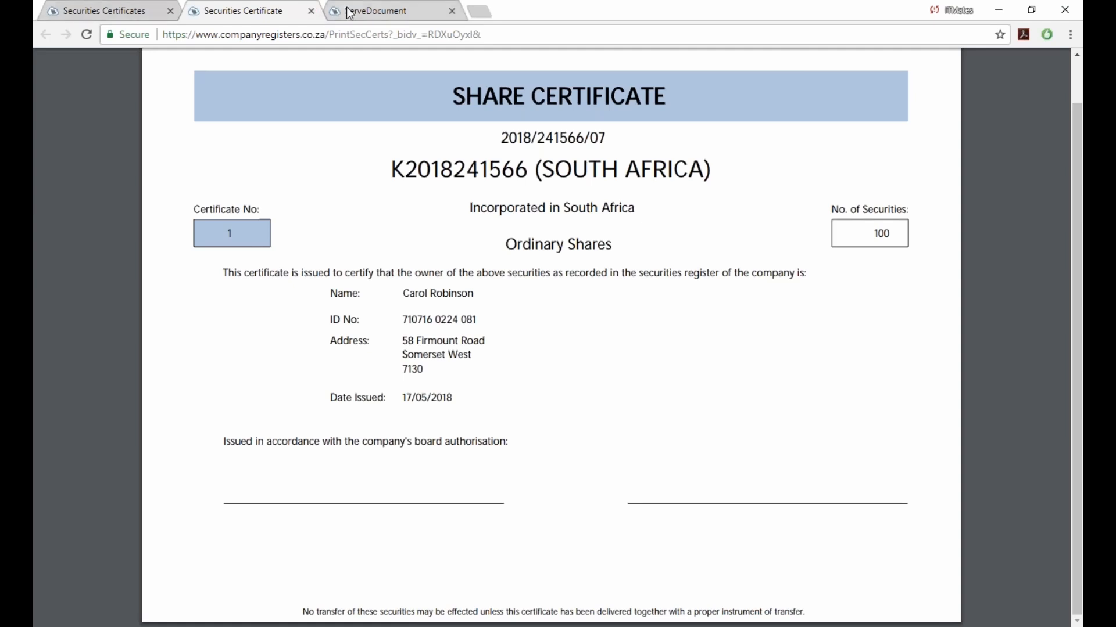
pyautogui.click(311, 12)
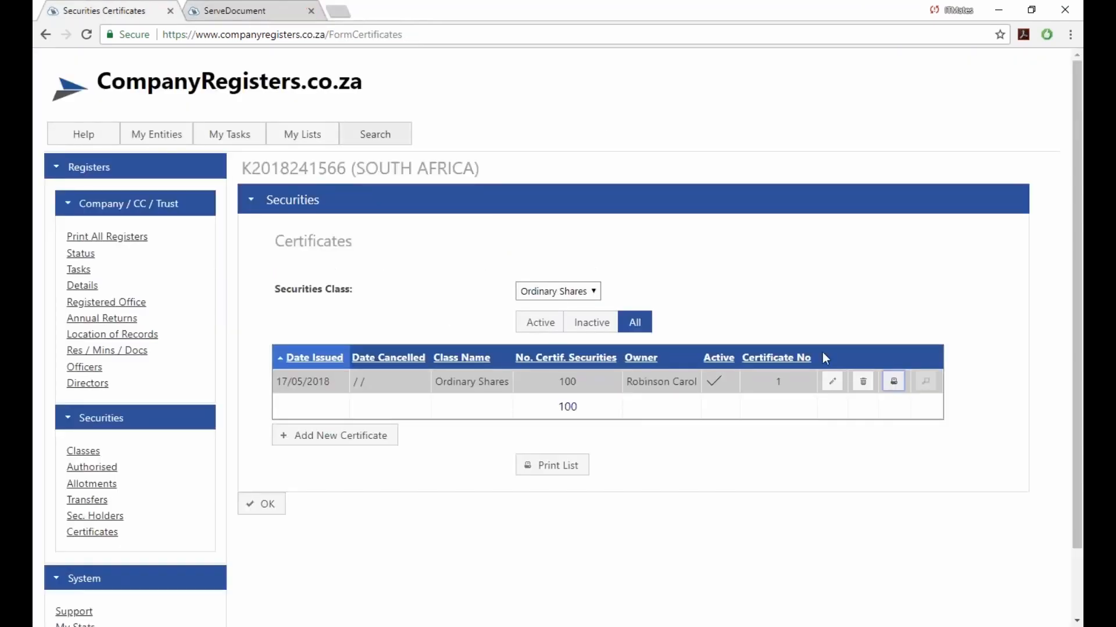
# Review the share certificate record, including its signatory and signed certificate upload fields, and save it without changes.
pyautogui.click(831, 383)
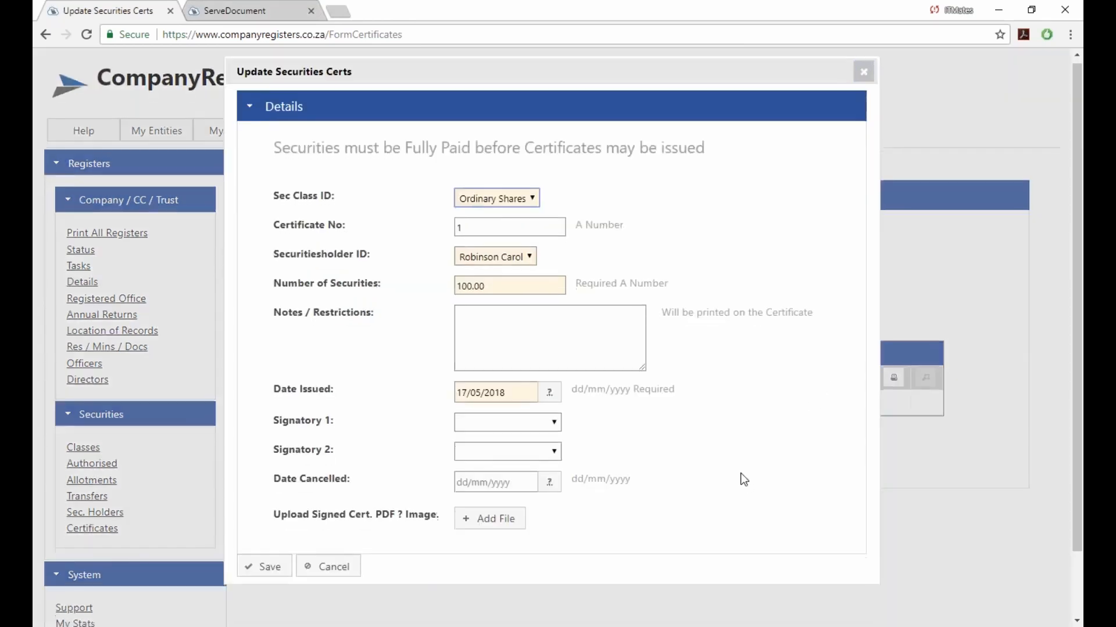
pyautogui.scroll(-2, 740, 473)
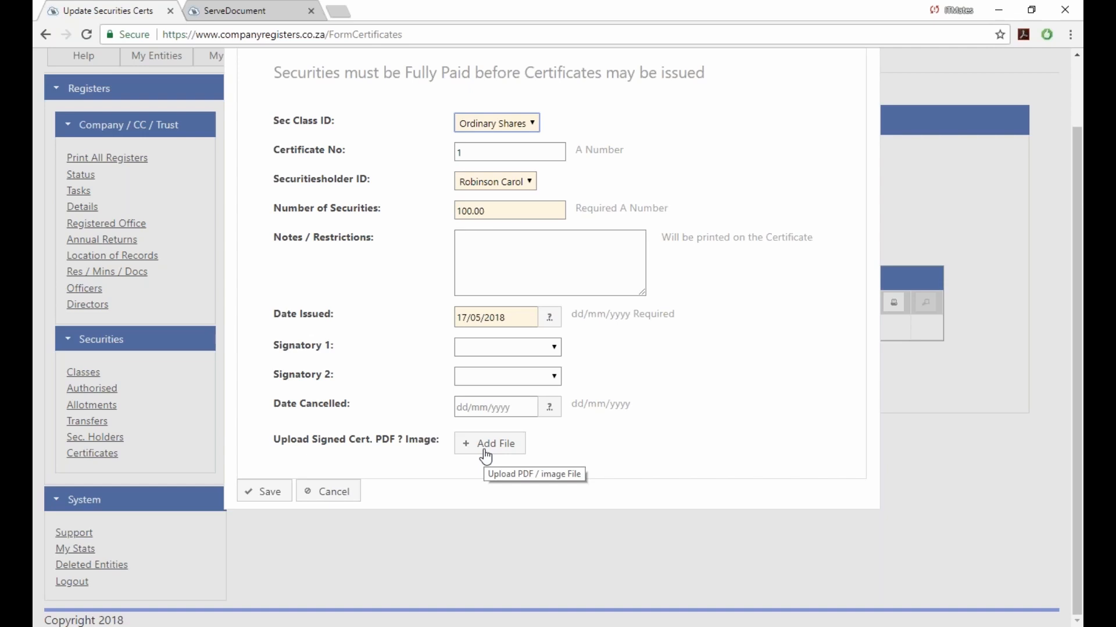
pyautogui.click(275, 495)
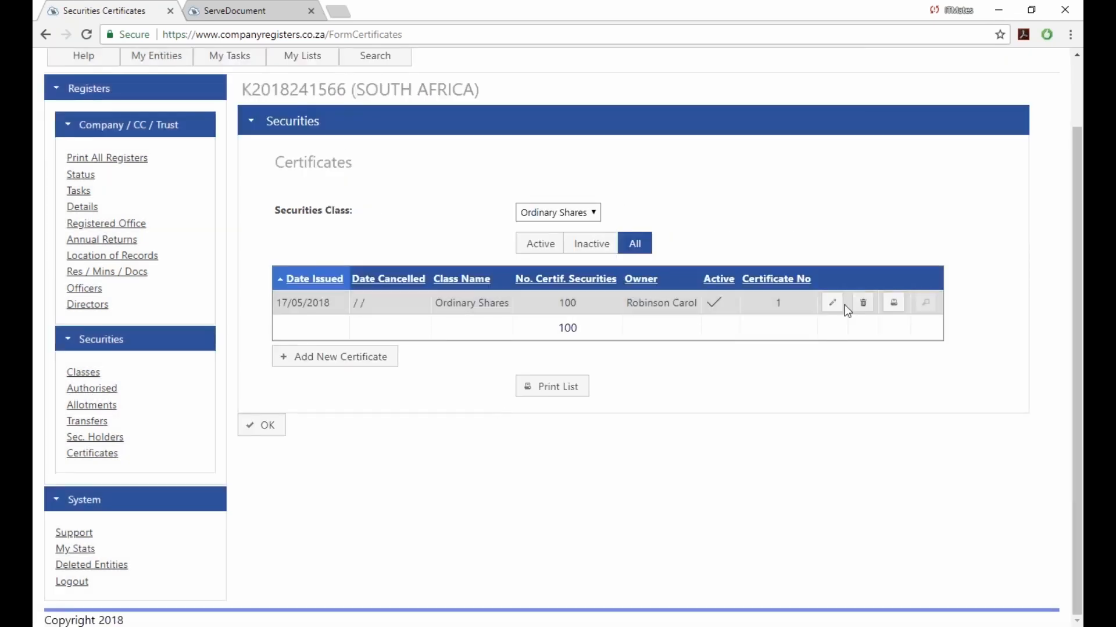
# Set the first listed director as Signatory 1 and the second as Signatory 2 on the share certificate, and save it.
pyautogui.click(834, 306)
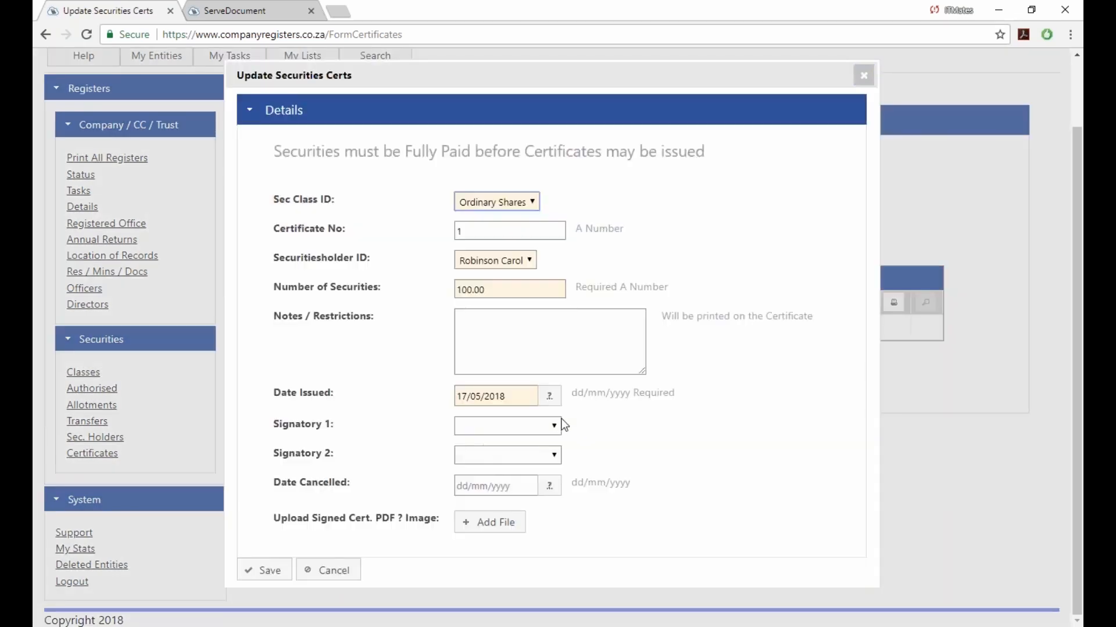
pyautogui.click(554, 427)
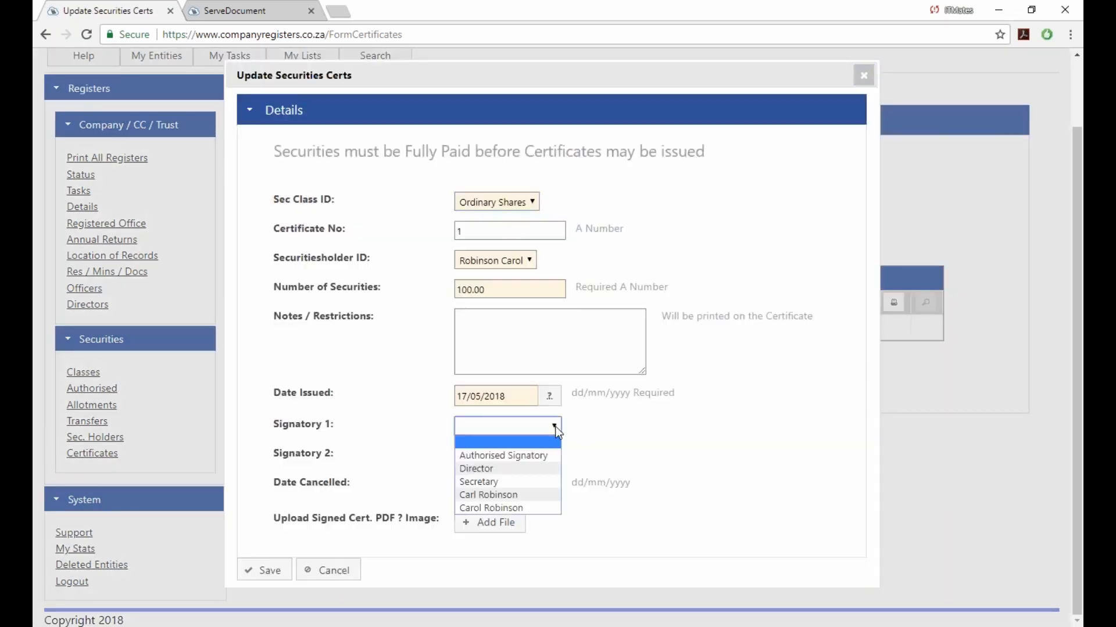
pyautogui.click(490, 494)
pyautogui.click(511, 455)
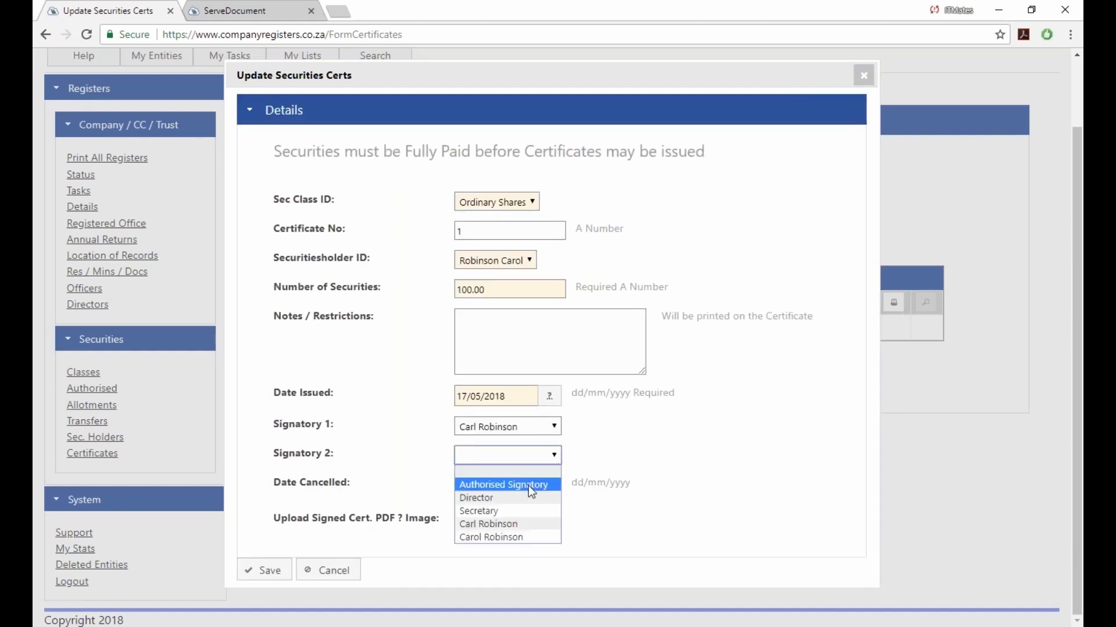
pyautogui.click(491, 538)
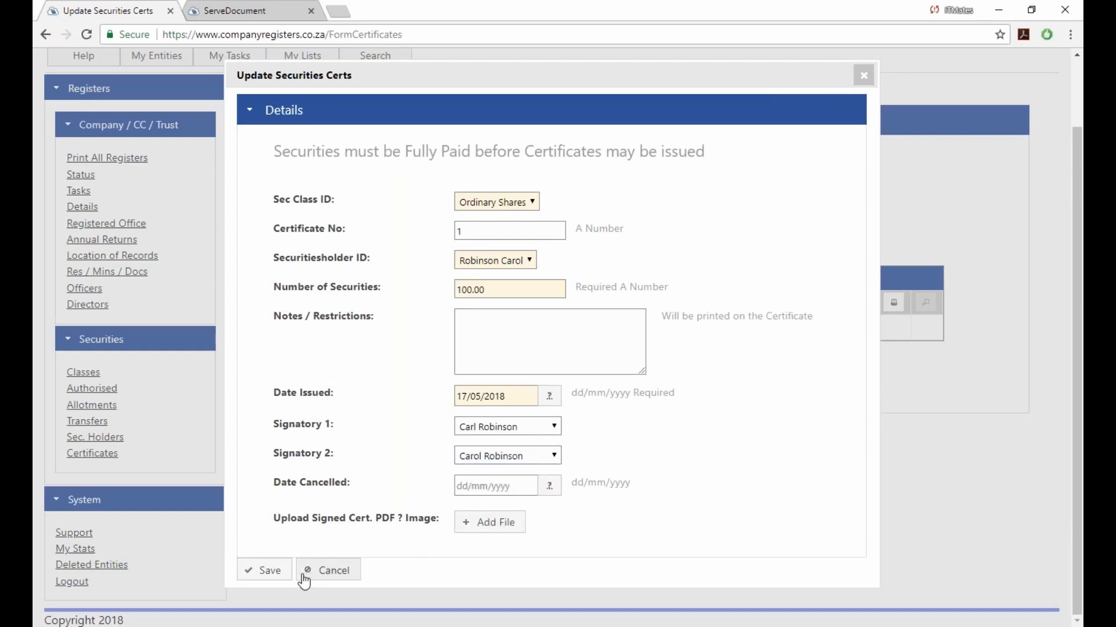
pyautogui.click(268, 573)
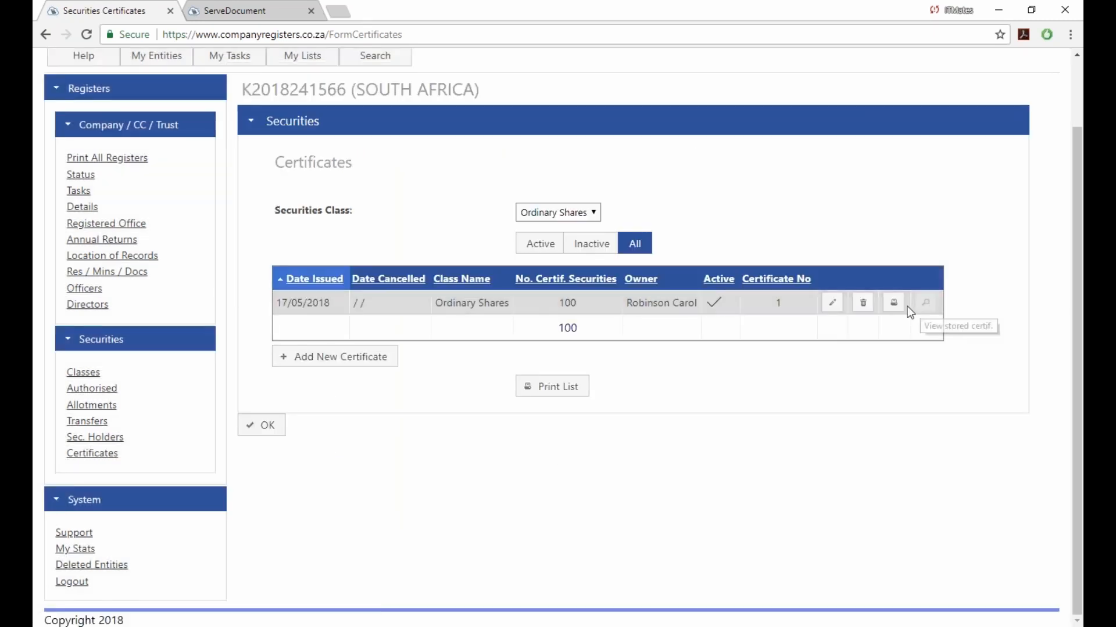
# Preview the printed share certificate again to check both signatory names, and close the preview.
pyautogui.click(893, 302)
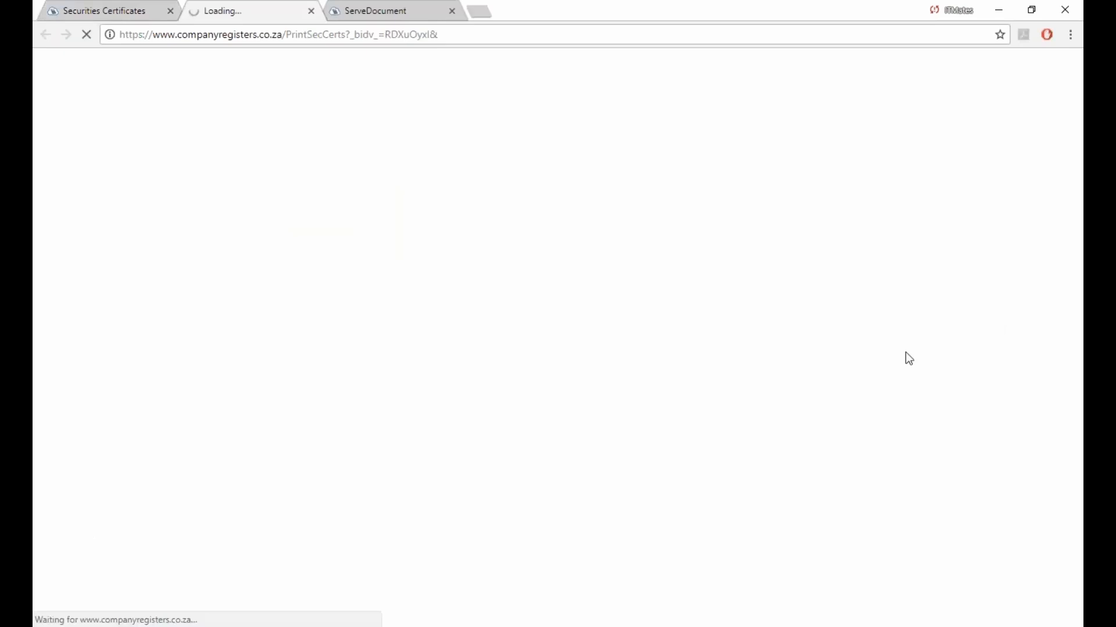
pyautogui.scroll(-1, 787, 393)
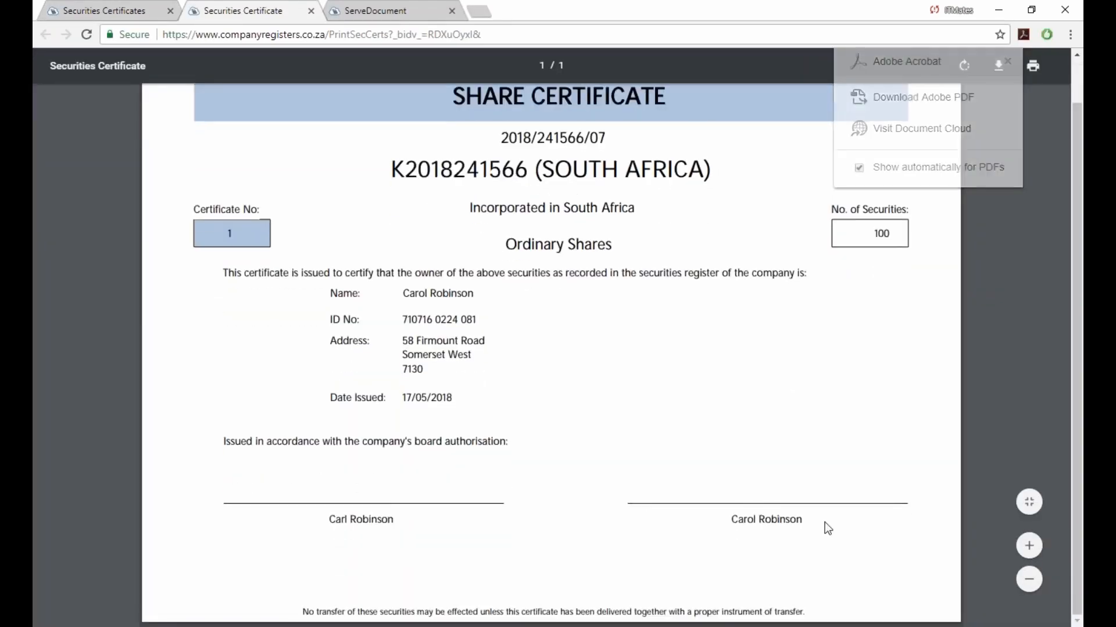
pyautogui.click(311, 12)
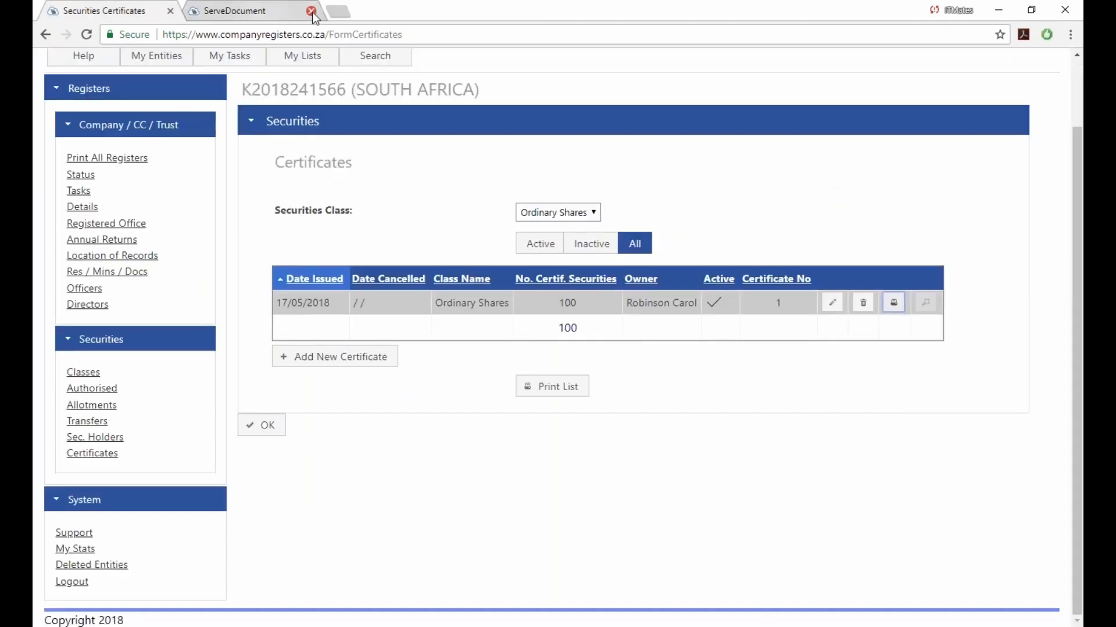
# Review the account, certificates and uncertificated securities of the holder who received the 100 Ordinary Shares.
pyautogui.click(104, 440)
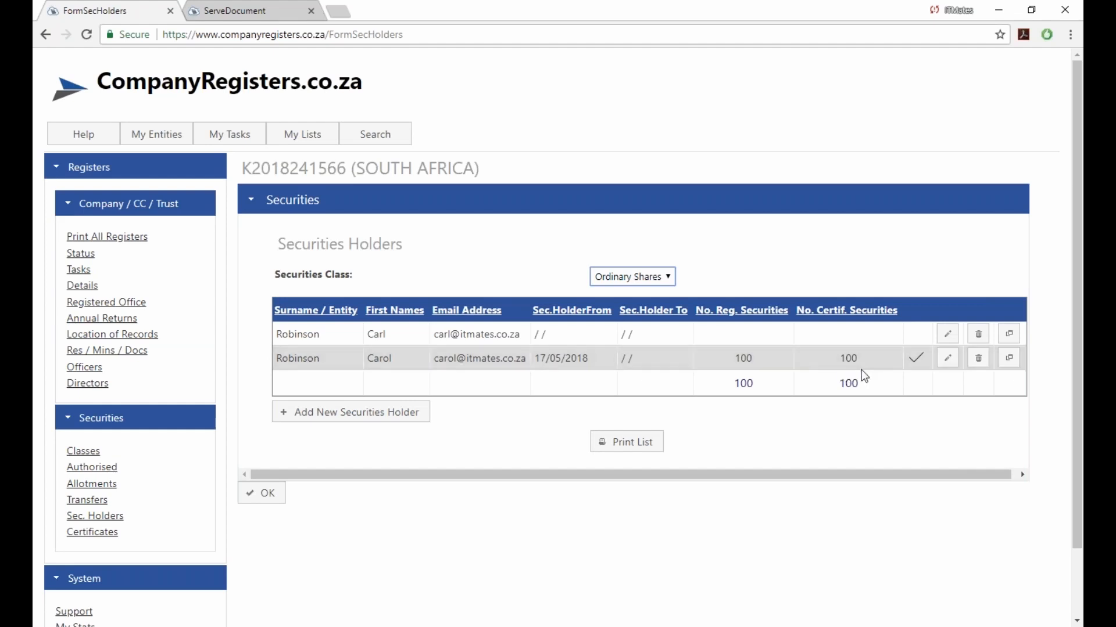
pyautogui.click(1009, 366)
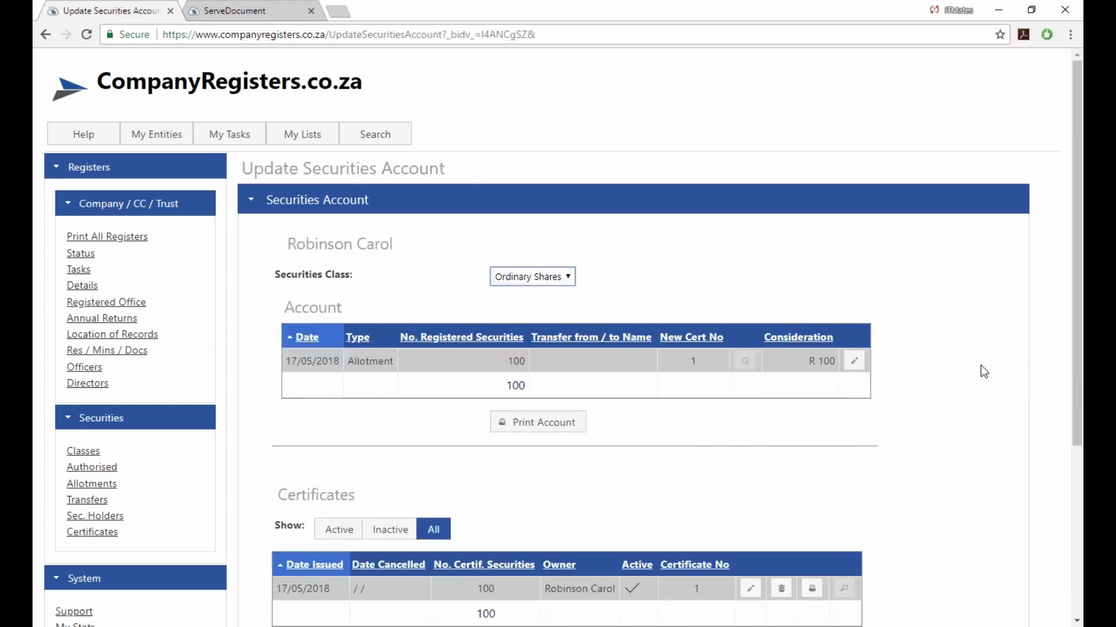
pyautogui.scroll(-2, 984, 372)
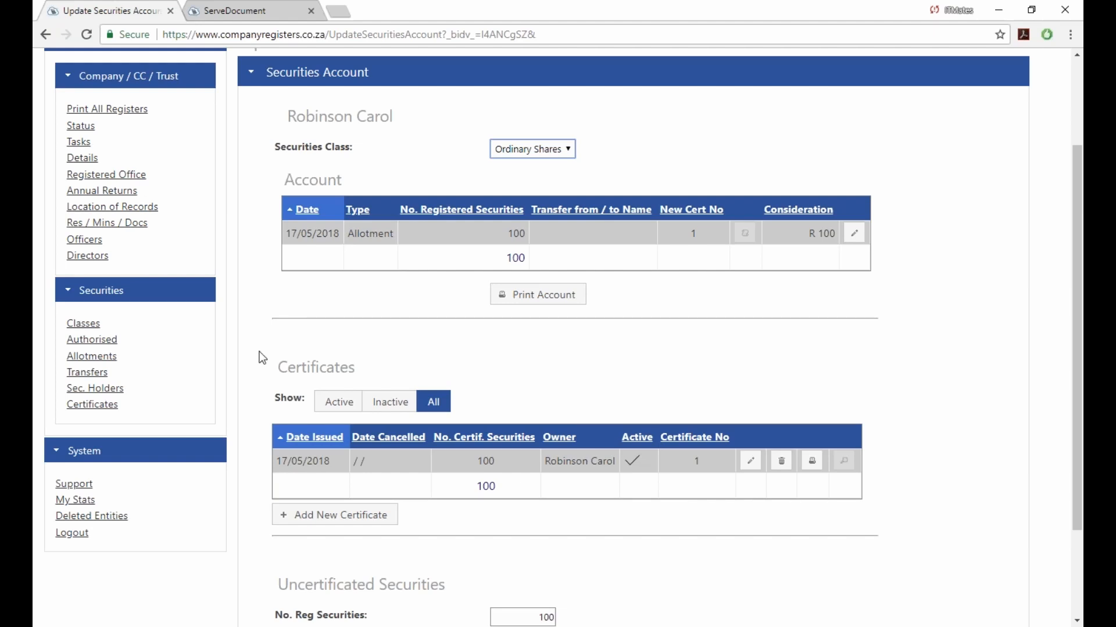
# Delete the securities holder without any registered Ordinary Shares from the securities holders register.
pyautogui.click(90, 357)
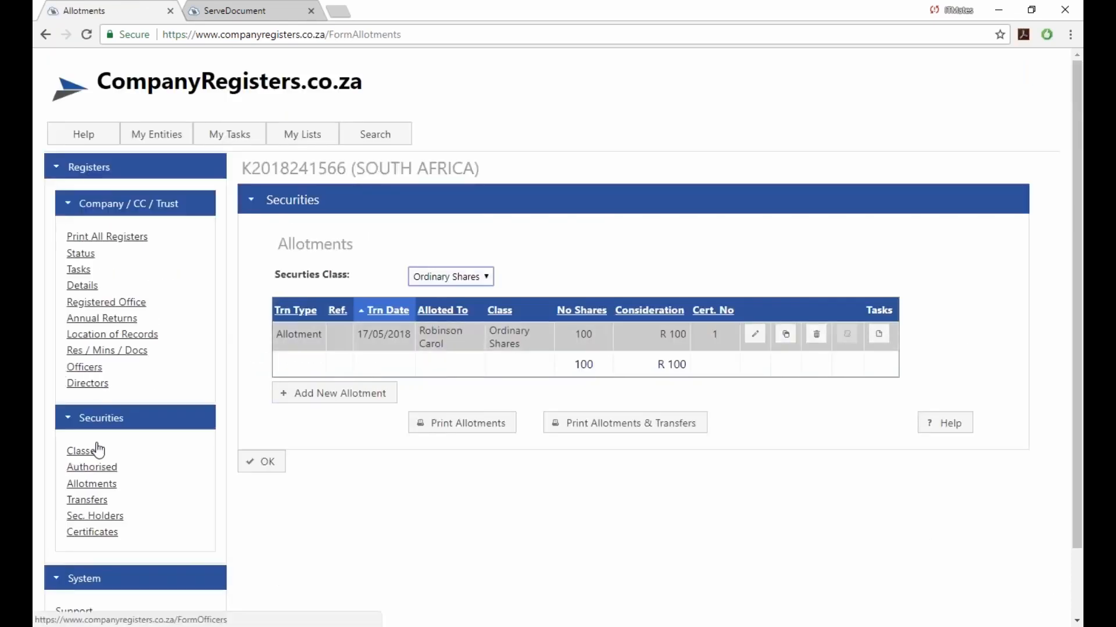
pyautogui.click(96, 517)
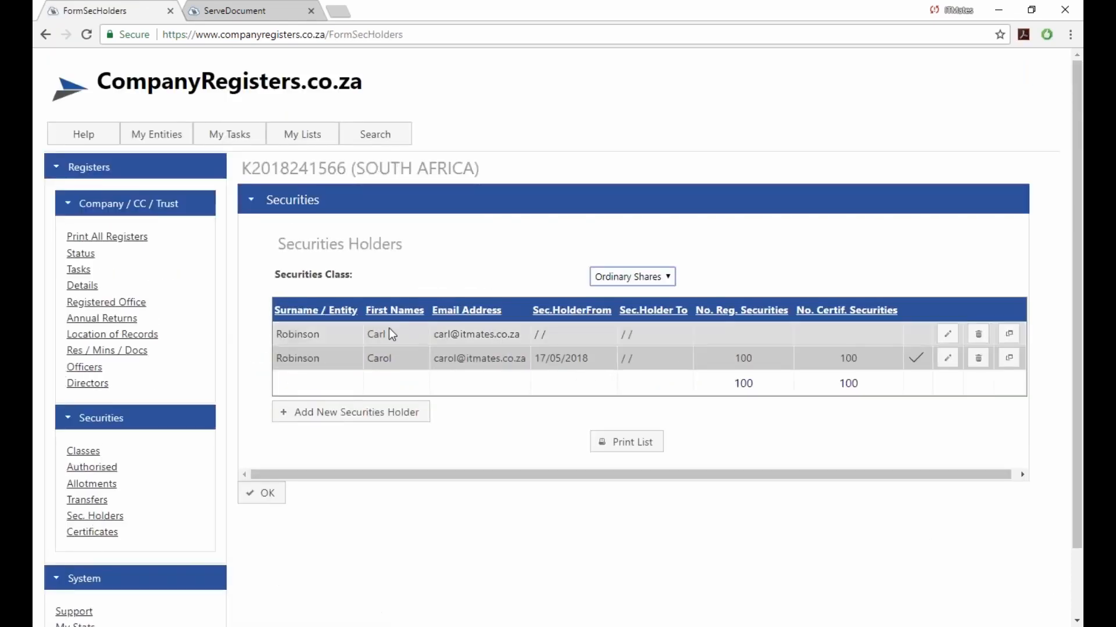
pyautogui.click(979, 341)
pyautogui.click(588, 374)
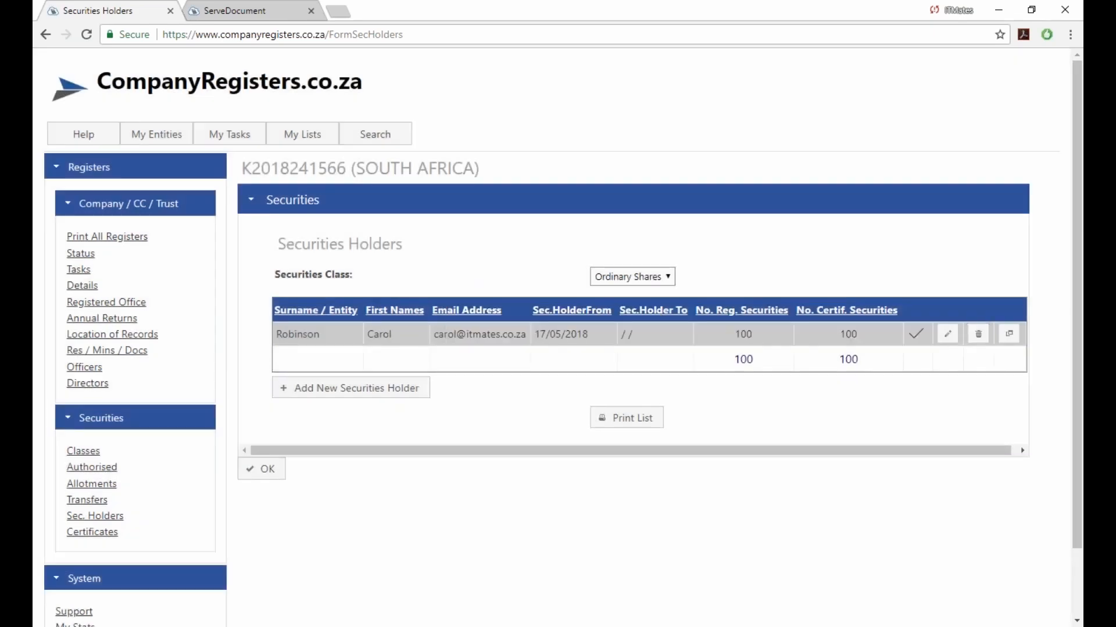
# Review the company's directors and their appointments in the Directors register.
pyautogui.click(82, 385)
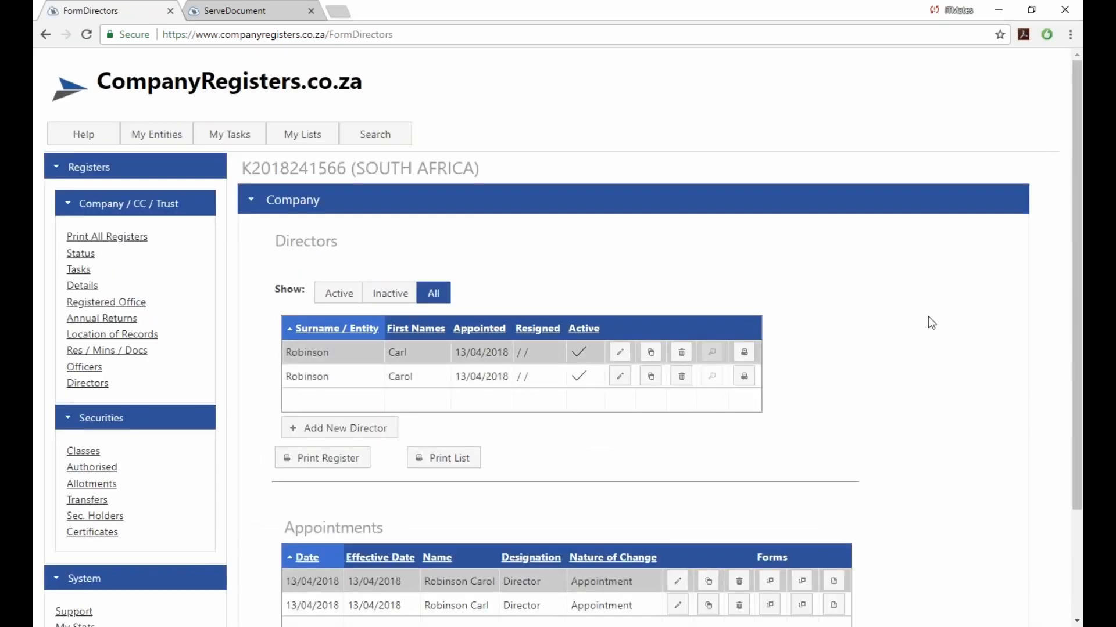
pyautogui.scroll(-1, 927, 317)
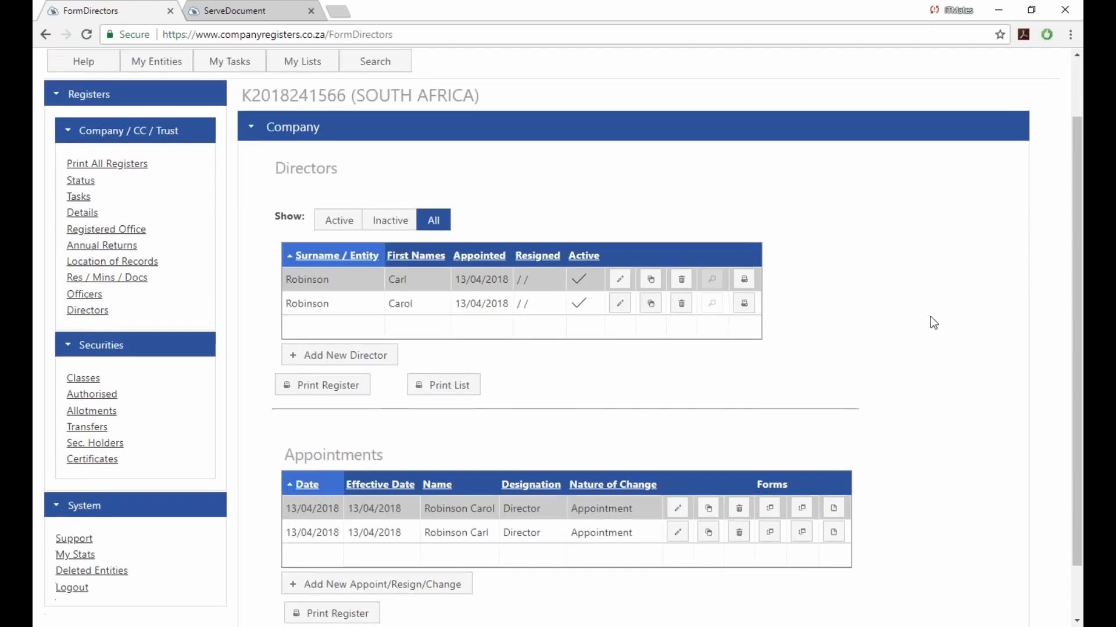
pyautogui.scroll(-1, 933, 323)
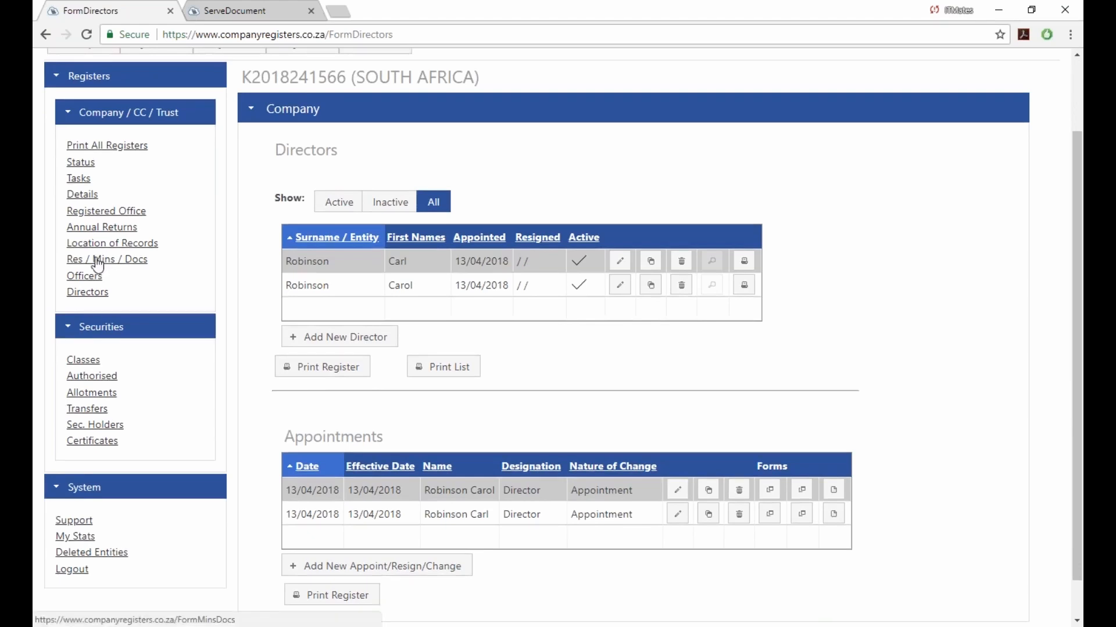
# Open the Directors Resolution - Allotment from the 100 Ordinary Shares allotment's tasks and read through the resolution.
pyautogui.click(100, 401)
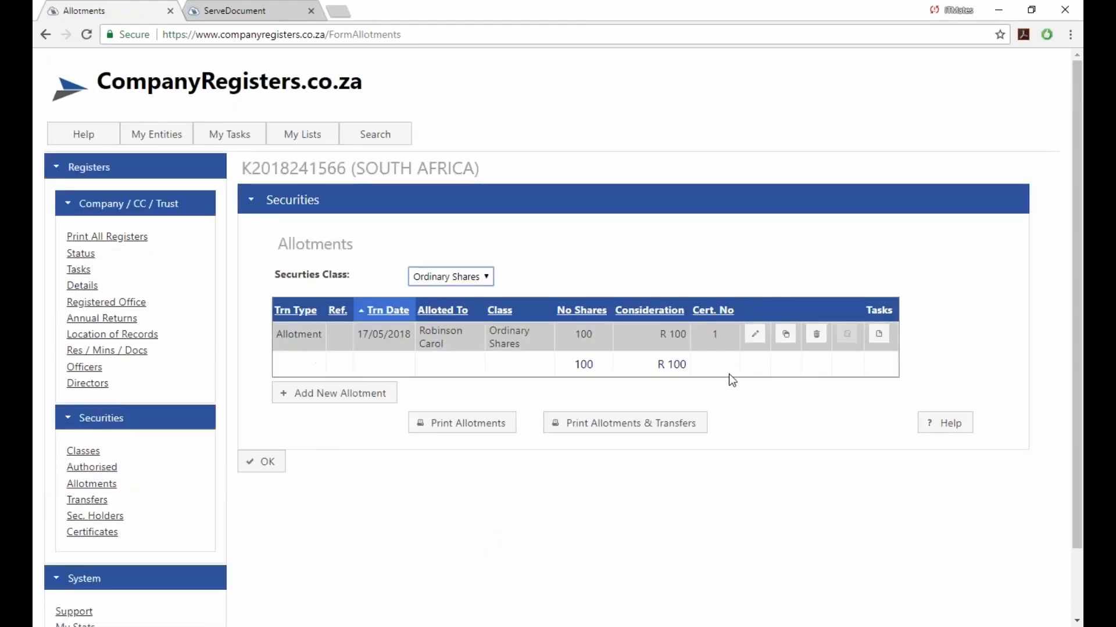
pyautogui.click(881, 343)
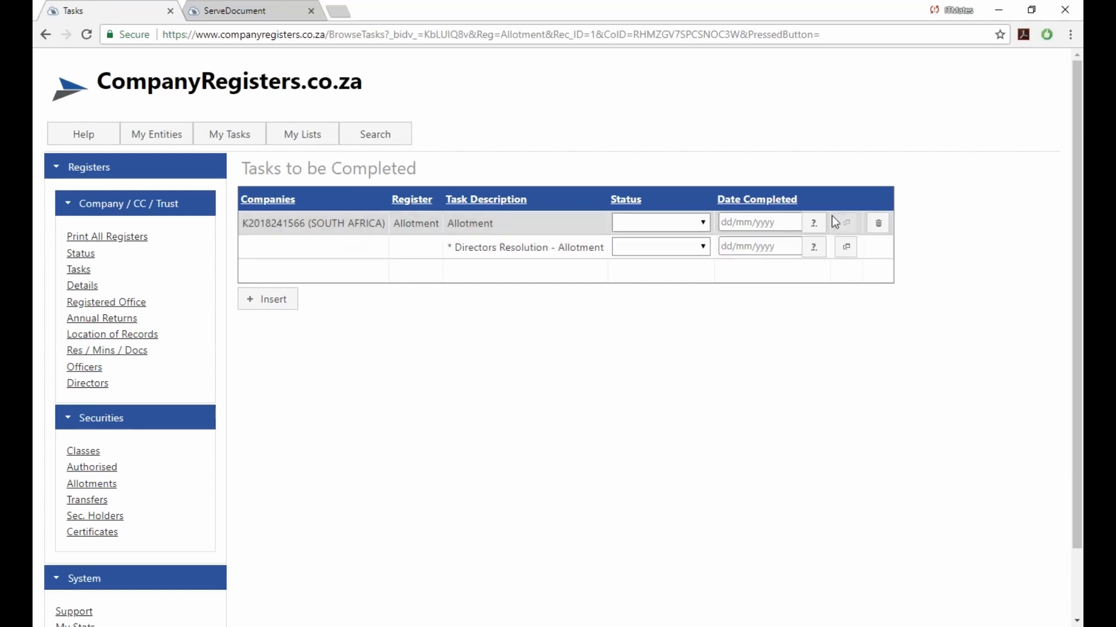
pyautogui.click(847, 248)
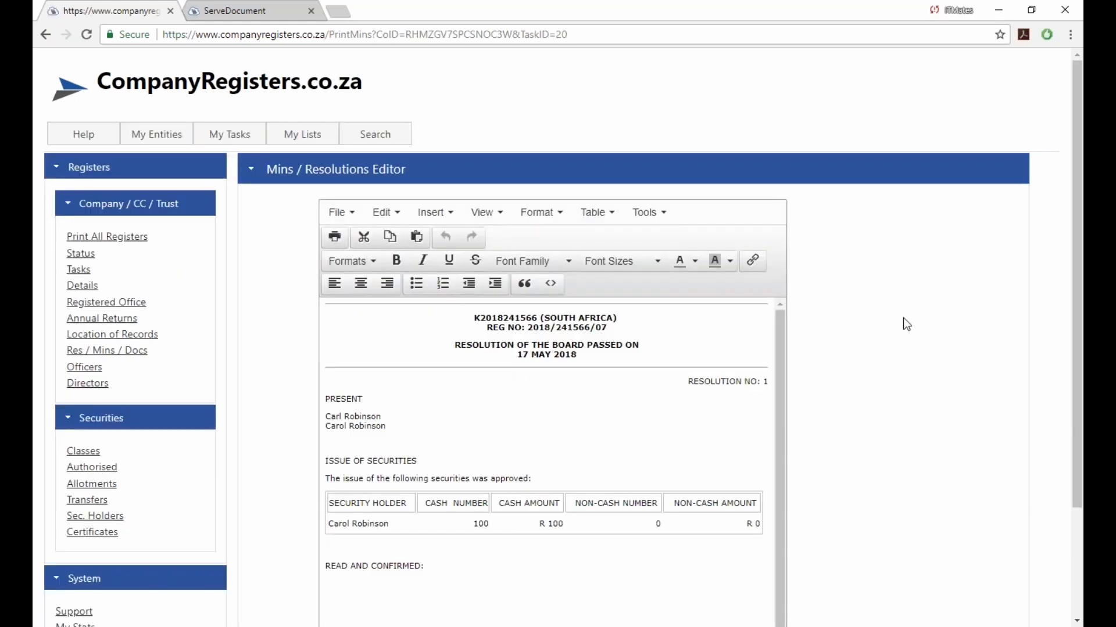
pyautogui.scroll(-1, 902, 318)
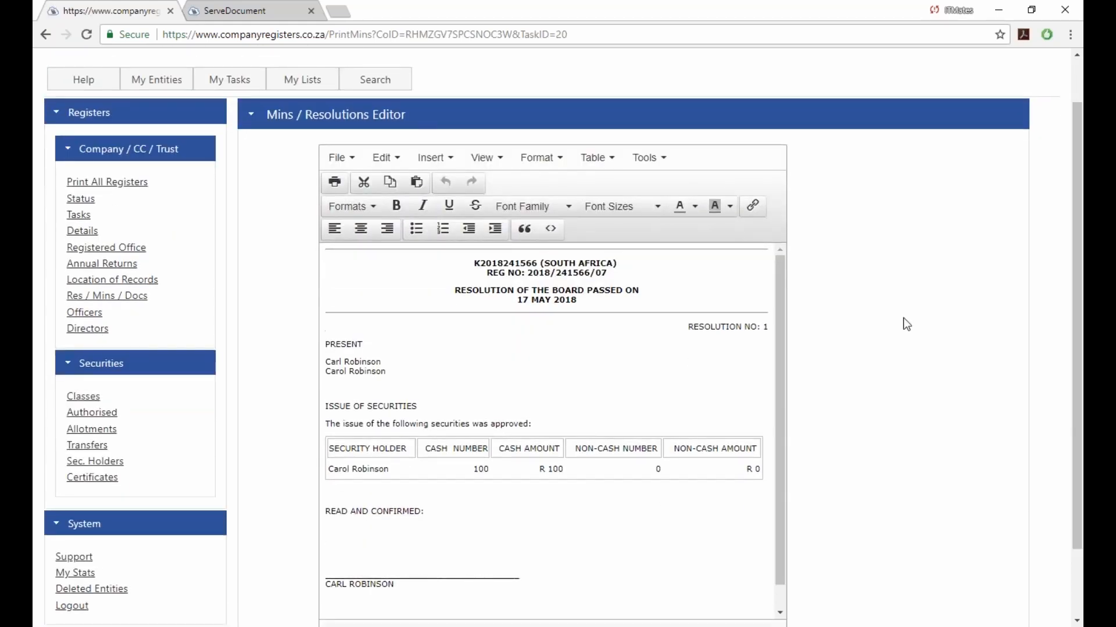
pyautogui.scroll(-1, 903, 318)
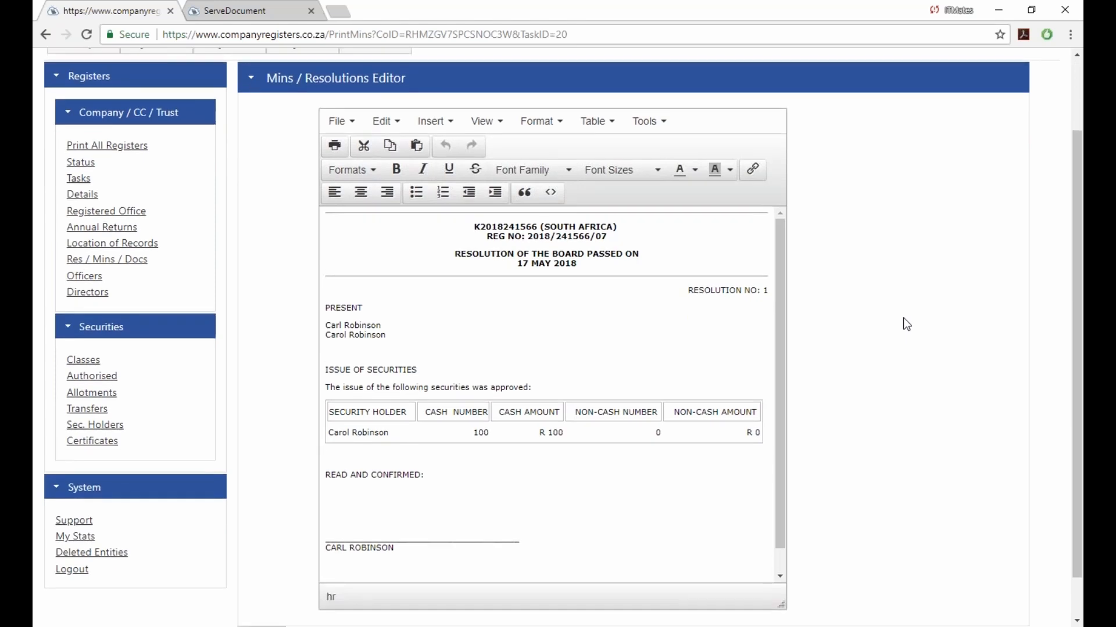
pyautogui.scroll(-1, 902, 319)
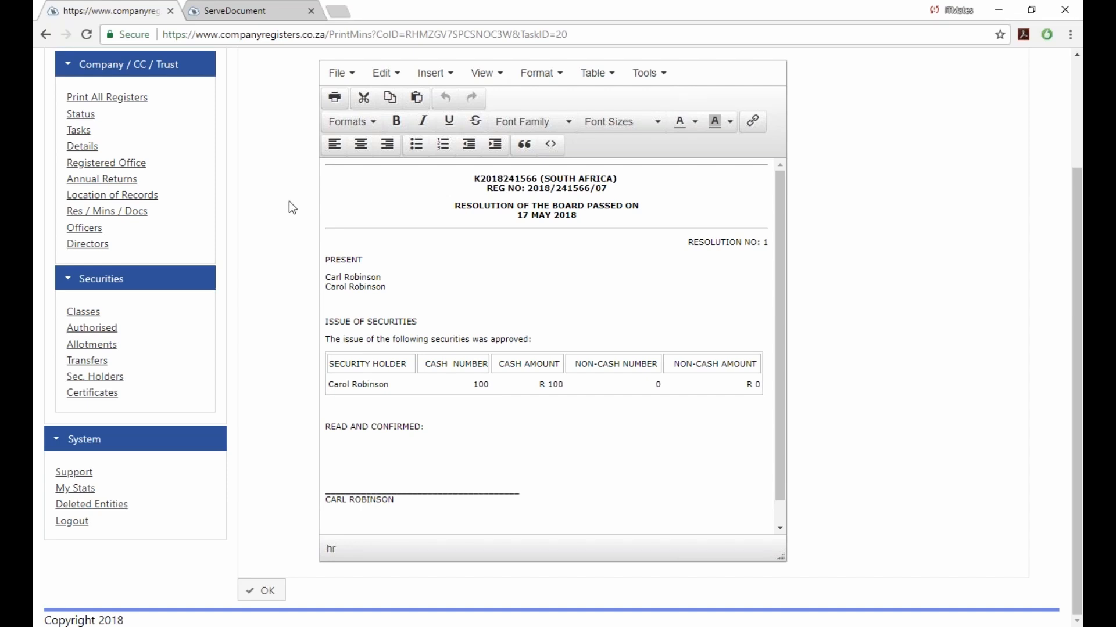
# Delete the Inaugural Meeting and Allotment tasks from the company's tasks to be completed.
pyautogui.scroll(3, 289, 207)
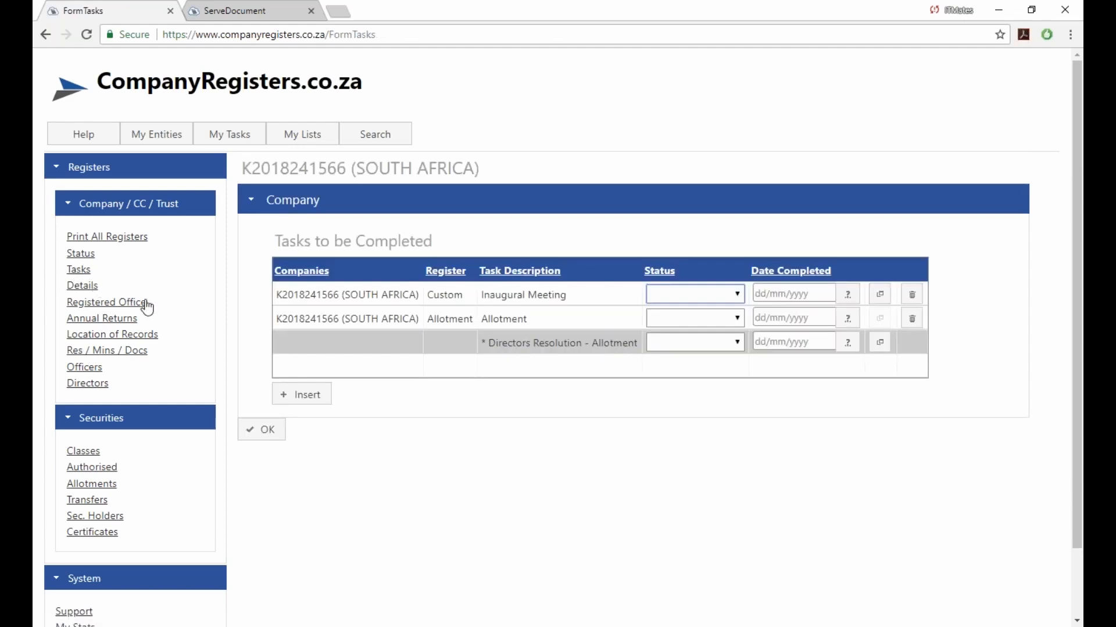
pyautogui.click(912, 295)
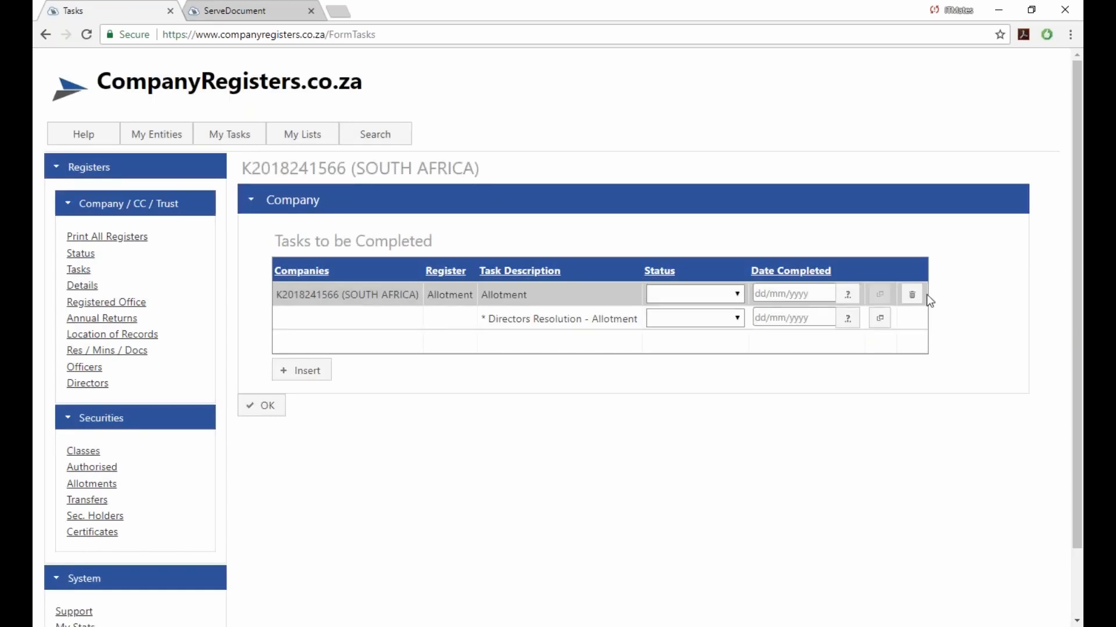
pyautogui.click(912, 295)
pyautogui.click(576, 372)
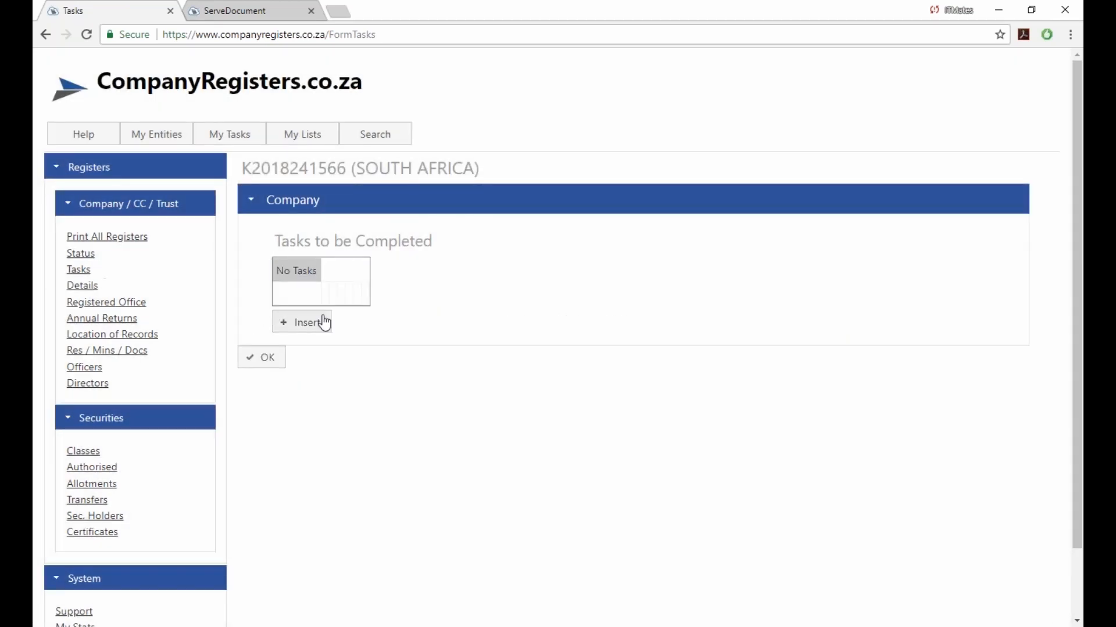
# Insert a new company task for the Inaugural Meeting and save it.
pyautogui.click(295, 323)
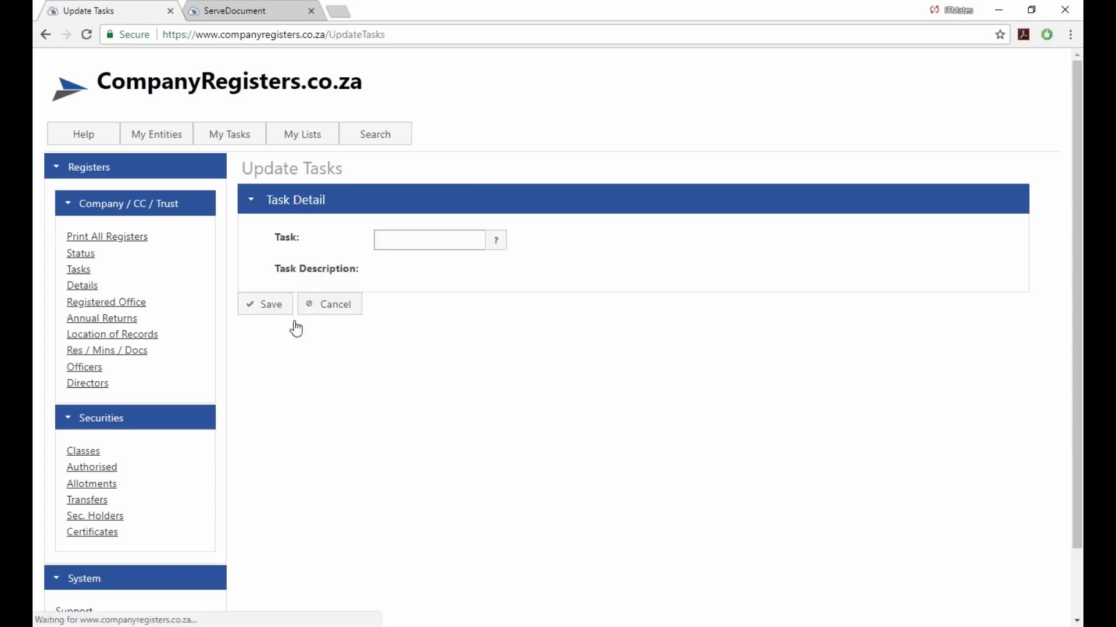
pyautogui.click(497, 241)
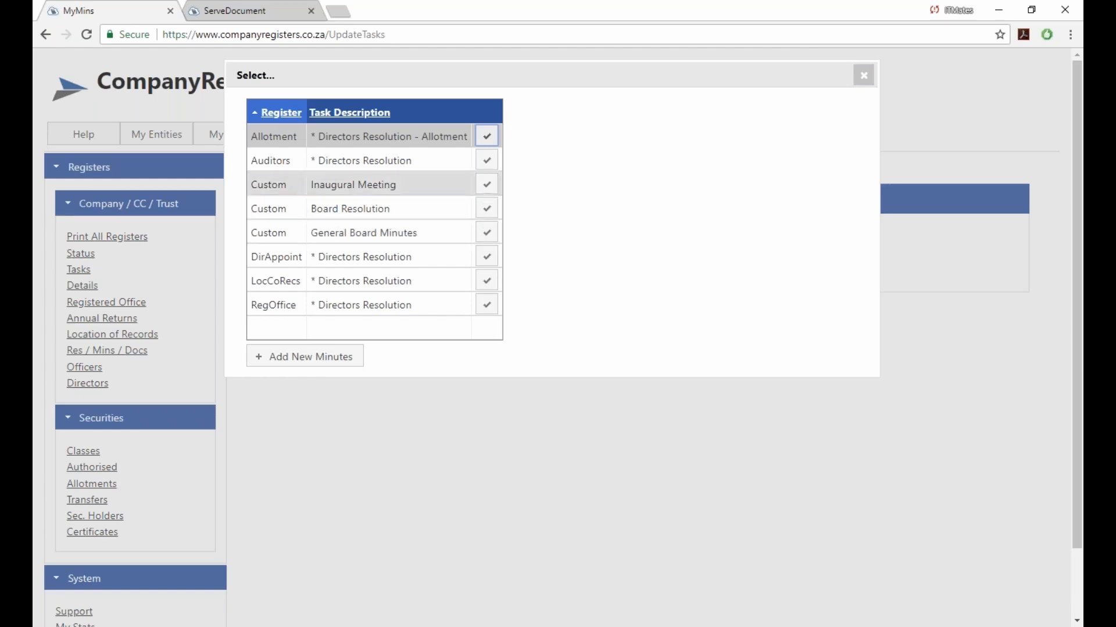
pyautogui.click(488, 187)
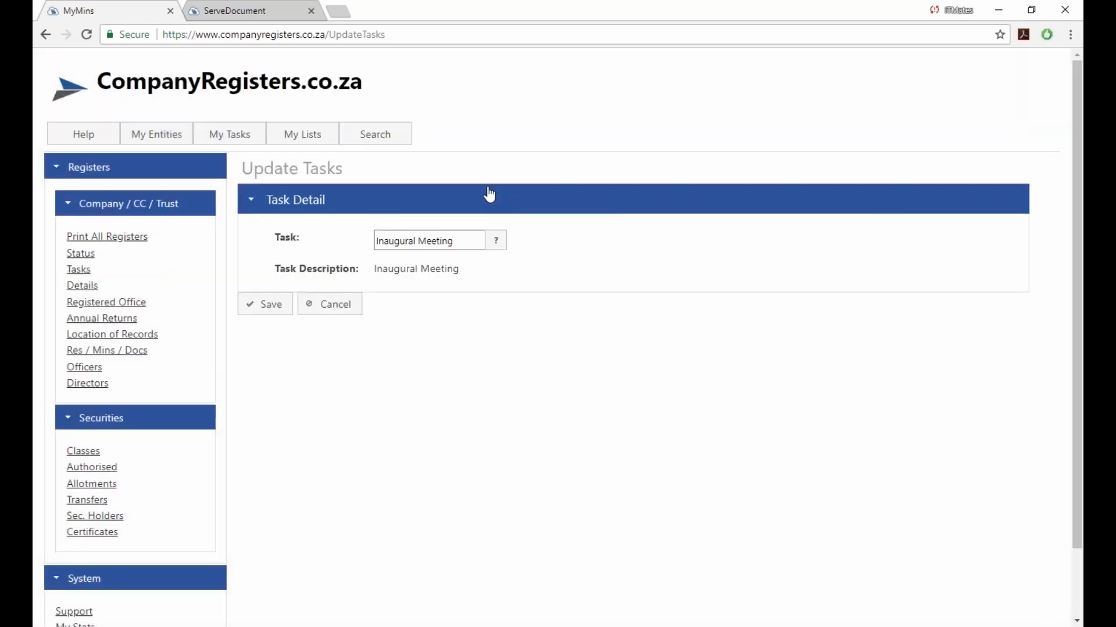
pyautogui.click(259, 314)
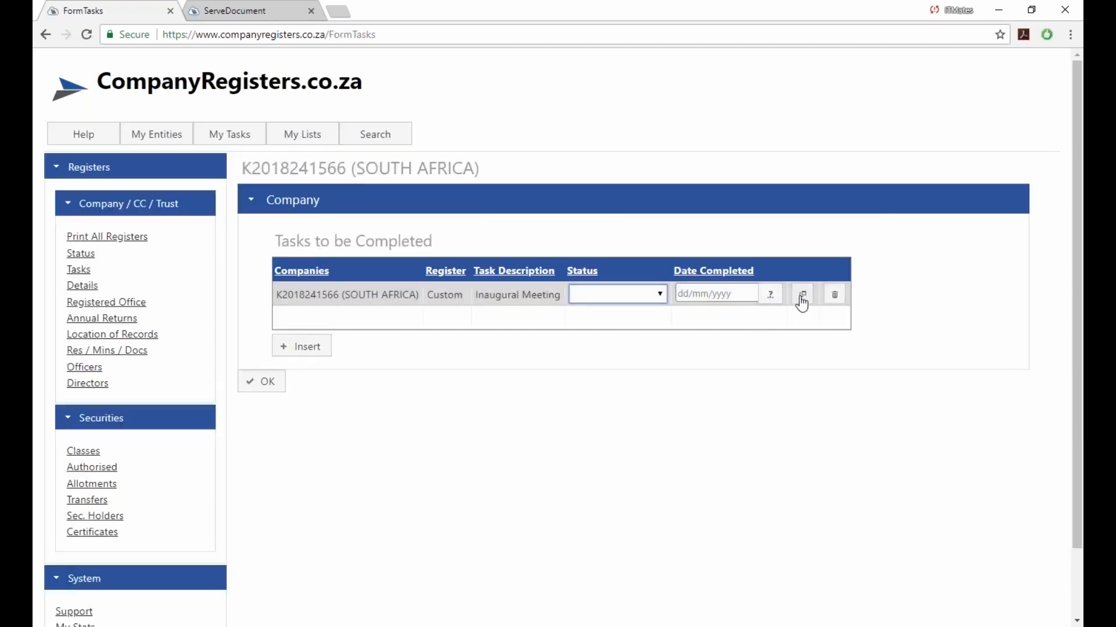
# Open the Inaugural Meeting minutes and set the meeting date in the heading to 16 APRIL 2018.
pyautogui.click(802, 297)
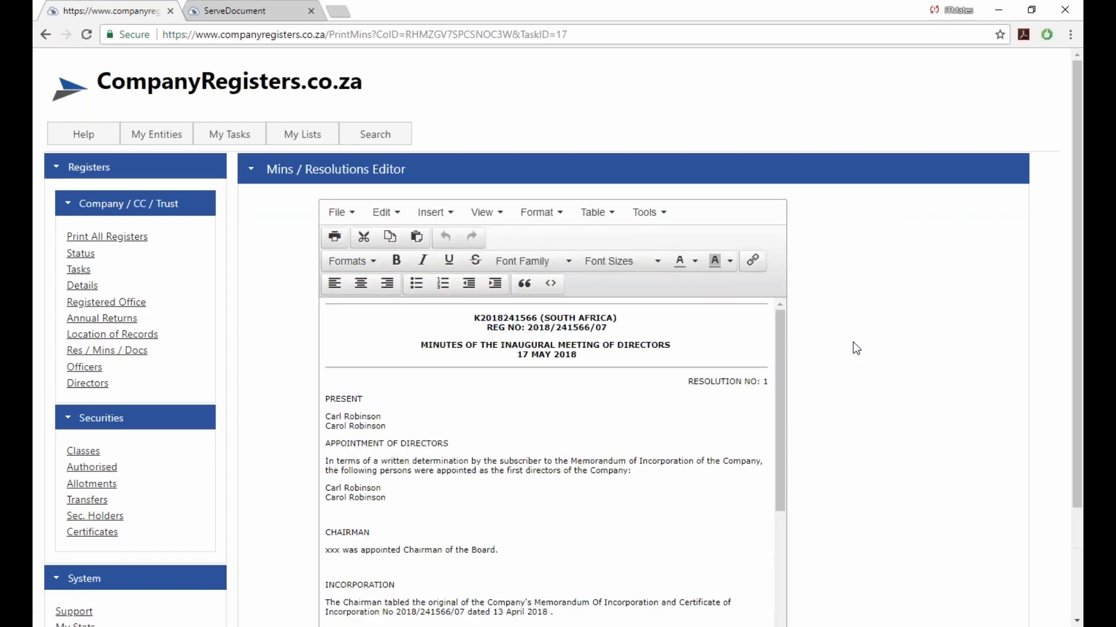
pyautogui.scroll(-3, 854, 346)
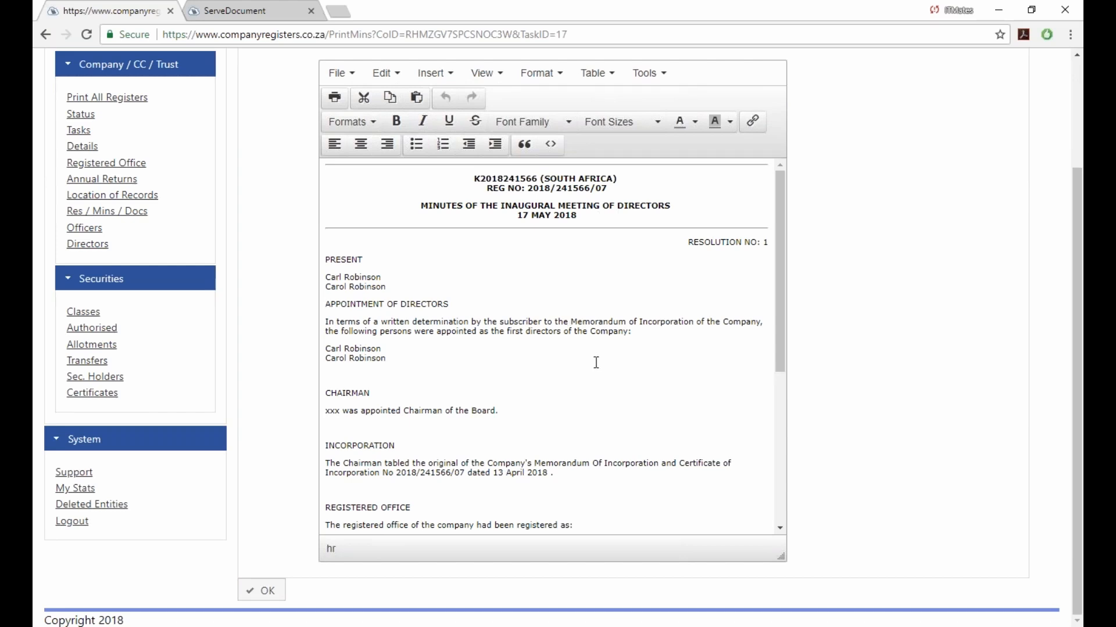
pyautogui.scroll(-1, 583, 347)
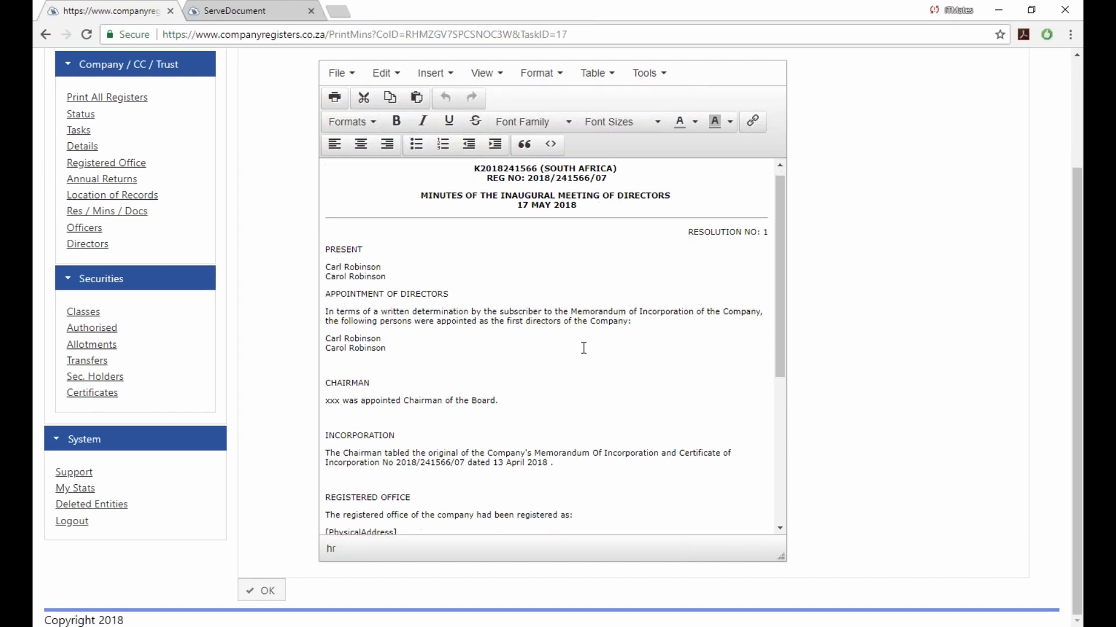
pyautogui.scroll(-1, 518, 196)
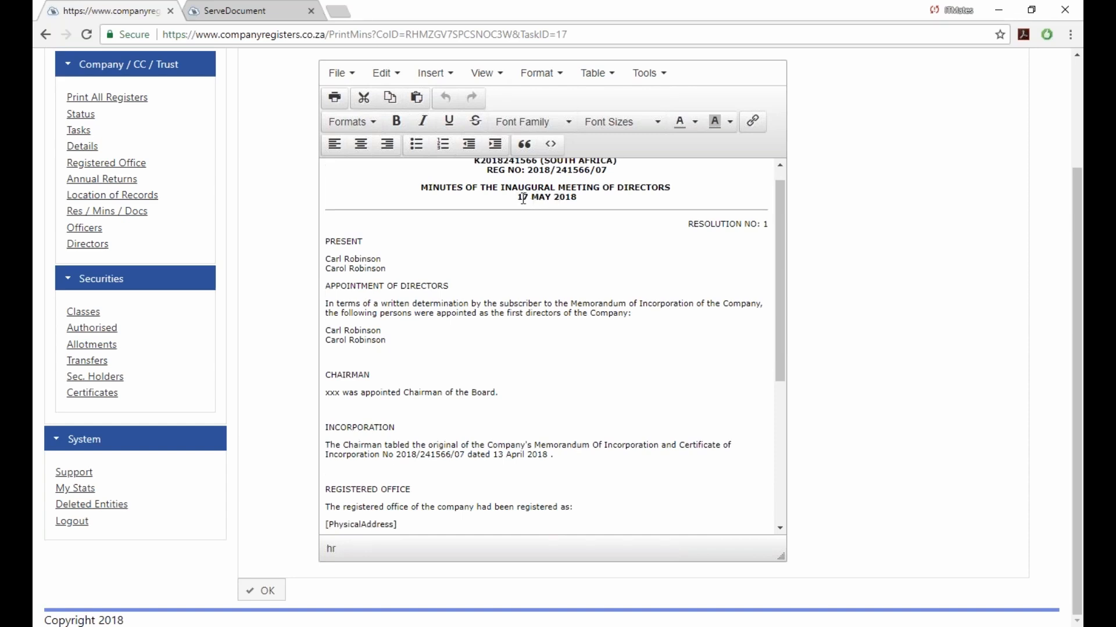
pyautogui.moveTo(519, 198); pyautogui.dragTo(550, 198)
pyautogui.write('16')
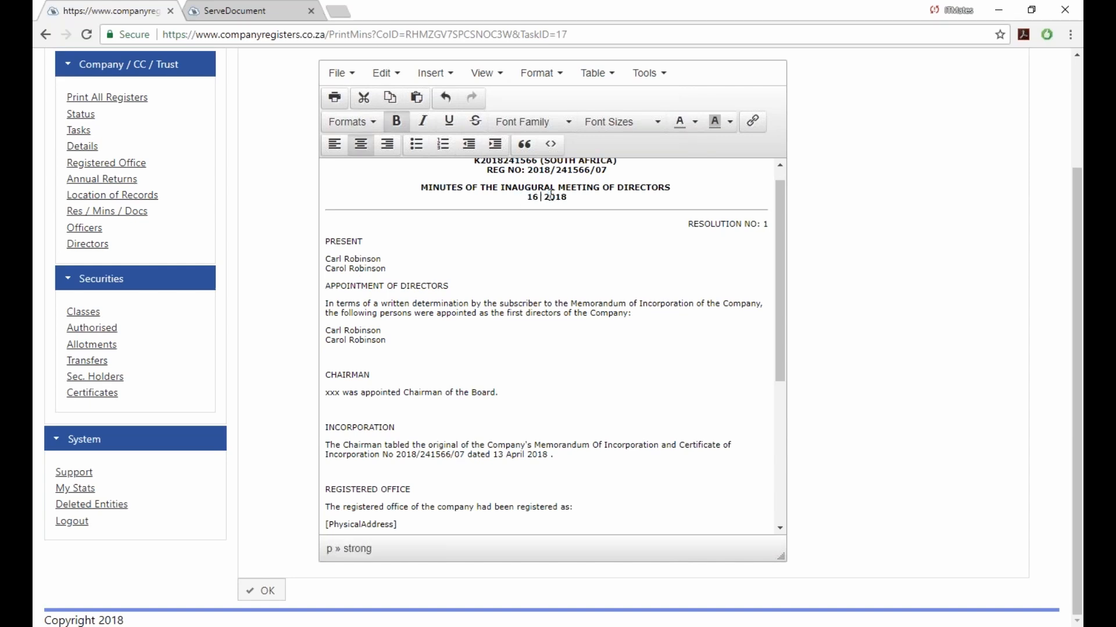
pyautogui.write(' April')
pyautogui.press('BackSpace')
pyautogui.press('BackSpace')
pyautogui.press('BackSpace')
pyautogui.press('BackSpace')
pyautogui.write('PRIL')
# Replace the xxx placeholder under CHAIRMAN with the name of the second listed director.
pyautogui.scroll(-1, 485, 361)
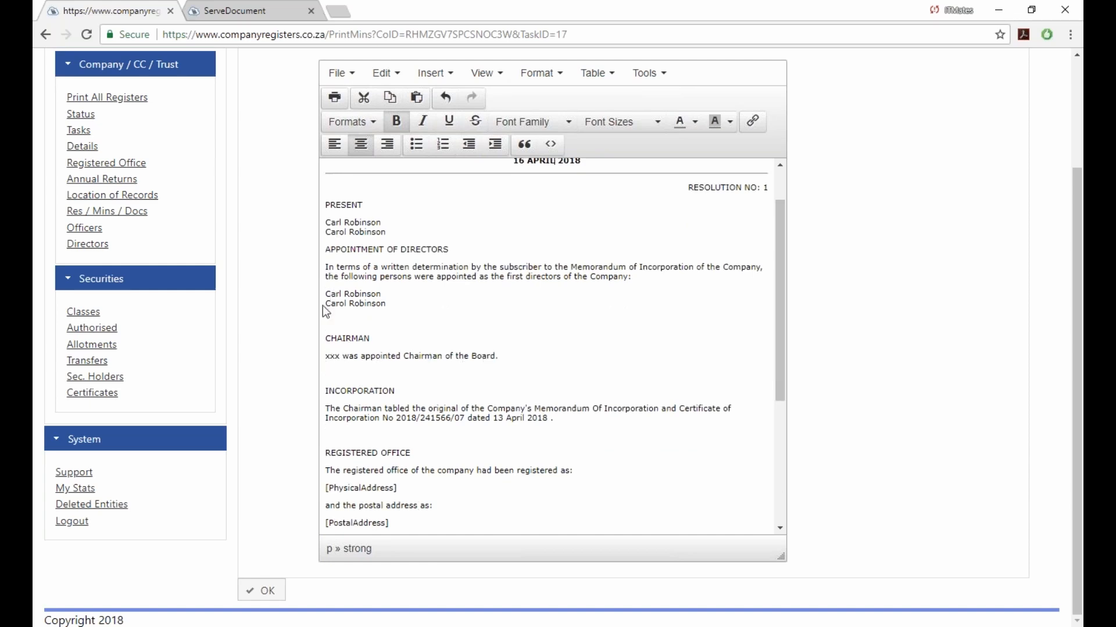
pyautogui.moveTo(326, 305); pyautogui.dragTo(387, 303)
pyautogui.hotkey('ctrl', 'c')
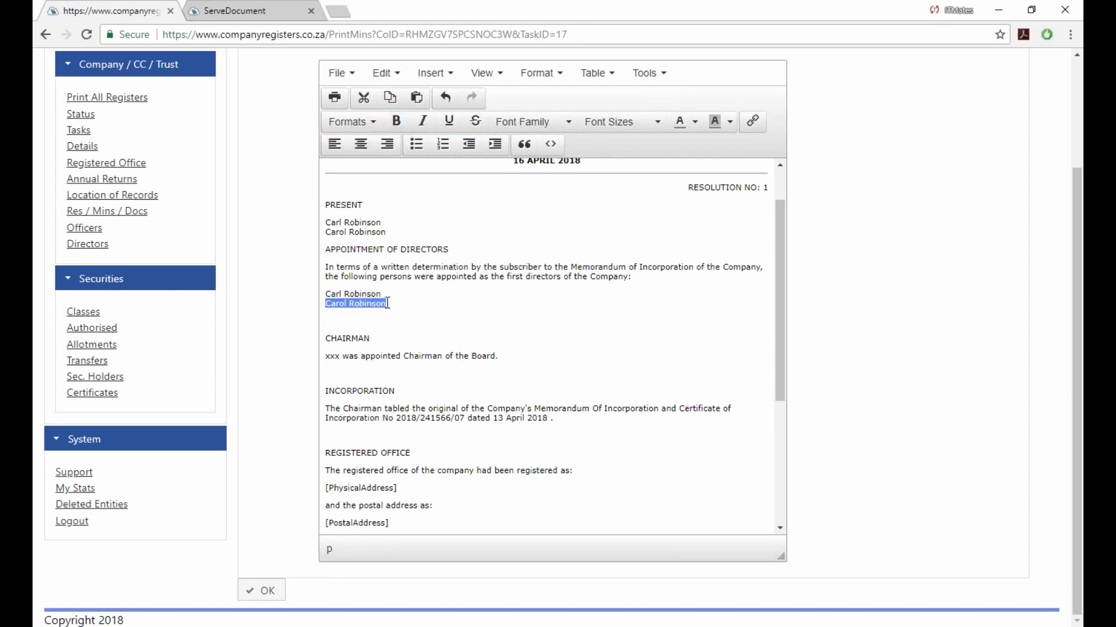
pyautogui.doubleClick(332, 356)
pyautogui.hotkey('ctrl', 'v')
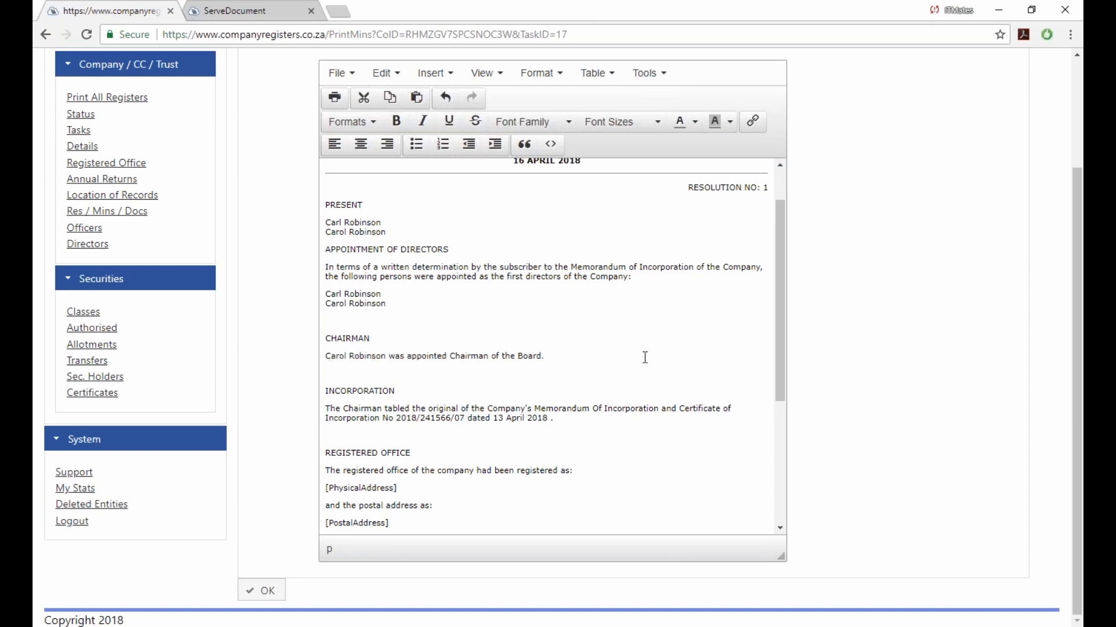
# Review the address placeholders in the minutes and the company's new registered office form, and close the form without saving.
pyautogui.scroll(-1, 690, 386)
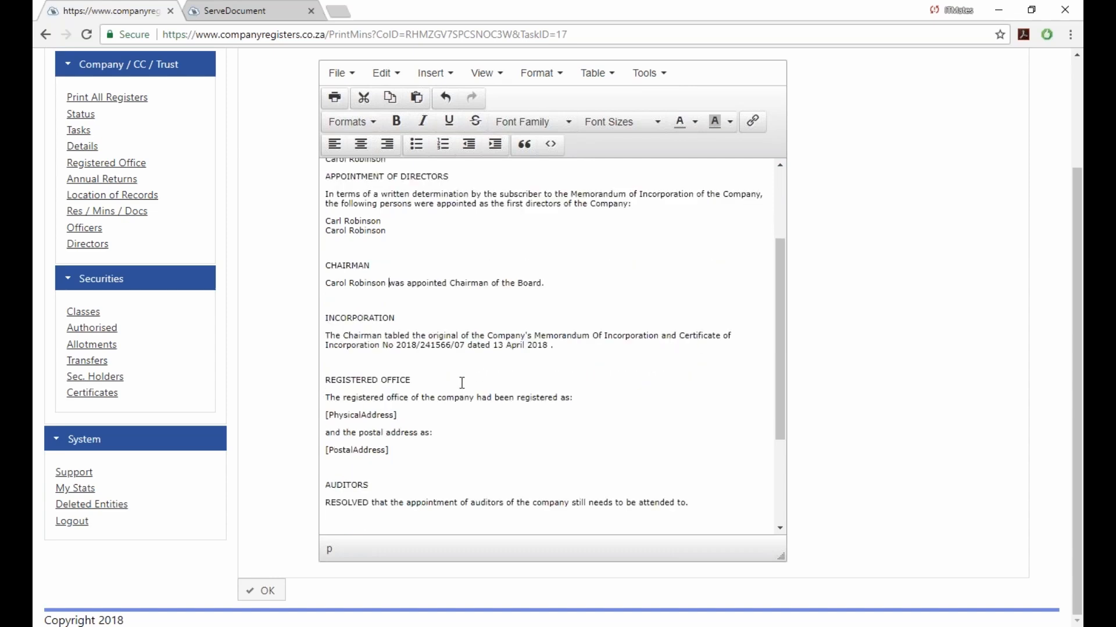
pyautogui.scroll(-1, 601, 354)
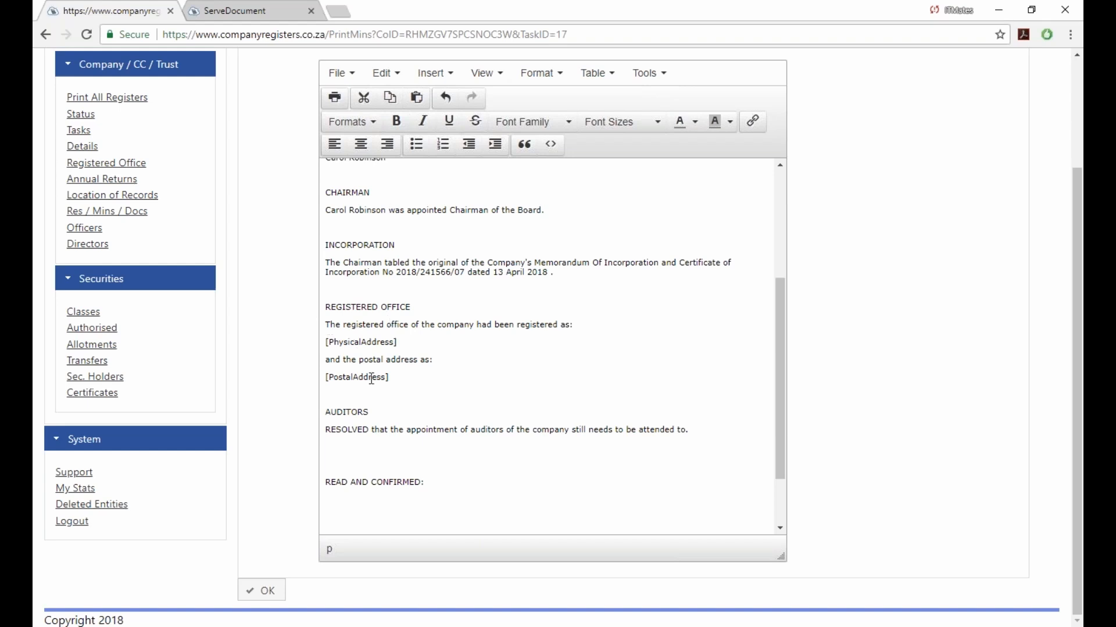
pyautogui.click(86, 164)
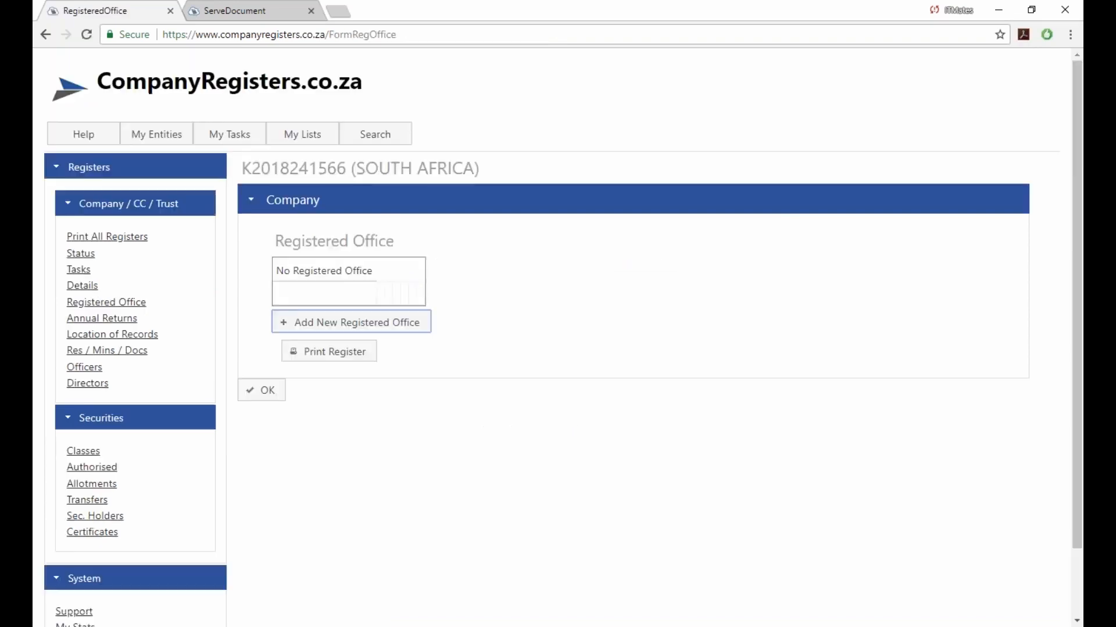
pyautogui.click(313, 324)
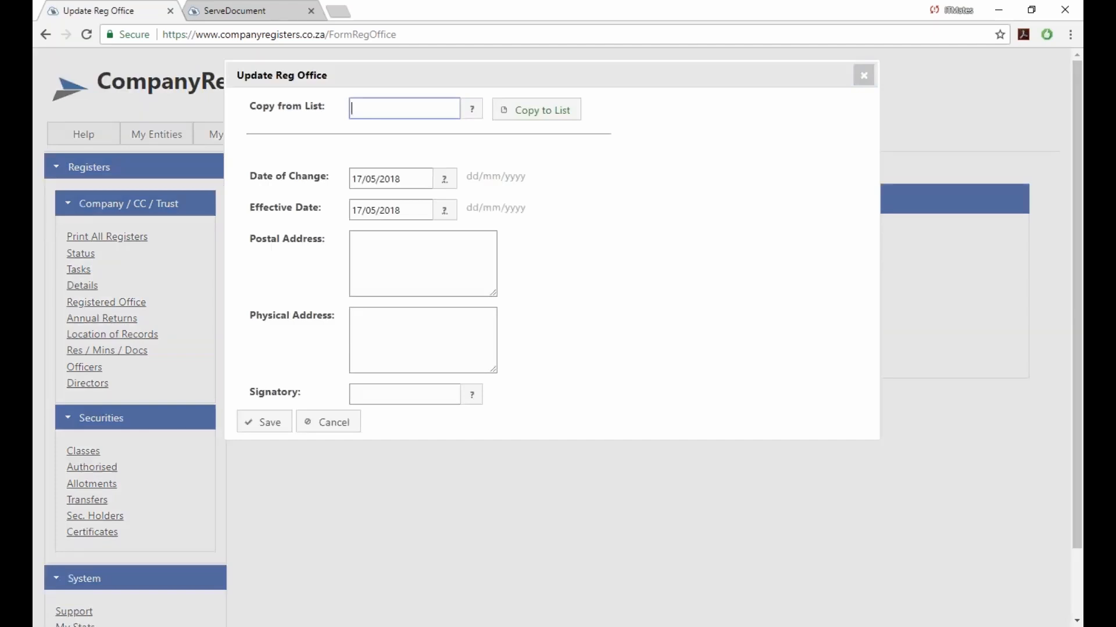
pyautogui.click(863, 75)
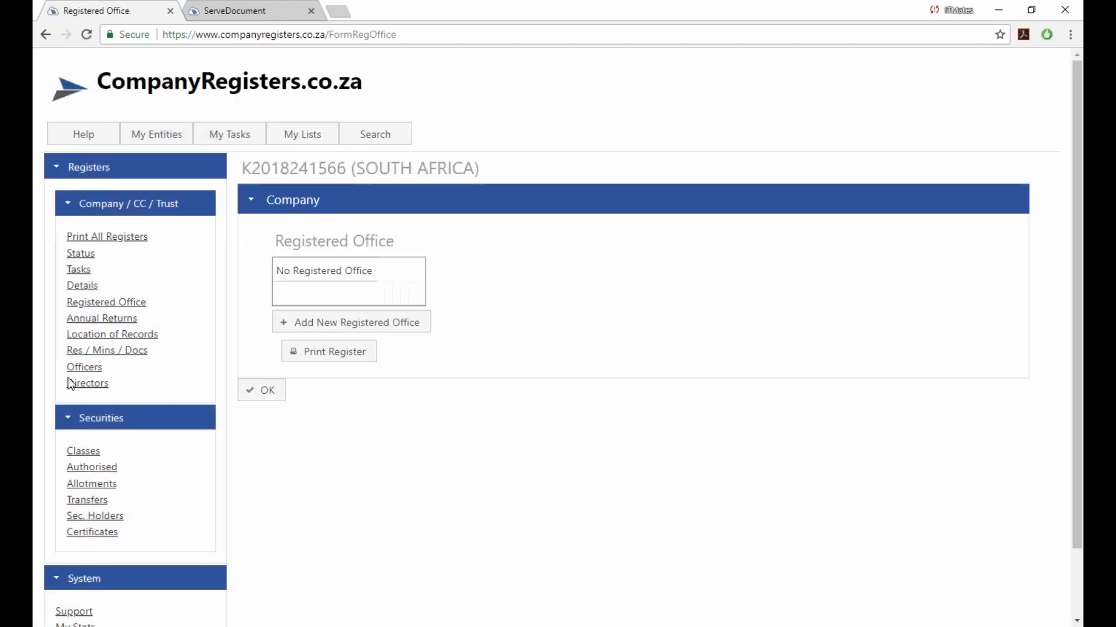
# Filter the company's resolutions, minutes and documents by Resolution and by CIPC Form.
pyautogui.click(106, 351)
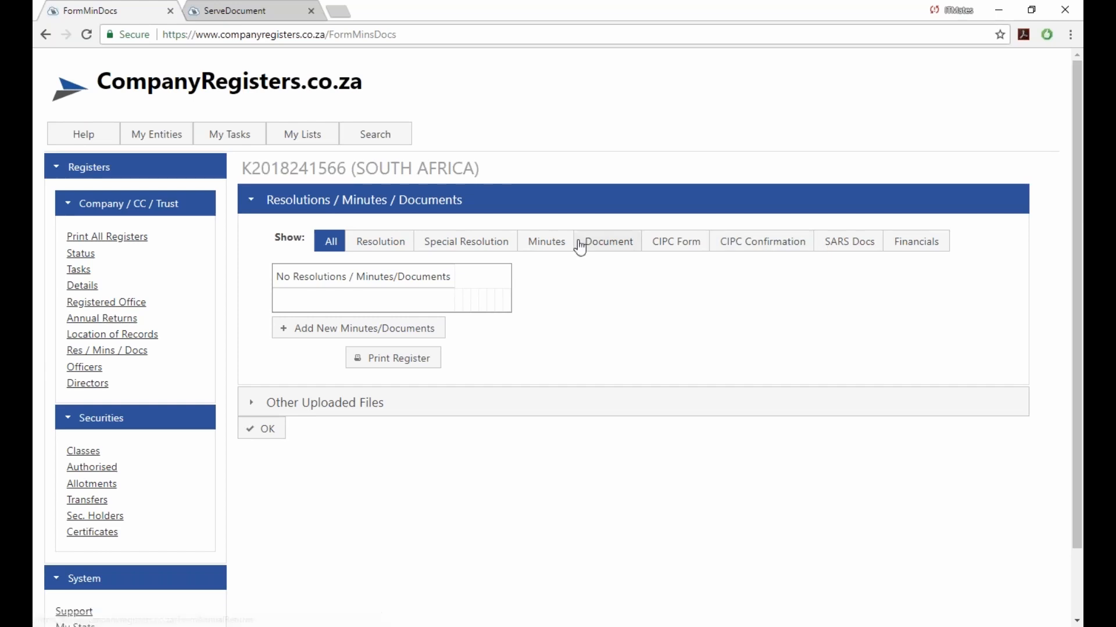
pyautogui.click(380, 249)
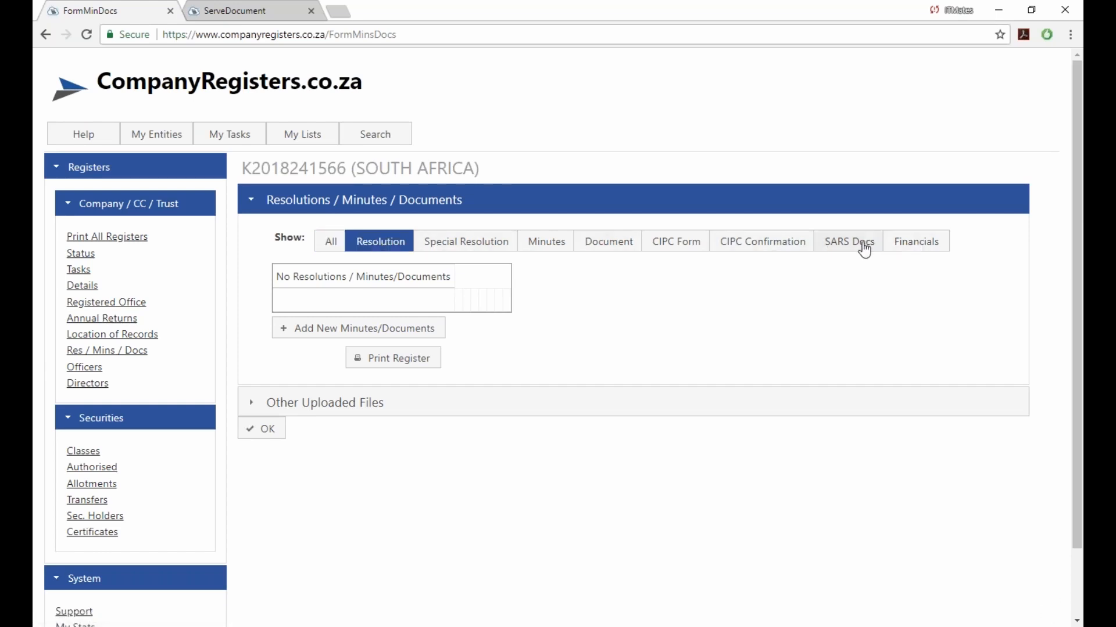
pyautogui.click(648, 250)
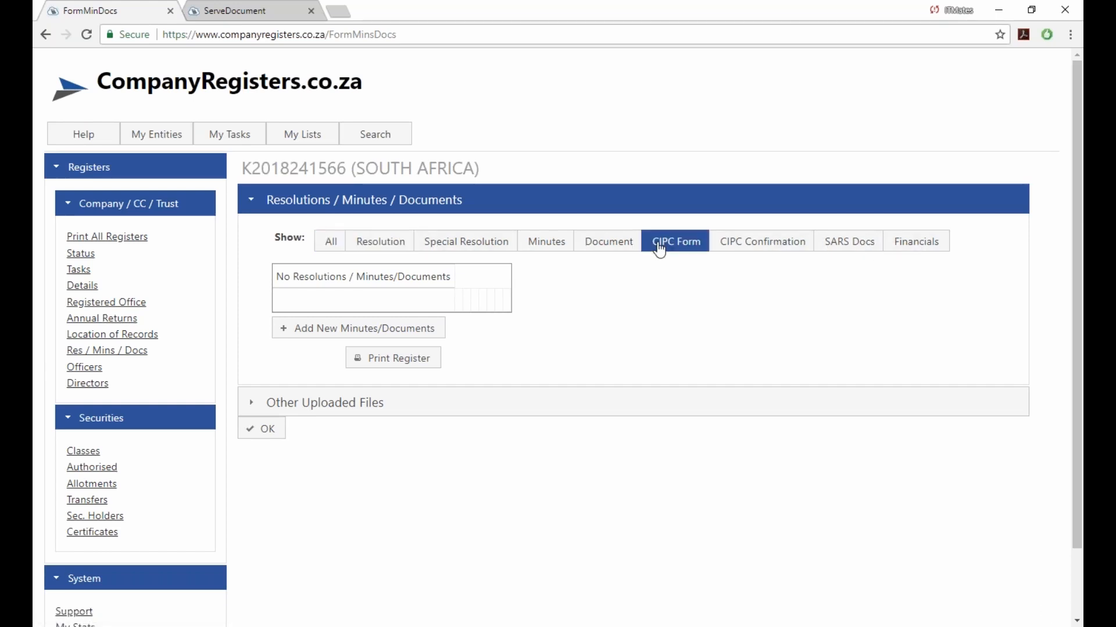
pyautogui.moveTo(163, 141)
pyautogui.click(162, 160)
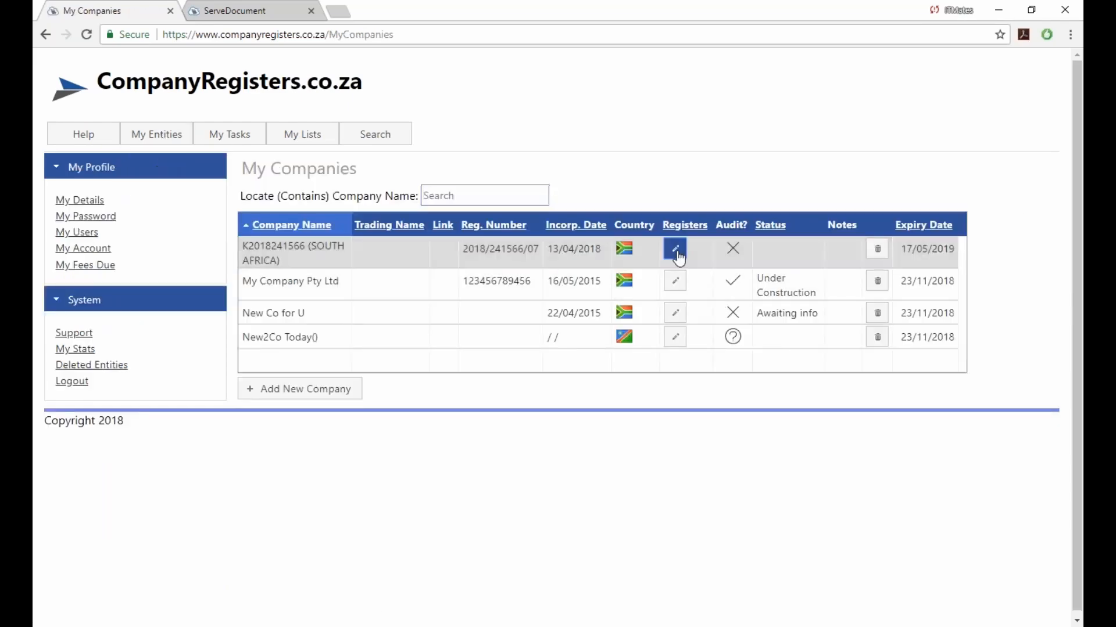
pyautogui.click(673, 247)
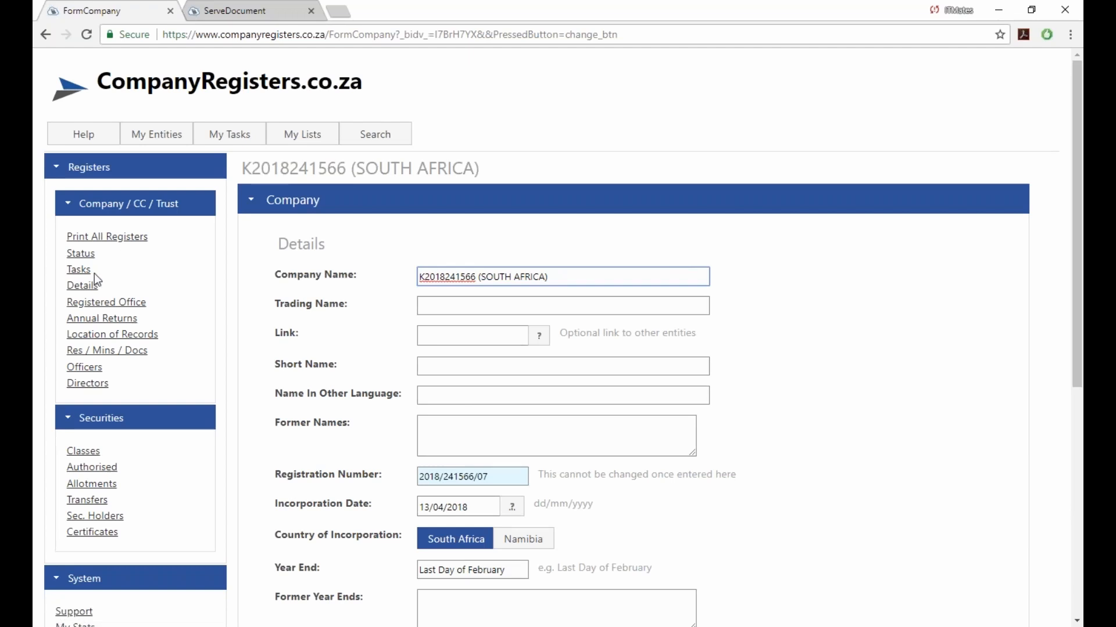
pyautogui.click(78, 352)
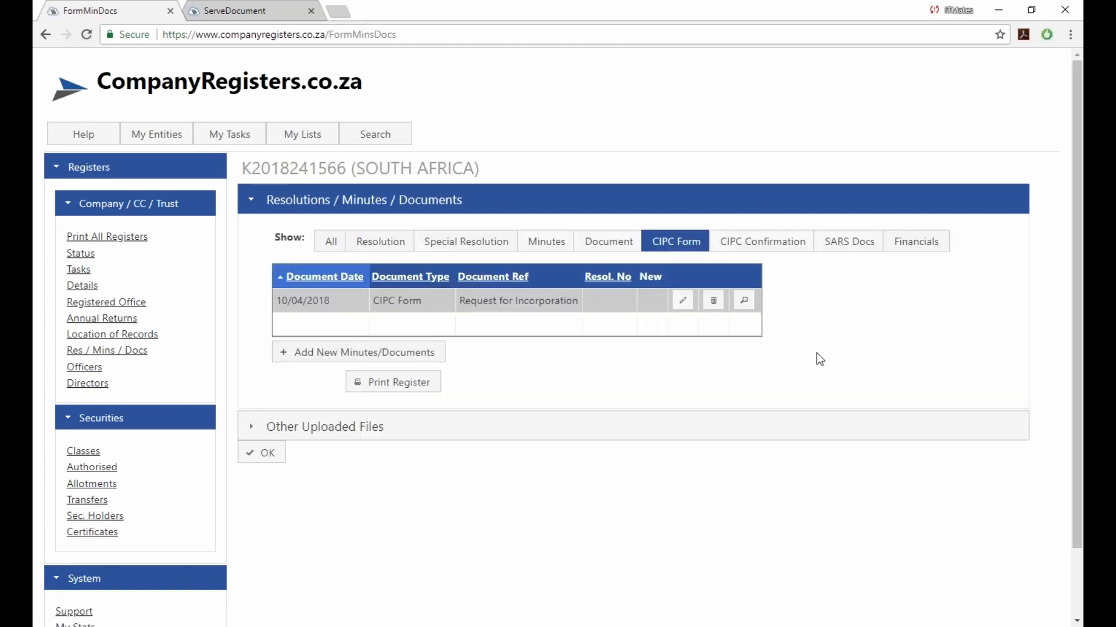
# Filter the company's documents by CIPC Confirmation, CIPC Form and SARS Docs, then show all documents again.
pyautogui.click(753, 244)
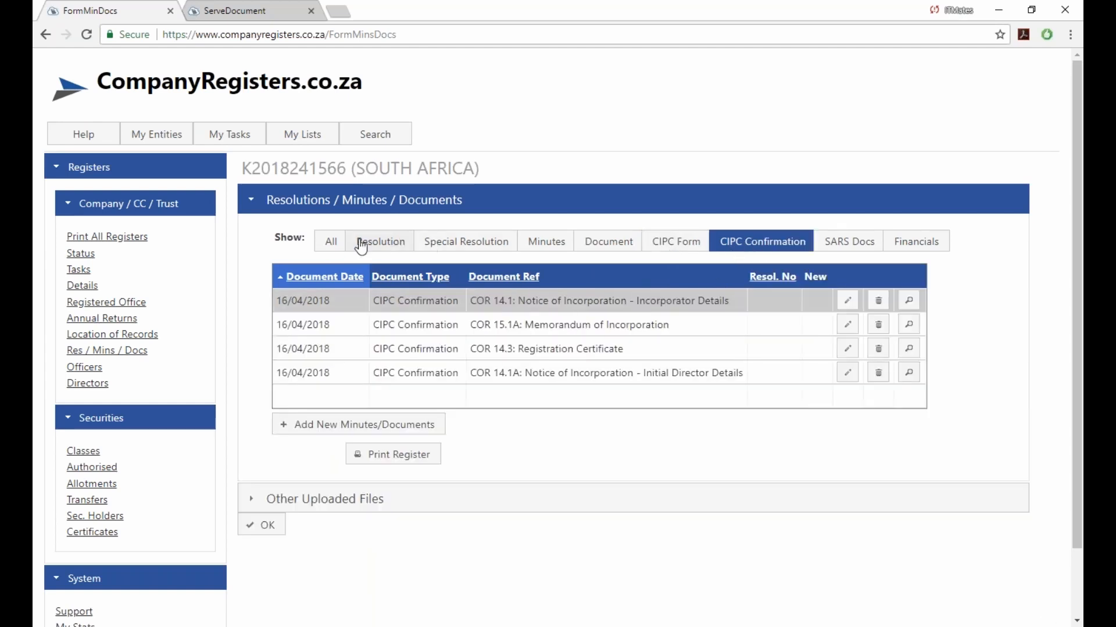
pyautogui.click(678, 243)
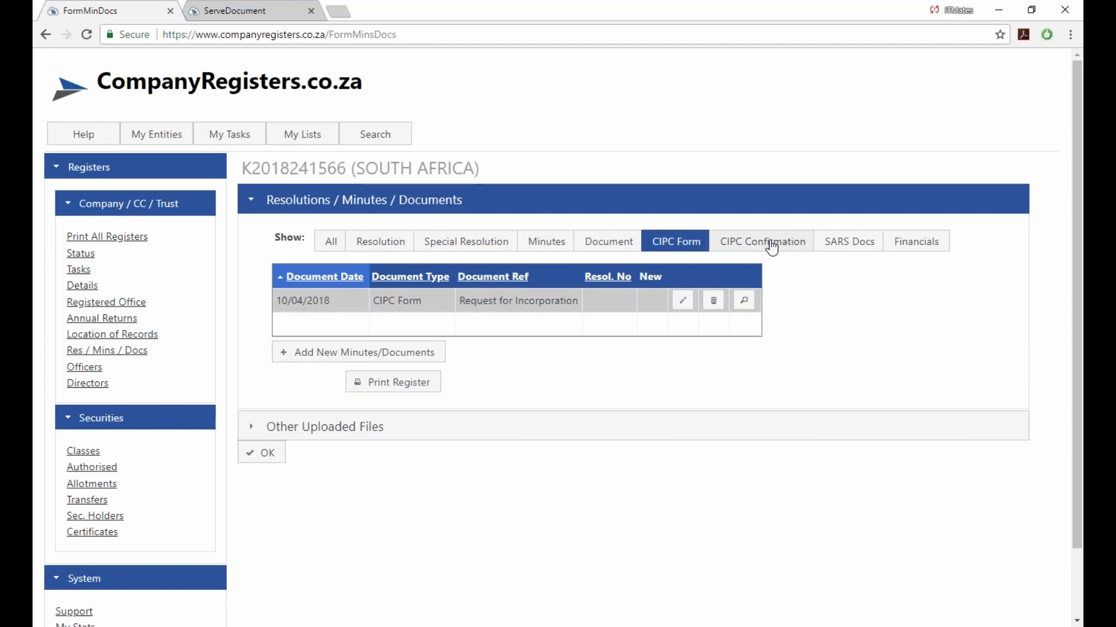
pyautogui.click(851, 242)
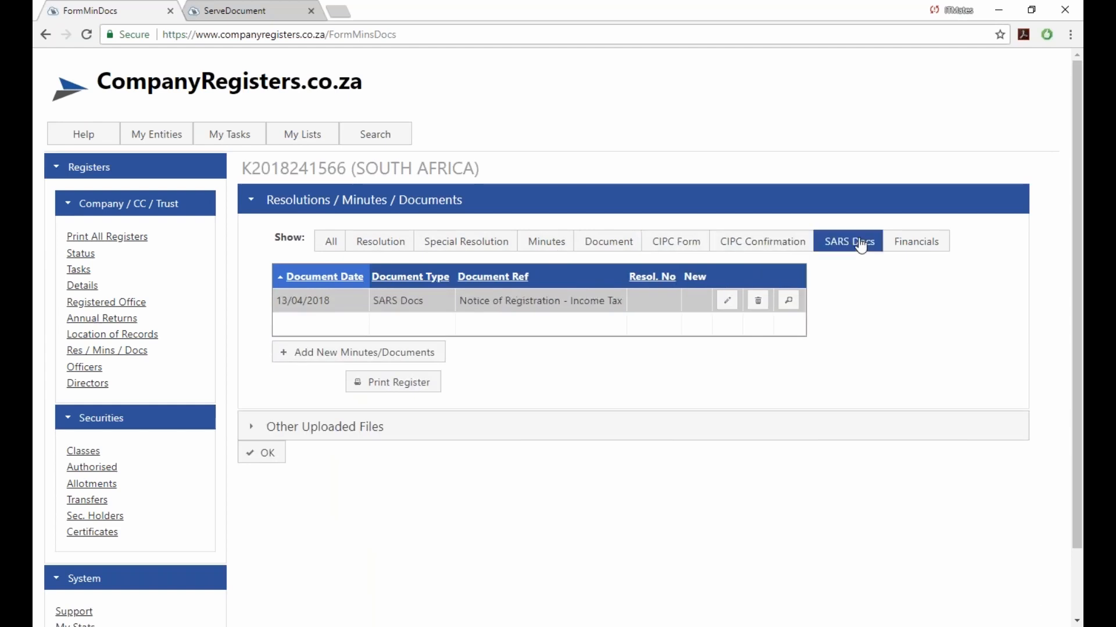
pyautogui.click(755, 244)
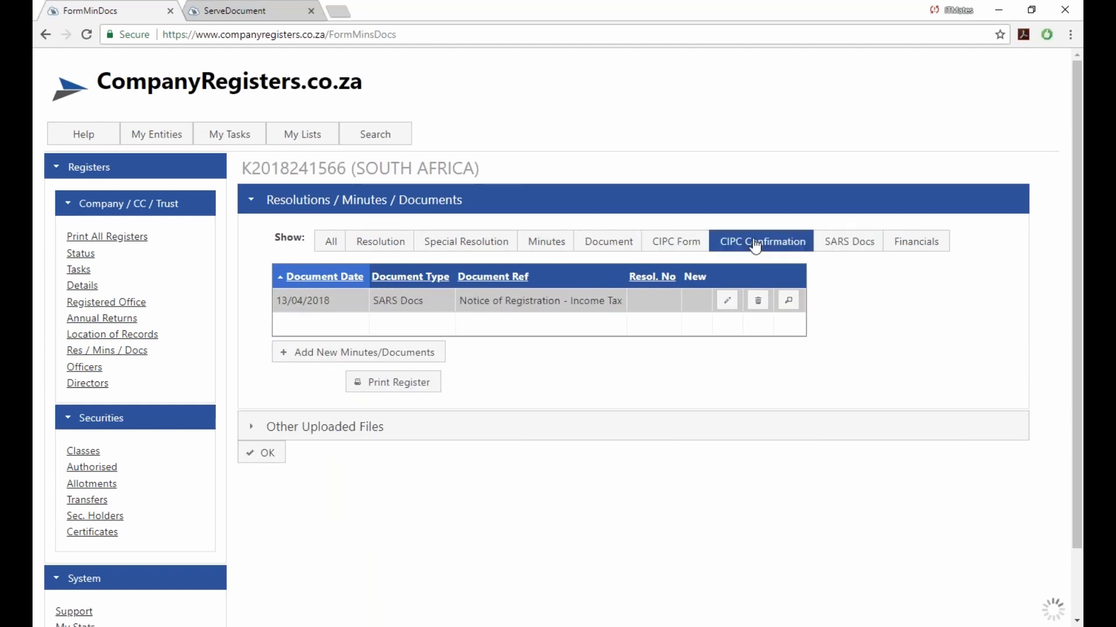
pyautogui.click(331, 246)
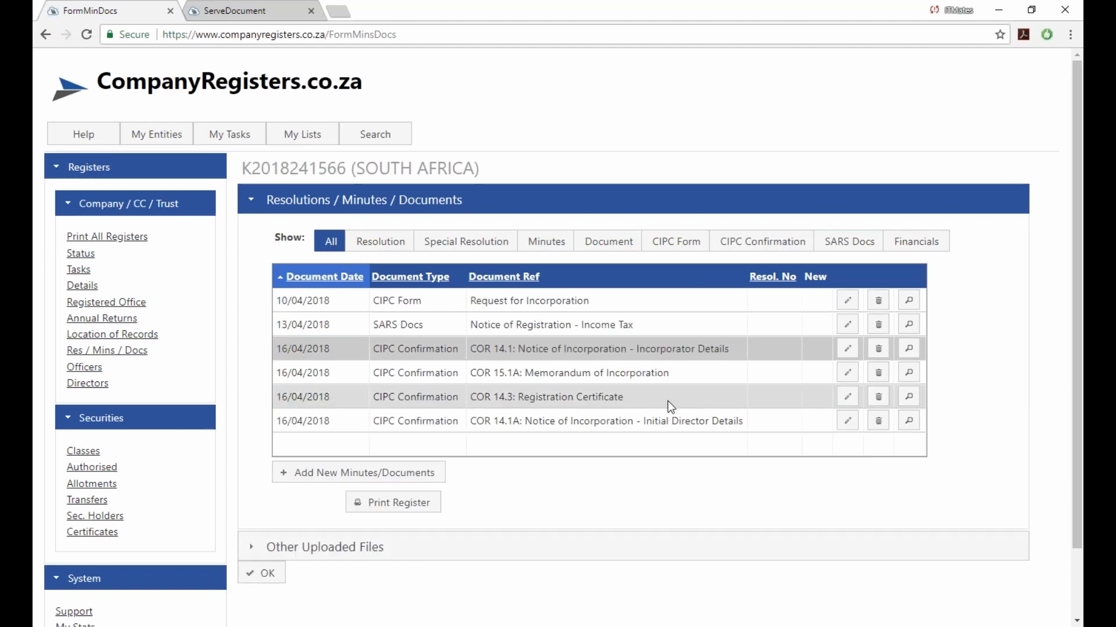
# Open the COR 14.3 Registration Certificate, close the surplus document tab, and return to the company's registers.
pyautogui.click(908, 398)
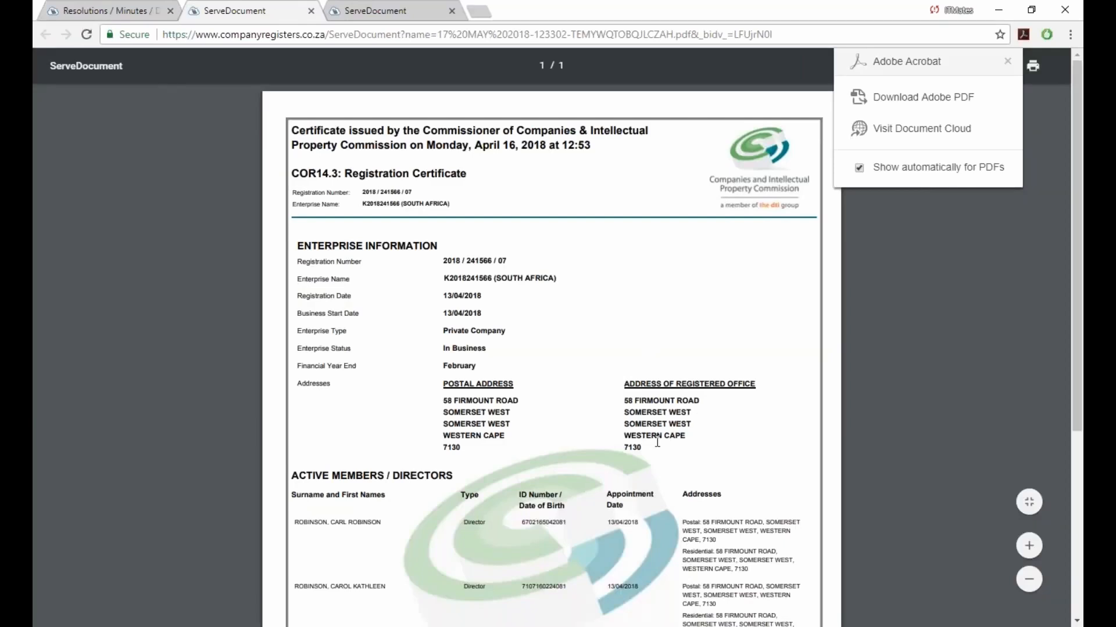
pyautogui.click(452, 11)
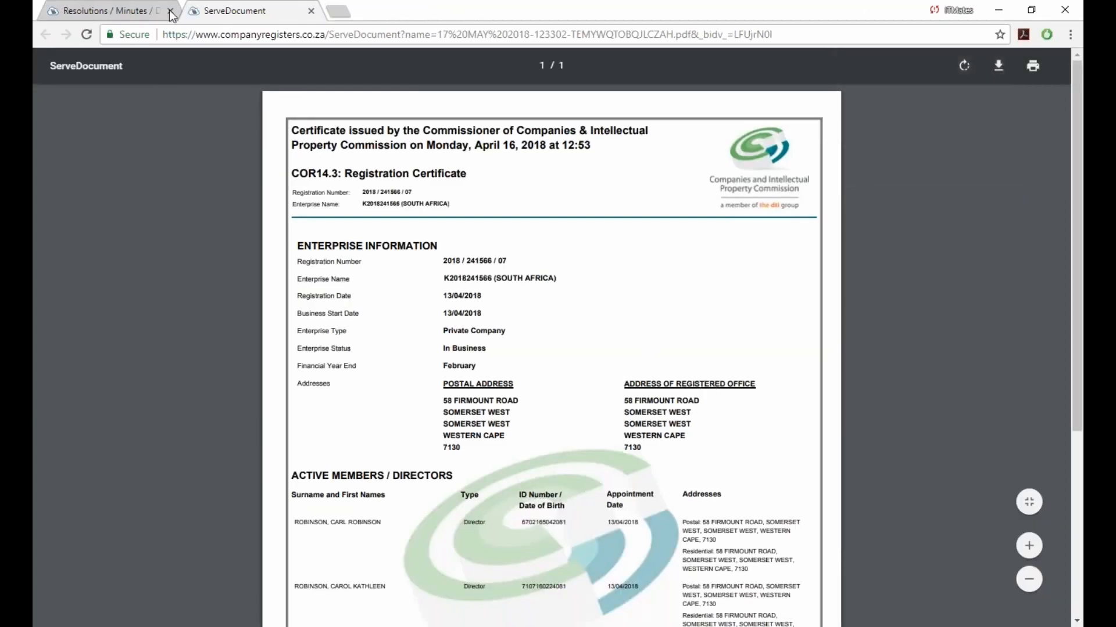
pyautogui.click(105, 10)
# Add a new registered office with both the Date of Change and the Effective Date set to 13/04/2018.
pyautogui.click(114, 307)
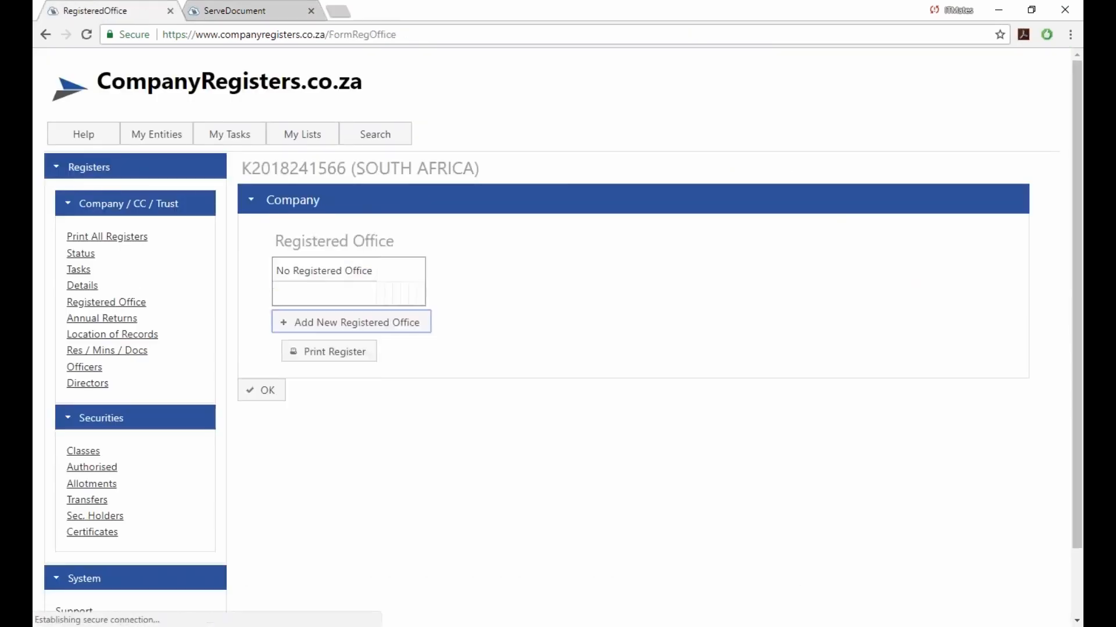
pyautogui.click(343, 324)
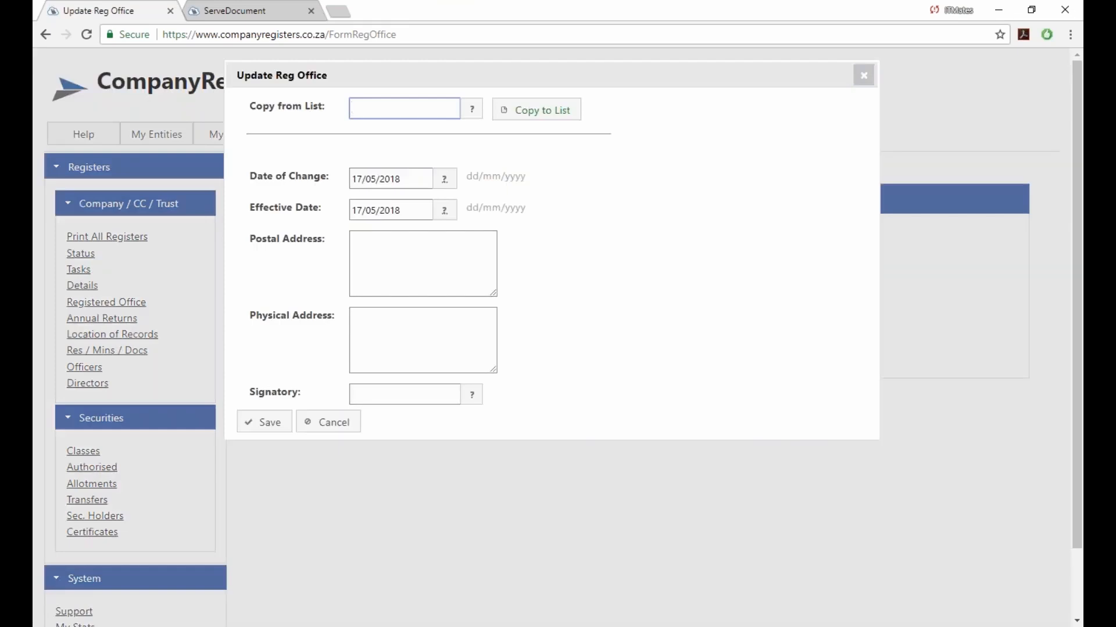
pyautogui.click(444, 179)
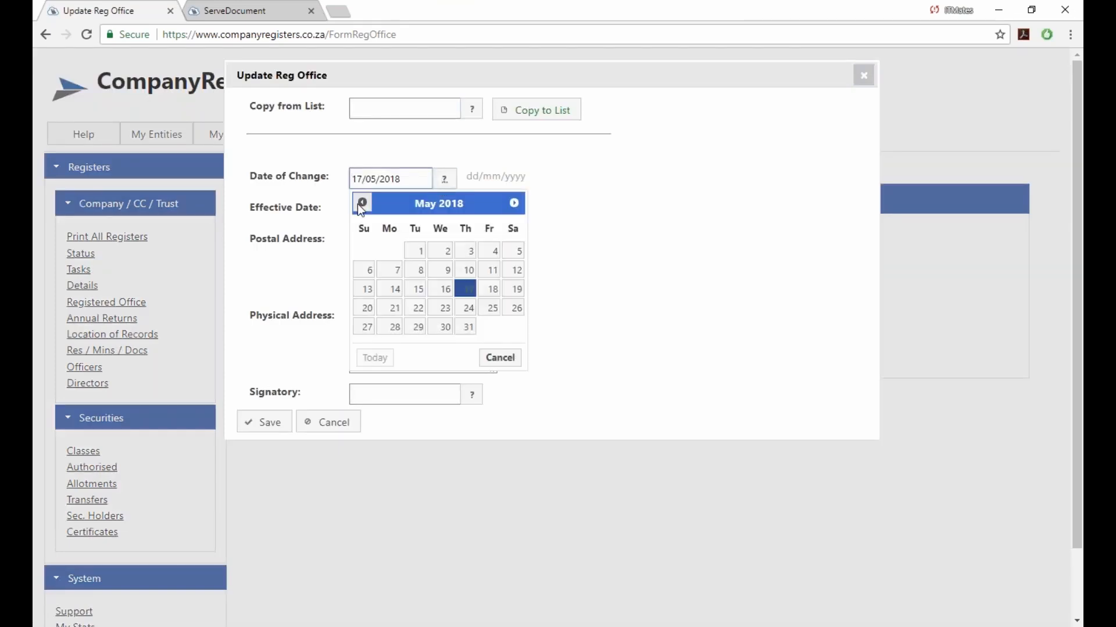
pyautogui.click(360, 204)
pyautogui.click(492, 270)
pyautogui.click(444, 210)
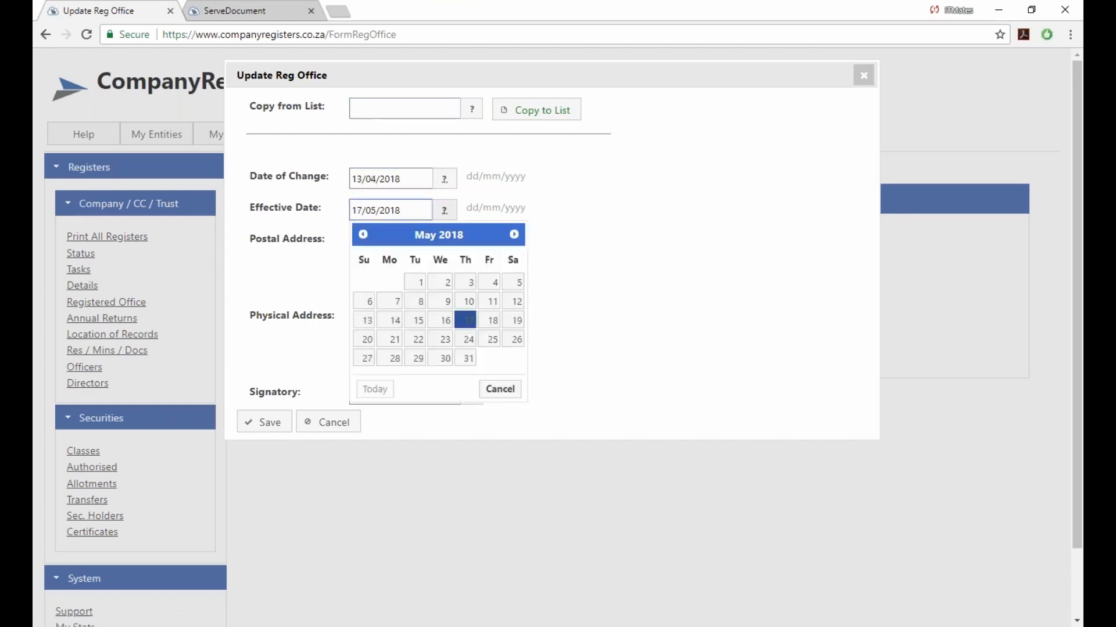
pyautogui.click(362, 235)
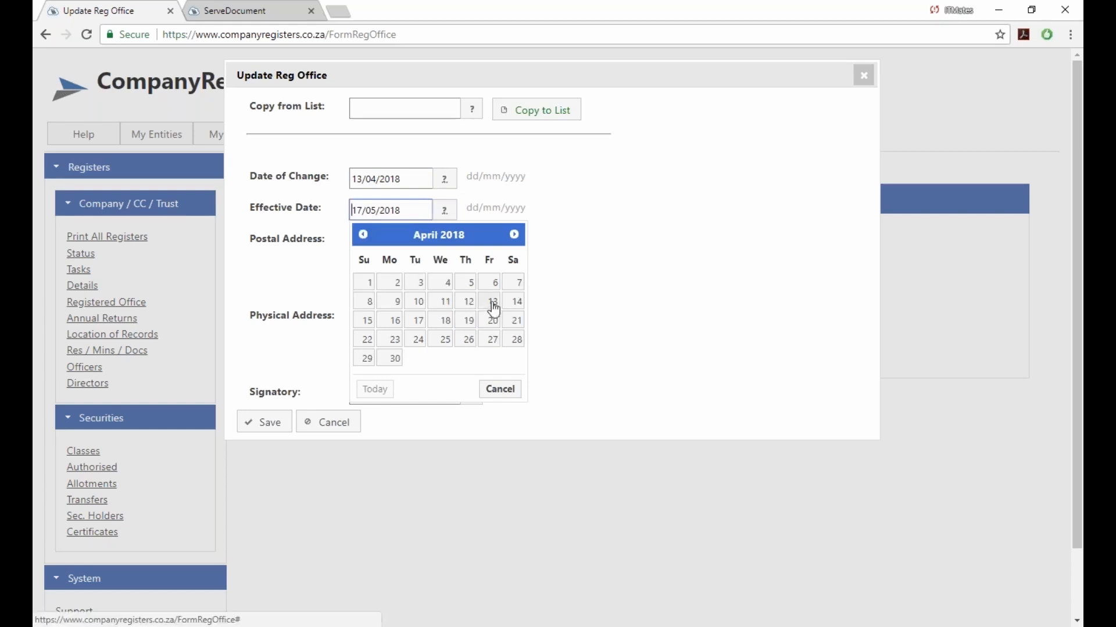
pyautogui.click(492, 302)
# Copy the postal address from the registration certificate into Postal Address and delete the repeated town line.
pyautogui.click(418, 243)
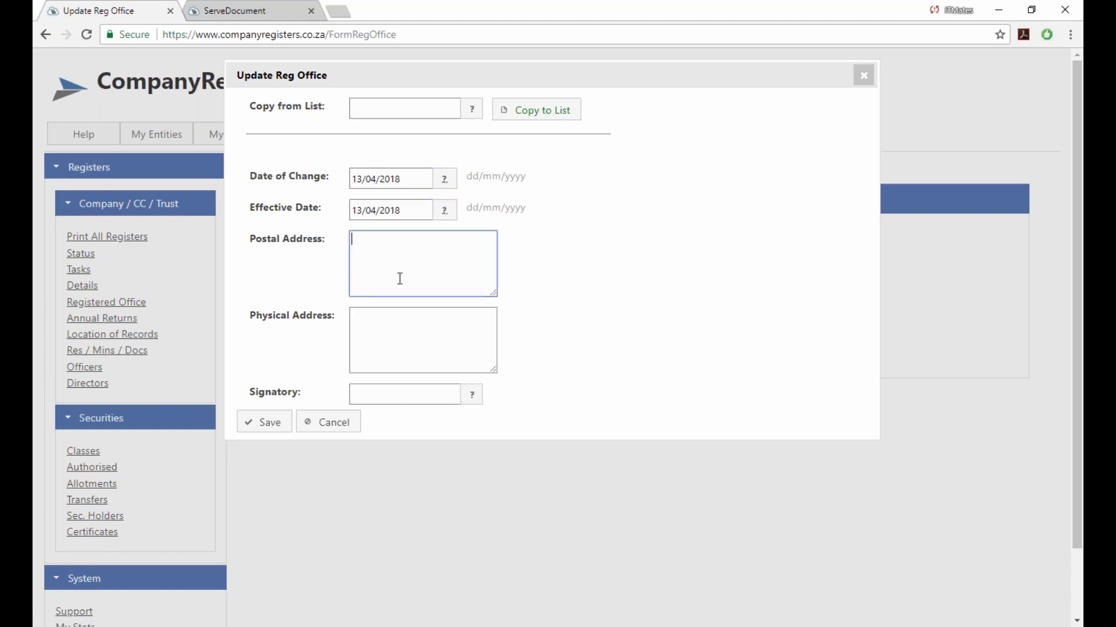
pyautogui.click(253, 13)
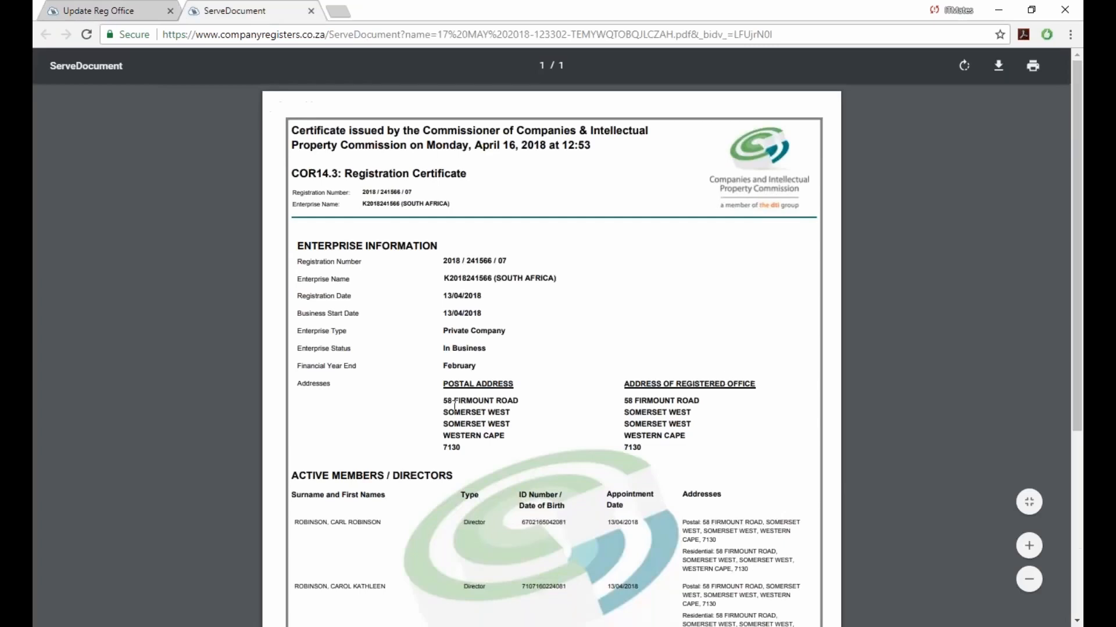
pyautogui.moveTo(443, 400); pyautogui.dragTo(471, 441)
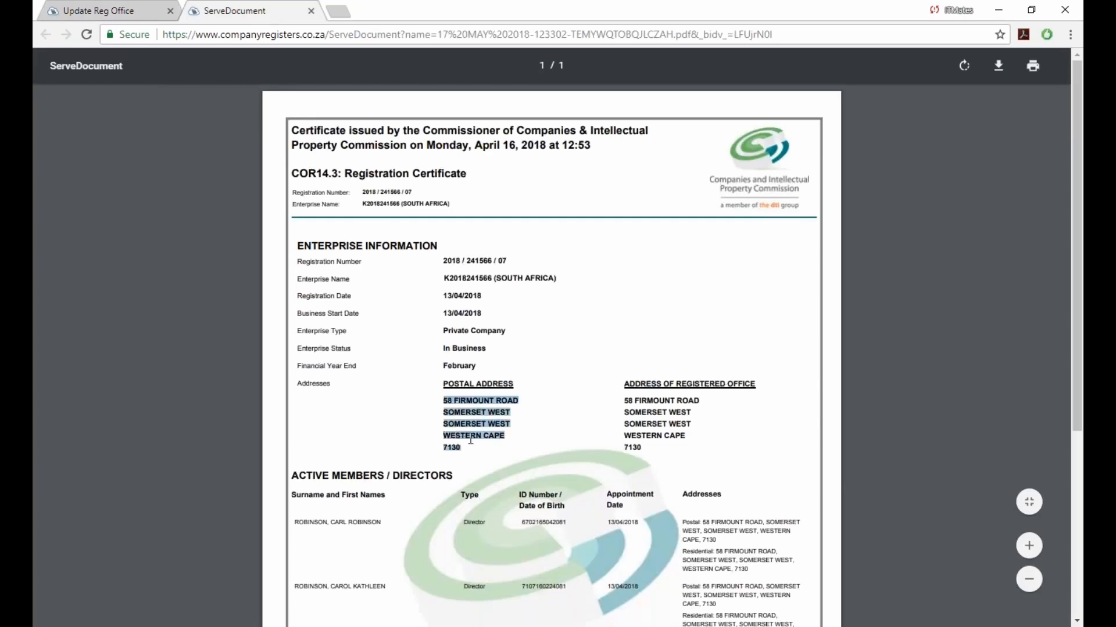
pyautogui.rightClick(471, 440)
pyautogui.click(508, 448)
pyautogui.click(150, 16)
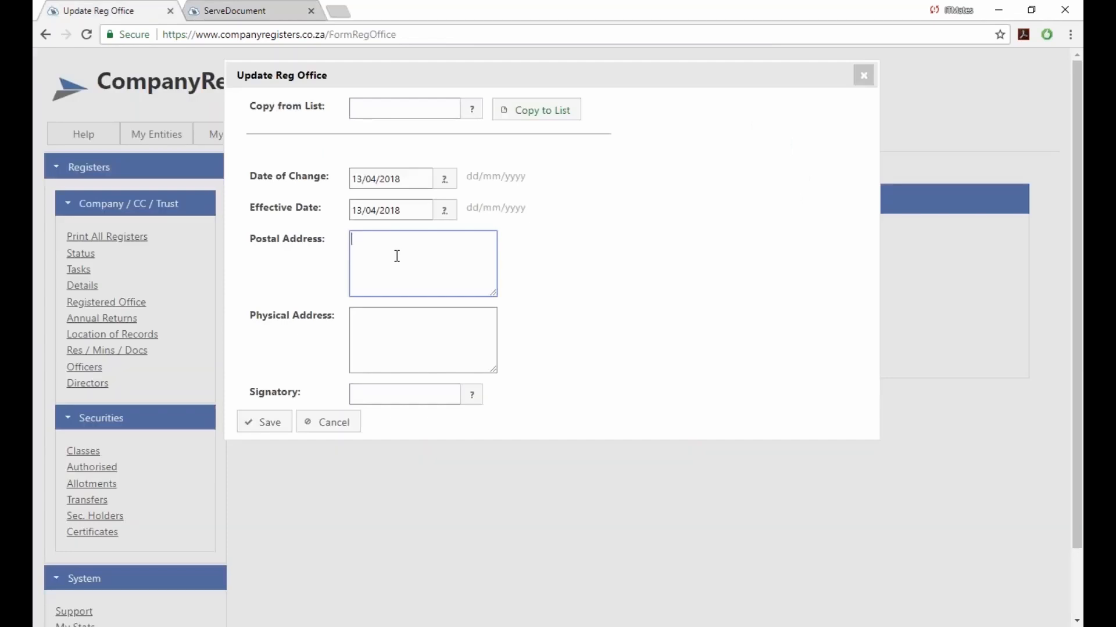
pyautogui.hotkey('ctrl', 'v')
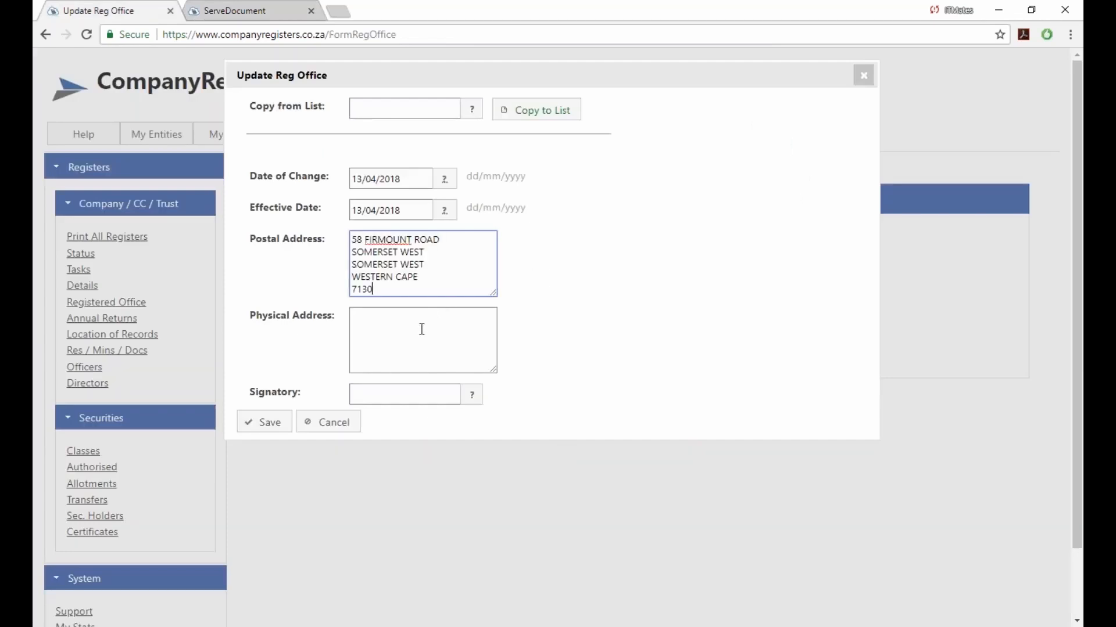
pyautogui.moveTo(426, 265); pyautogui.dragTo(341, 269)
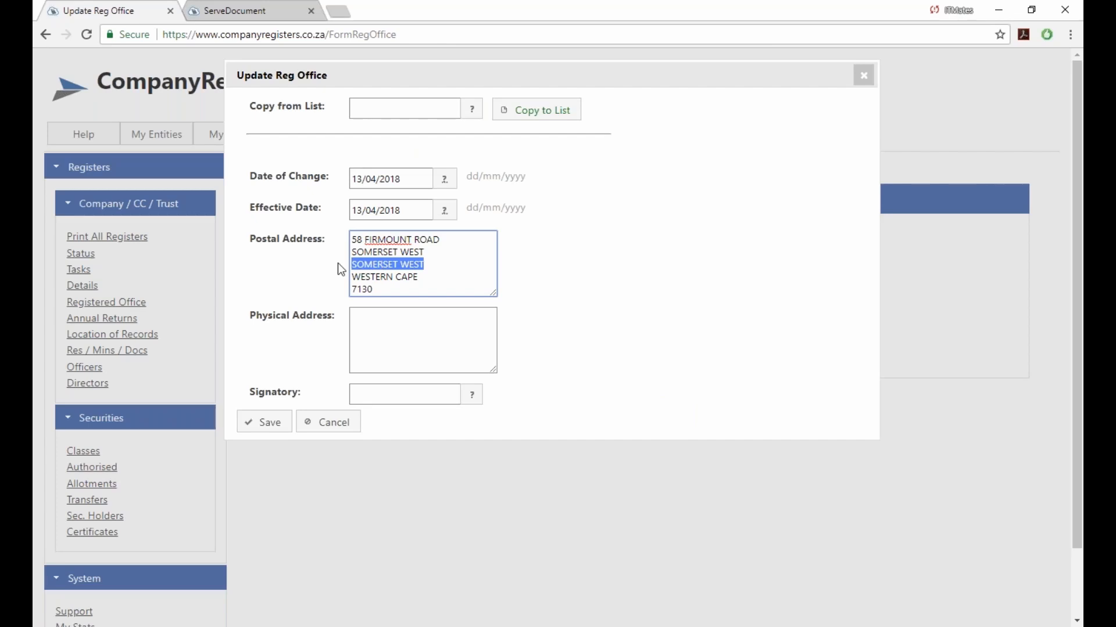
pyautogui.press('BackSpace')
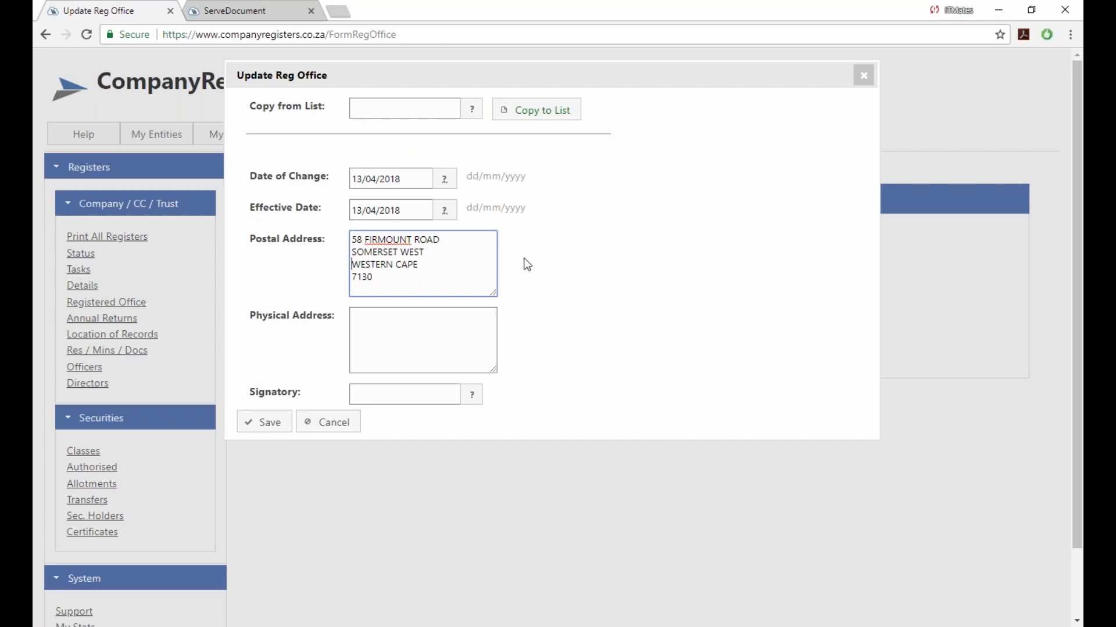
# Copy the certificate's registered office address into Physical Address, delete the repeated town line, and save the registered office.
pyautogui.click(377, 316)
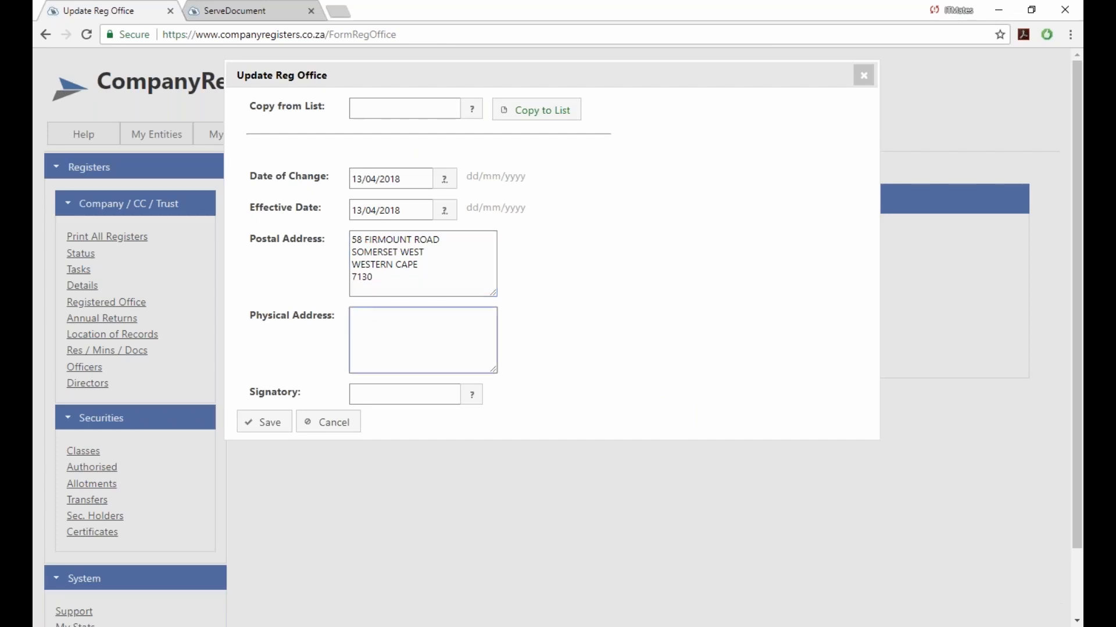
pyautogui.click(289, 12)
pyautogui.moveTo(653, 445); pyautogui.dragTo(651, 403)
pyautogui.rightClick(651, 402)
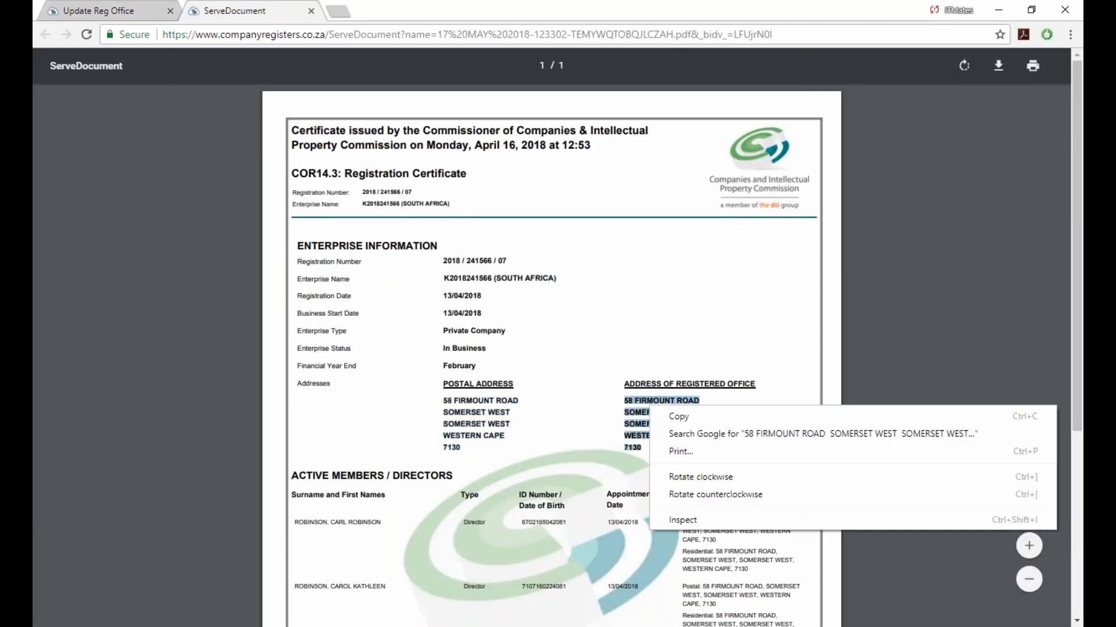
pyautogui.click(668, 413)
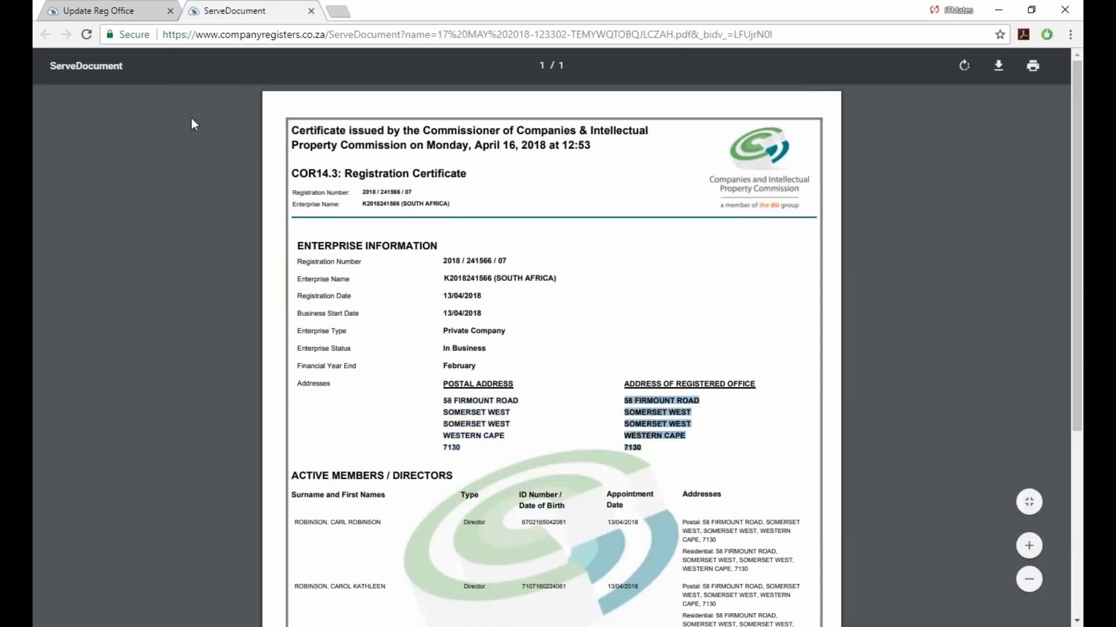
pyautogui.click(152, 11)
pyautogui.rightClick(385, 336)
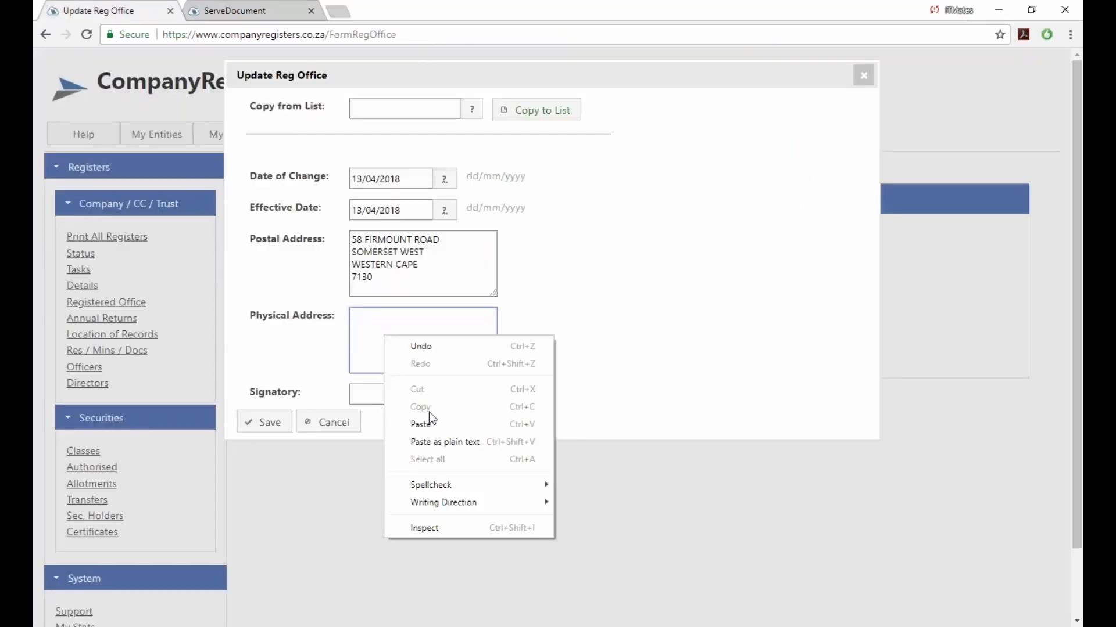
pyautogui.click(427, 421)
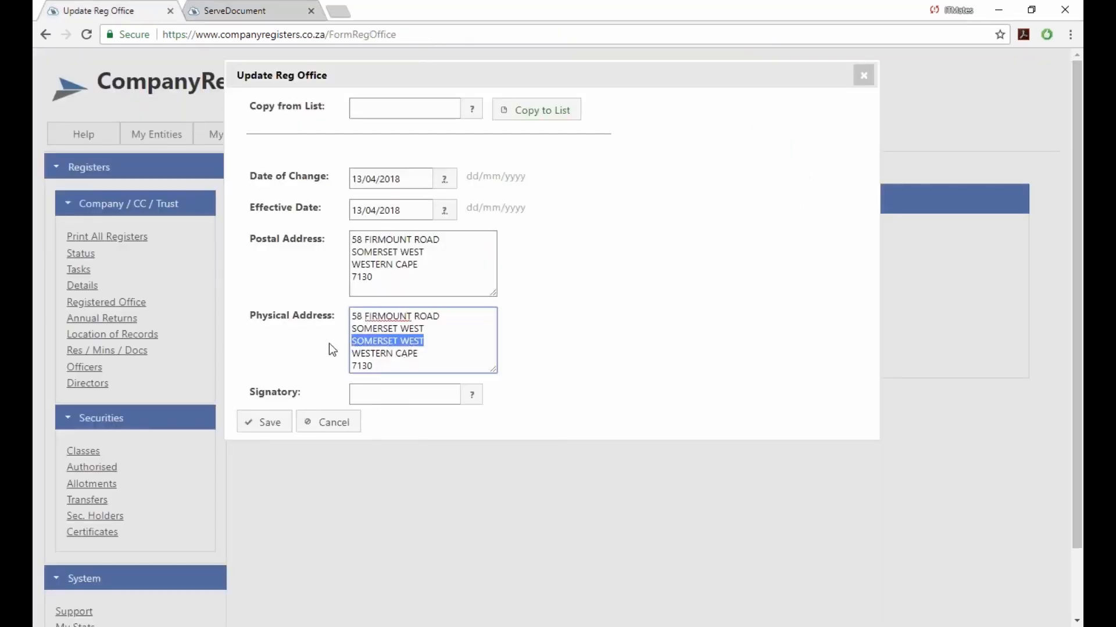
pyautogui.press('BackSpace')
pyautogui.press('BackSpace')
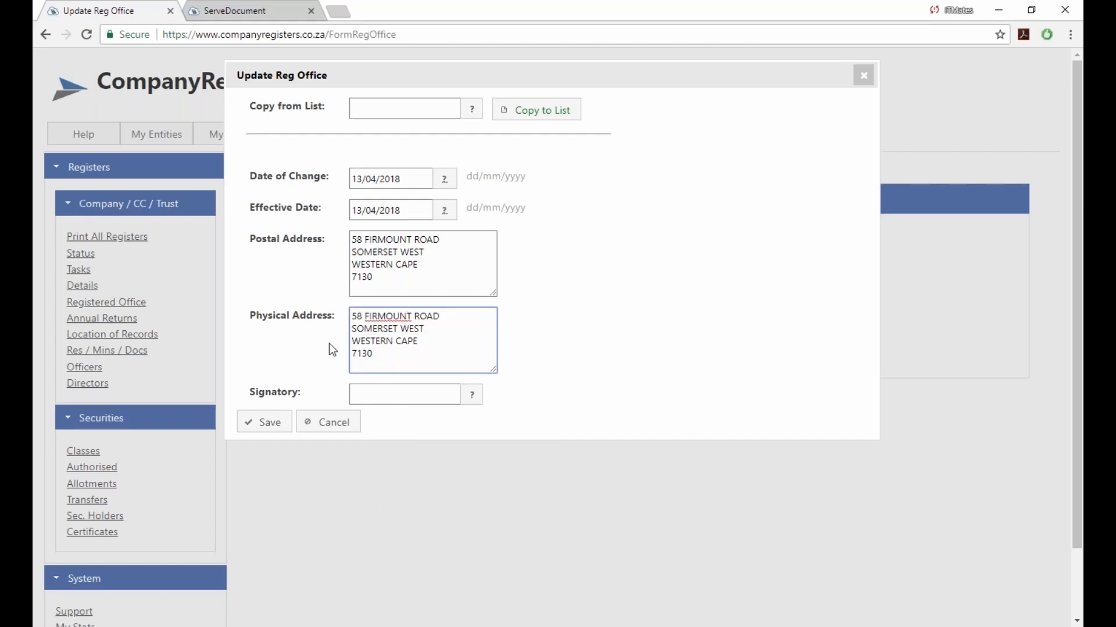
pyautogui.click(273, 426)
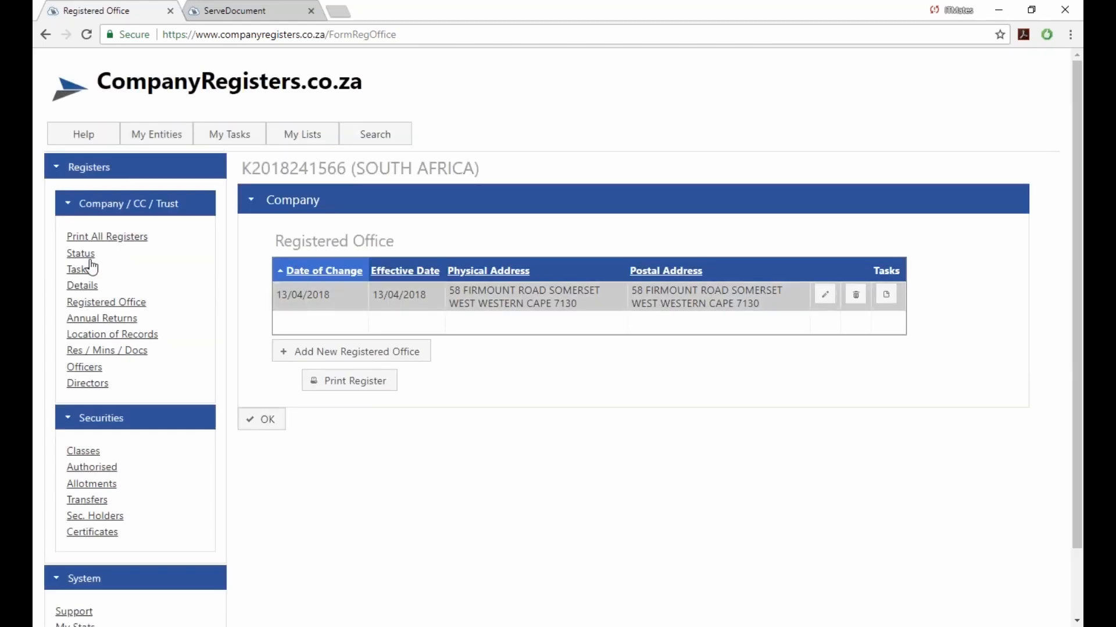
# Open the minutes of the Inaugural Meeting task and check the registered office and postal addresses in them.
pyautogui.click(73, 270)
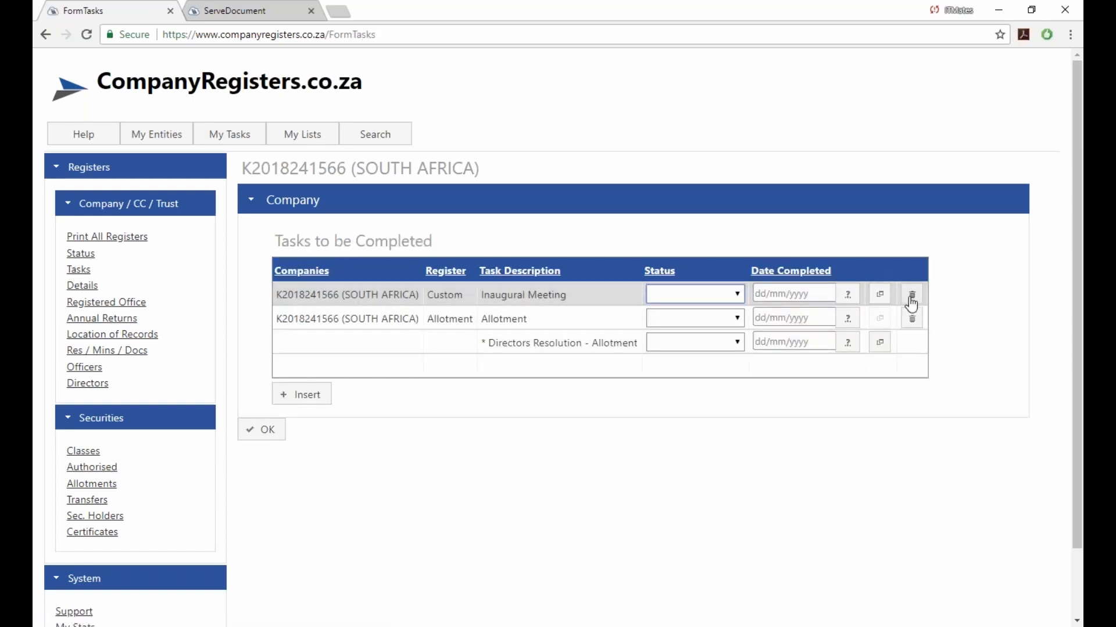
pyautogui.click(881, 295)
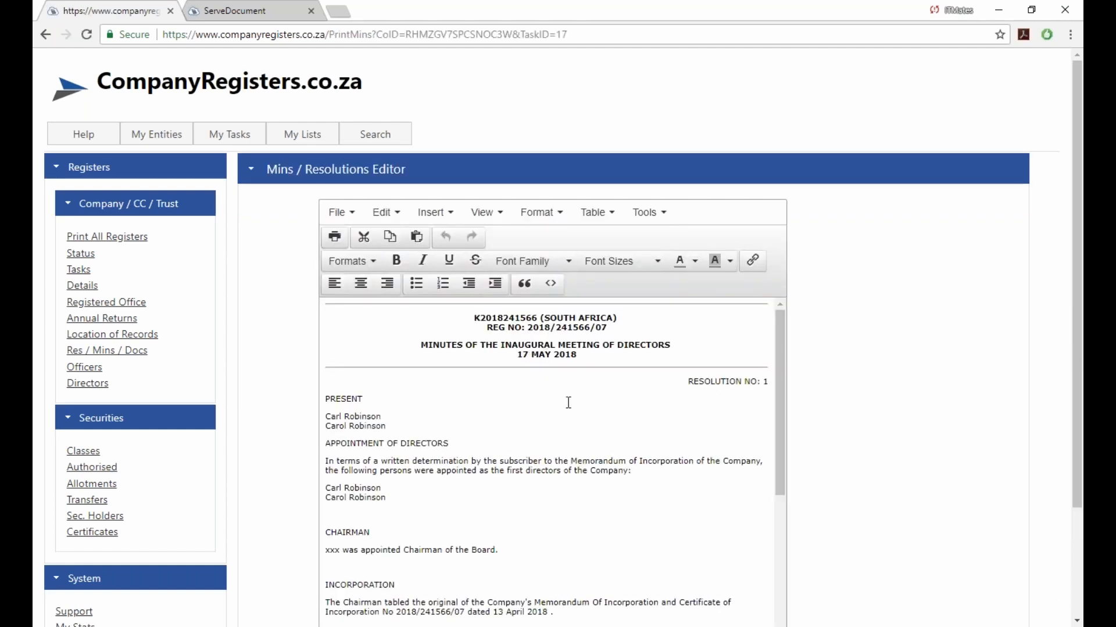
pyautogui.scroll(-3, 568, 402)
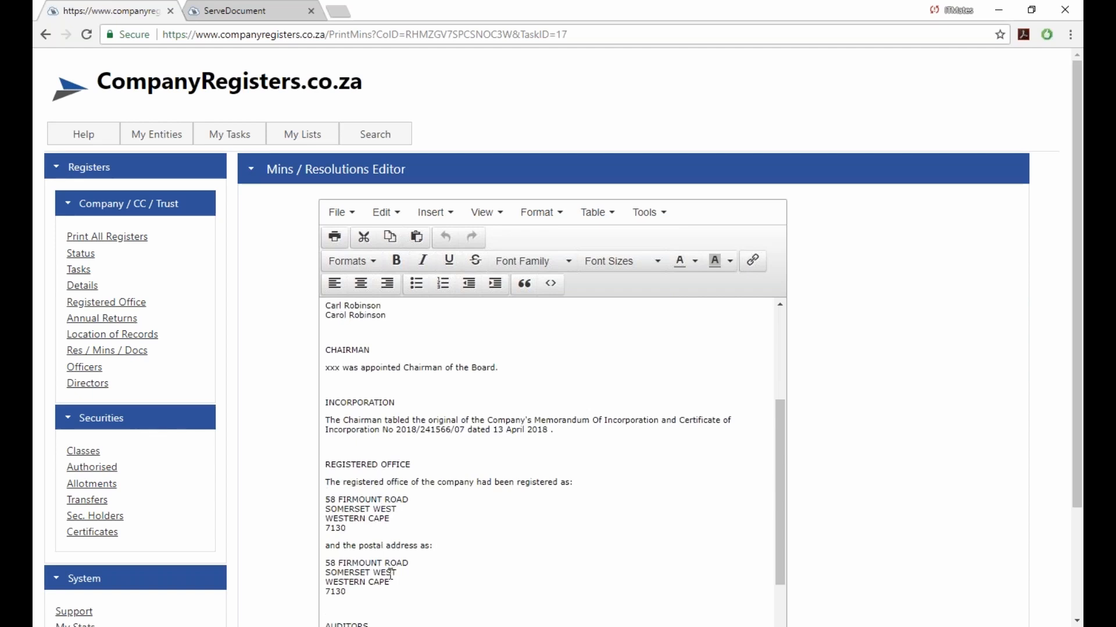
# Change the meeting date in the heading of the inaugural meeting minutes to 16 APRIL 2018.
pyautogui.scroll(3, 557, 517)
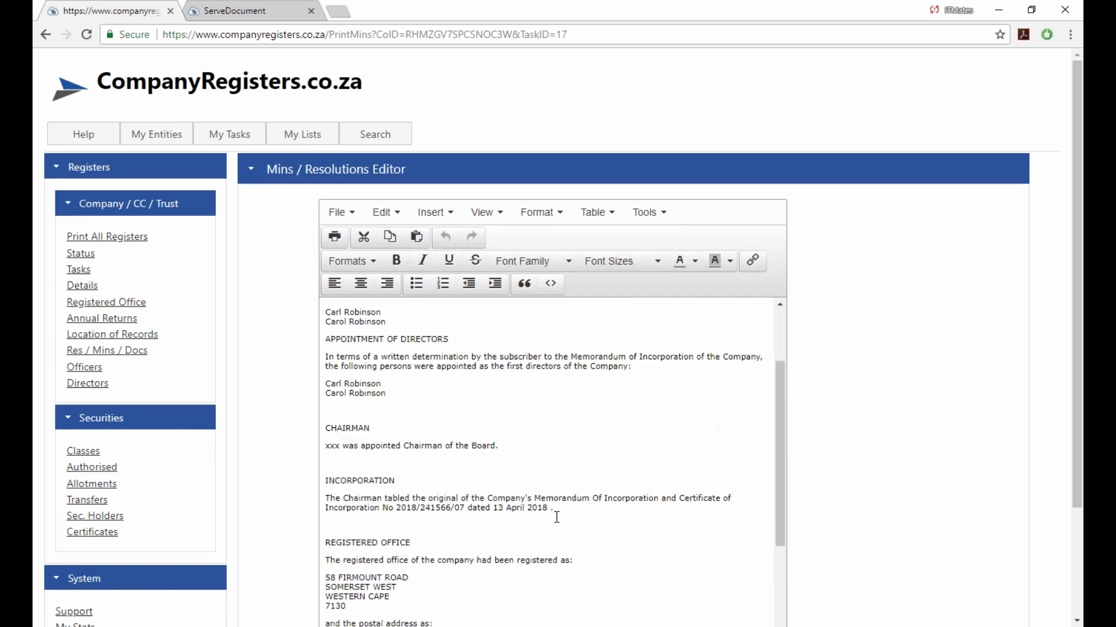
pyautogui.moveTo(517, 355); pyautogui.dragTo(552, 355)
pyautogui.write('16 APRIL 2018')
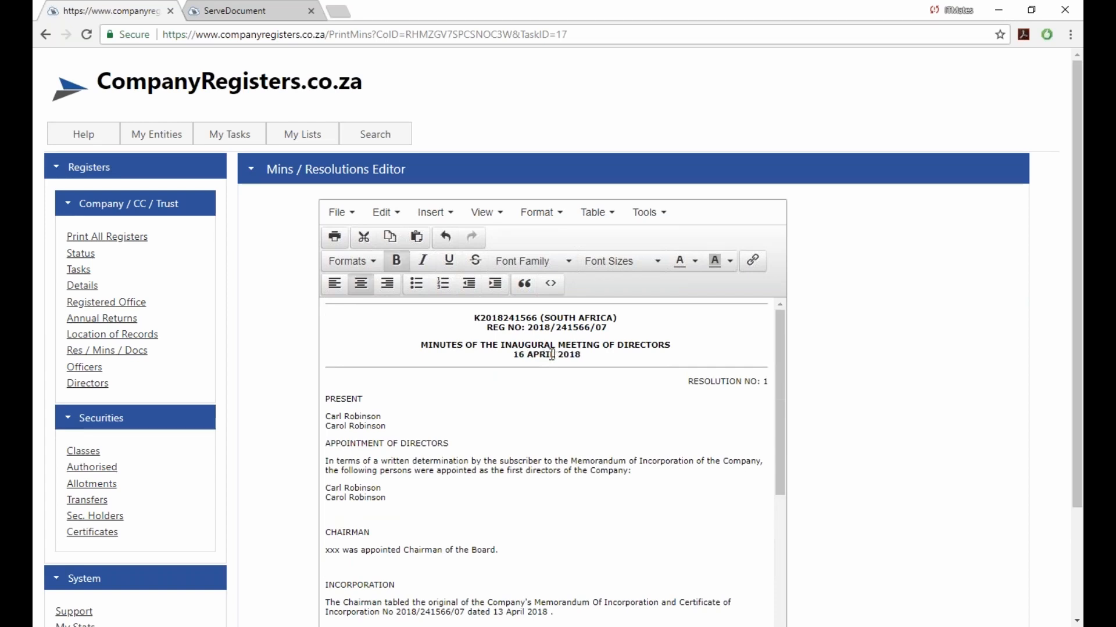
# Preview the inaugural meeting minutes for printing, view the available print destinations, and cancel the printout.
pyautogui.click(335, 238)
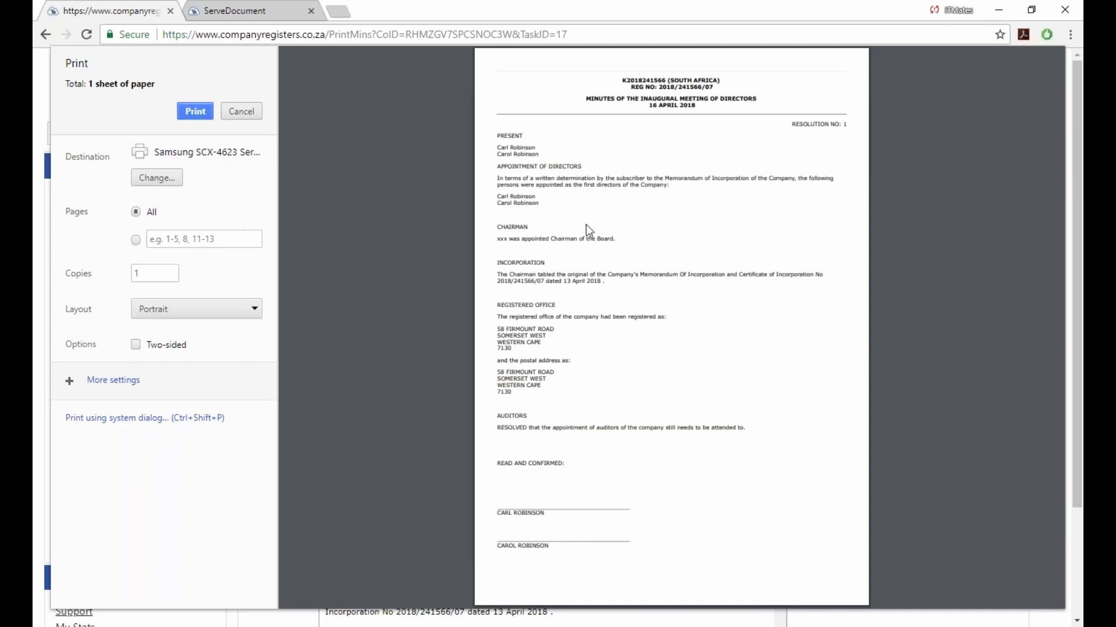
pyautogui.click(165, 180)
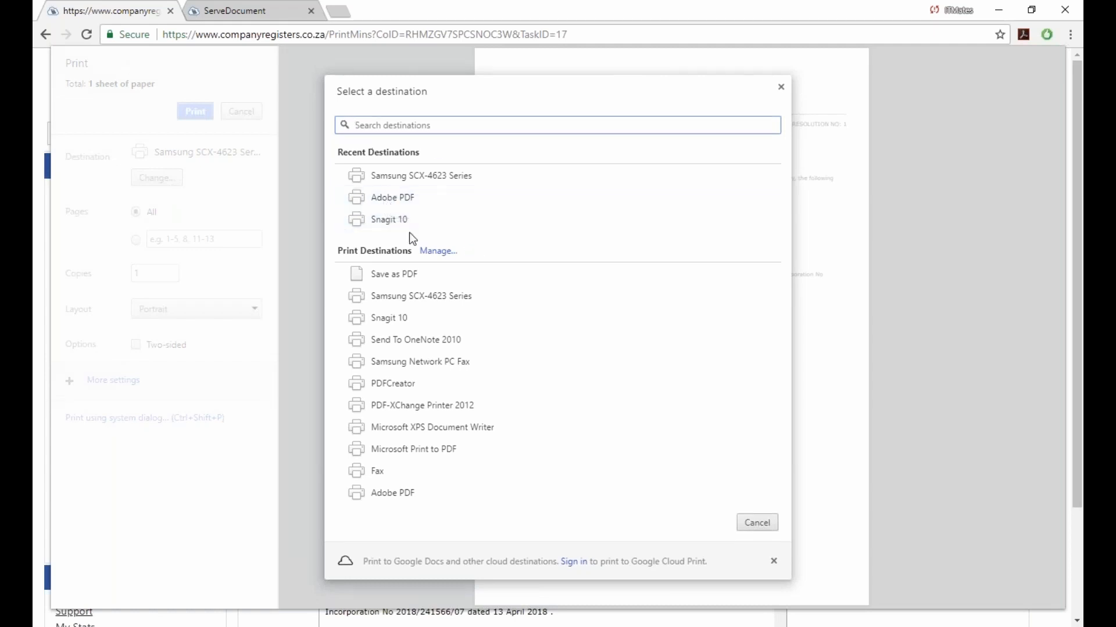
pyautogui.click(760, 525)
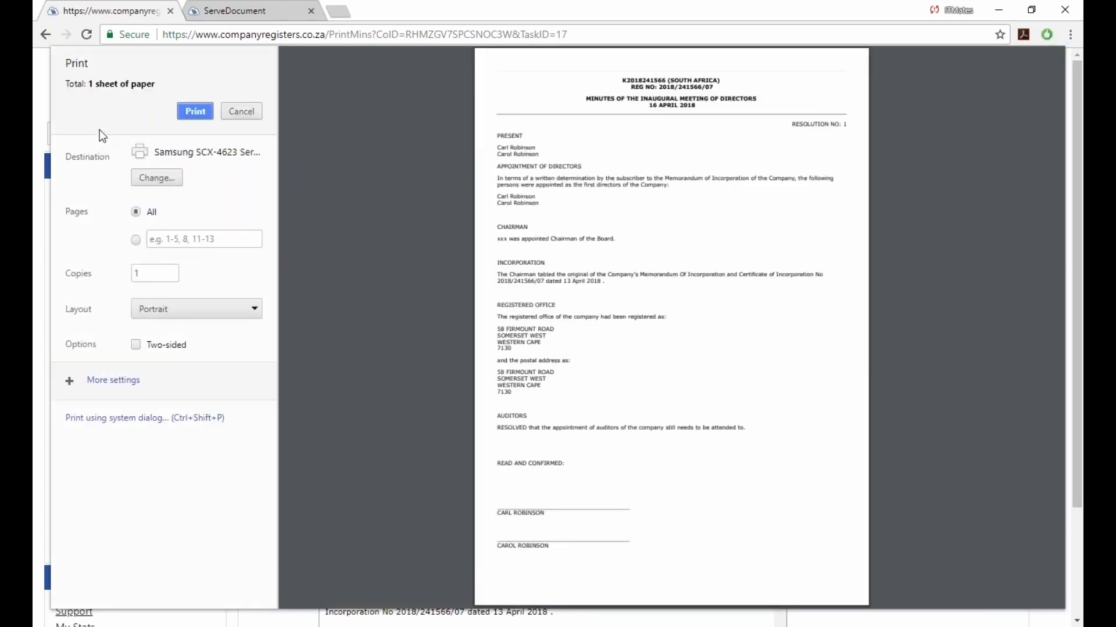
pyautogui.click(248, 110)
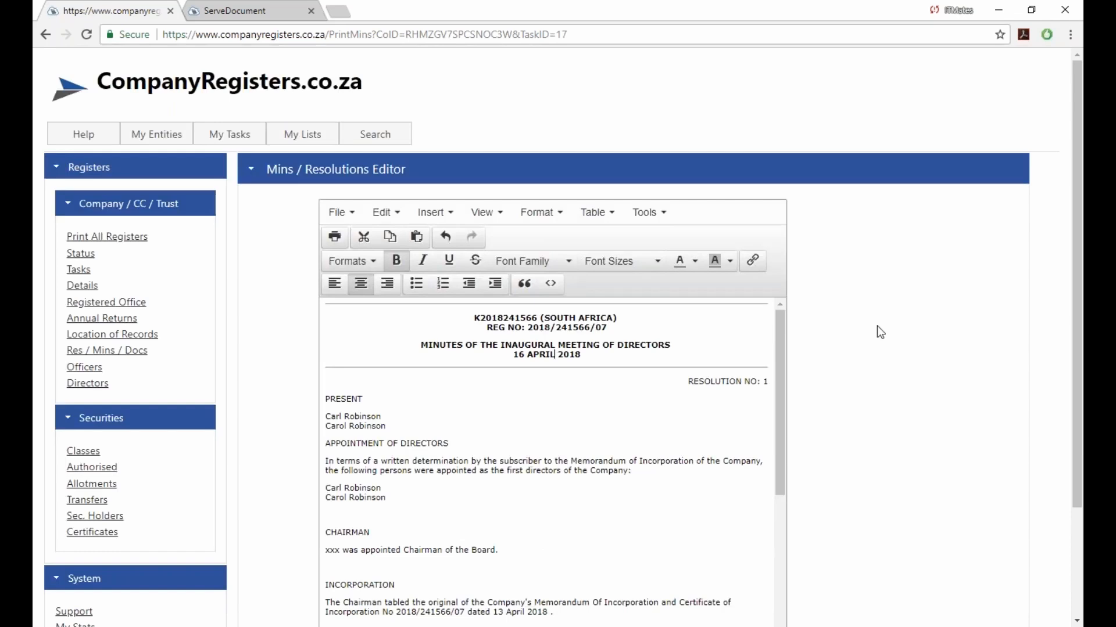
# Print the inaugural meeting minutes with Adobe PDF as the destination.
pyautogui.scroll(-2, 877, 326)
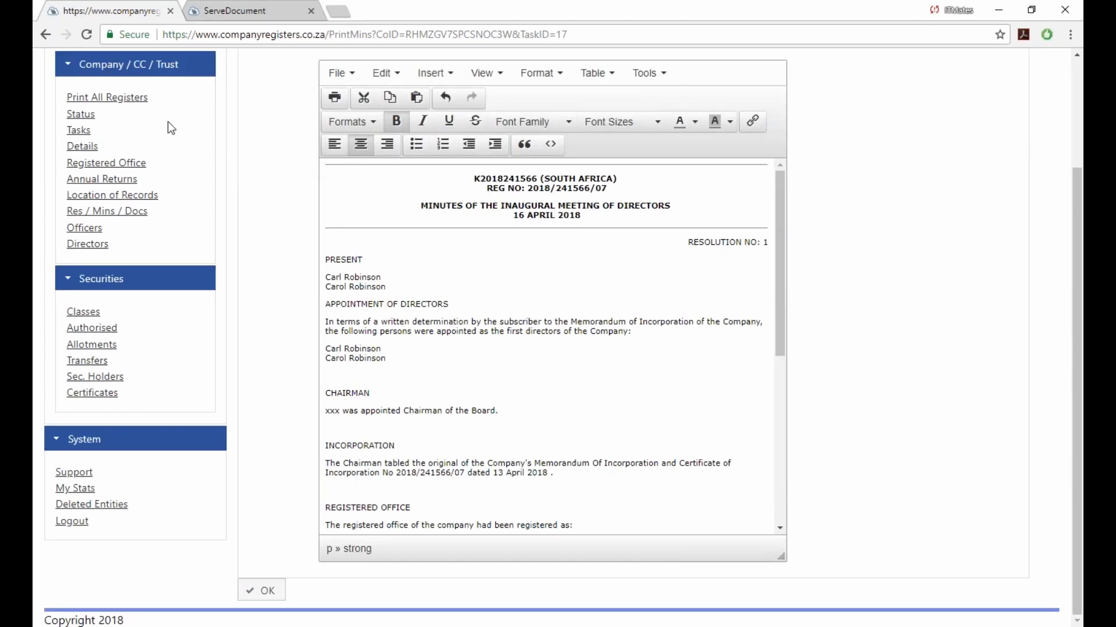
pyautogui.click(335, 98)
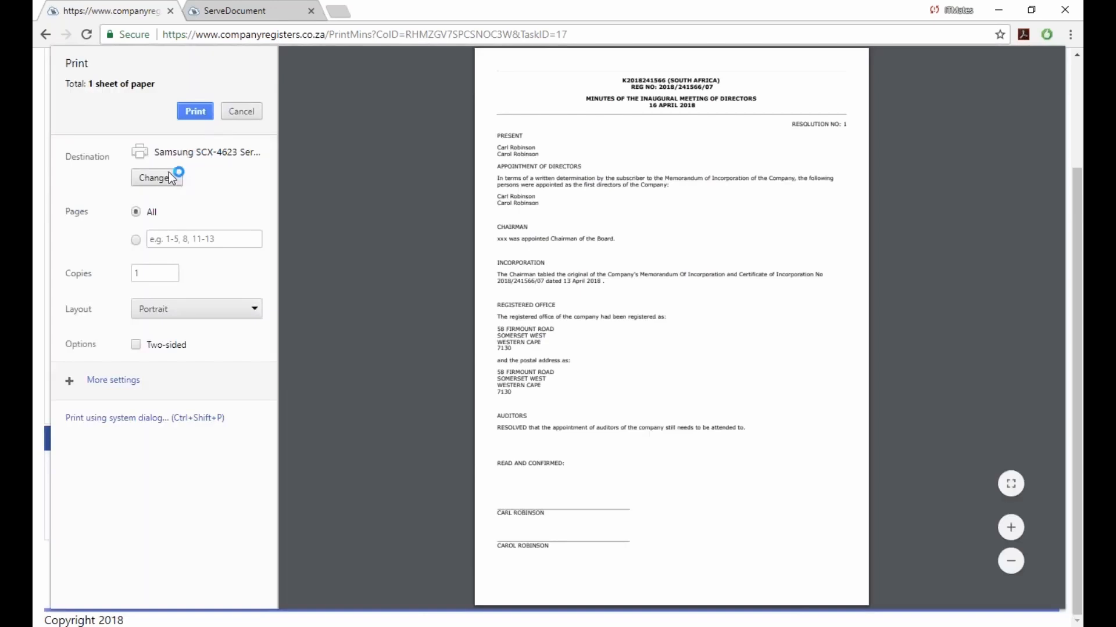
pyautogui.click(160, 179)
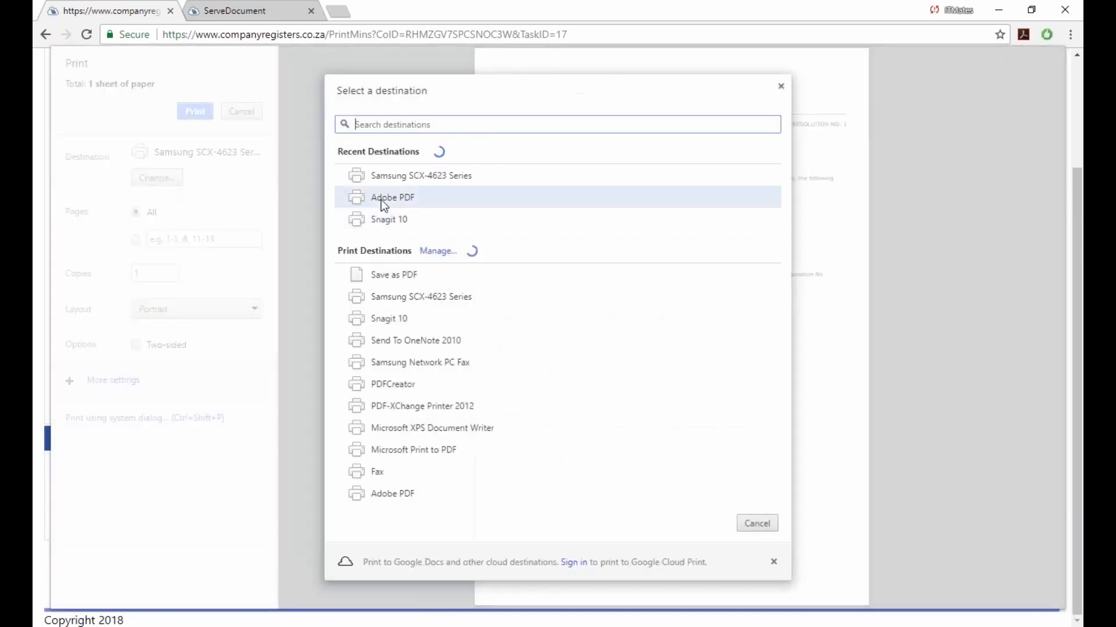
pyautogui.click(382, 200)
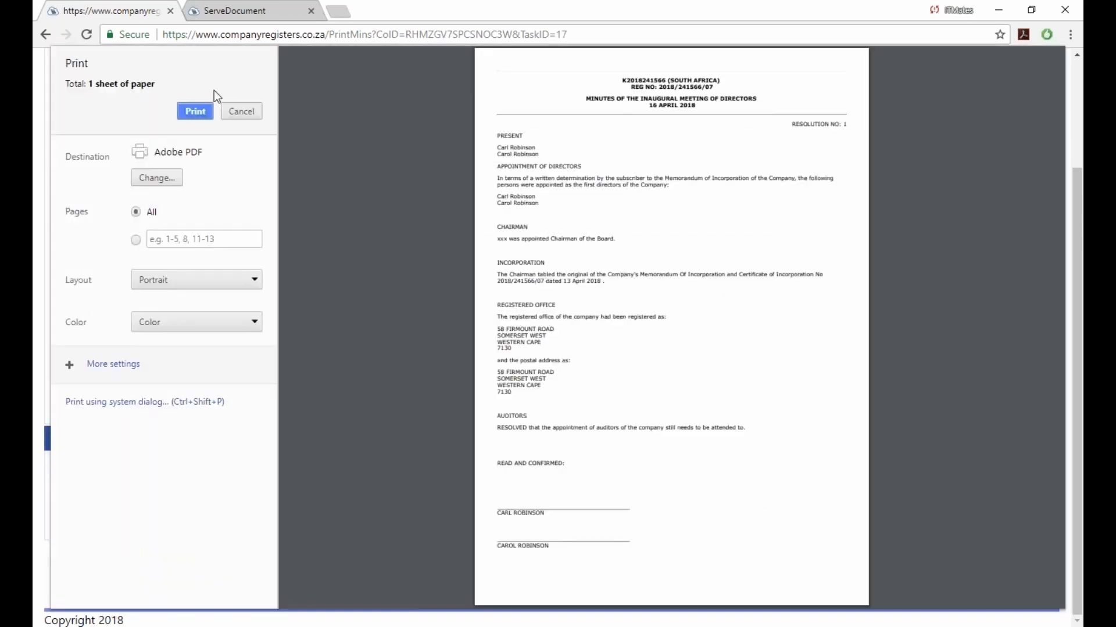
pyautogui.click(195, 112)
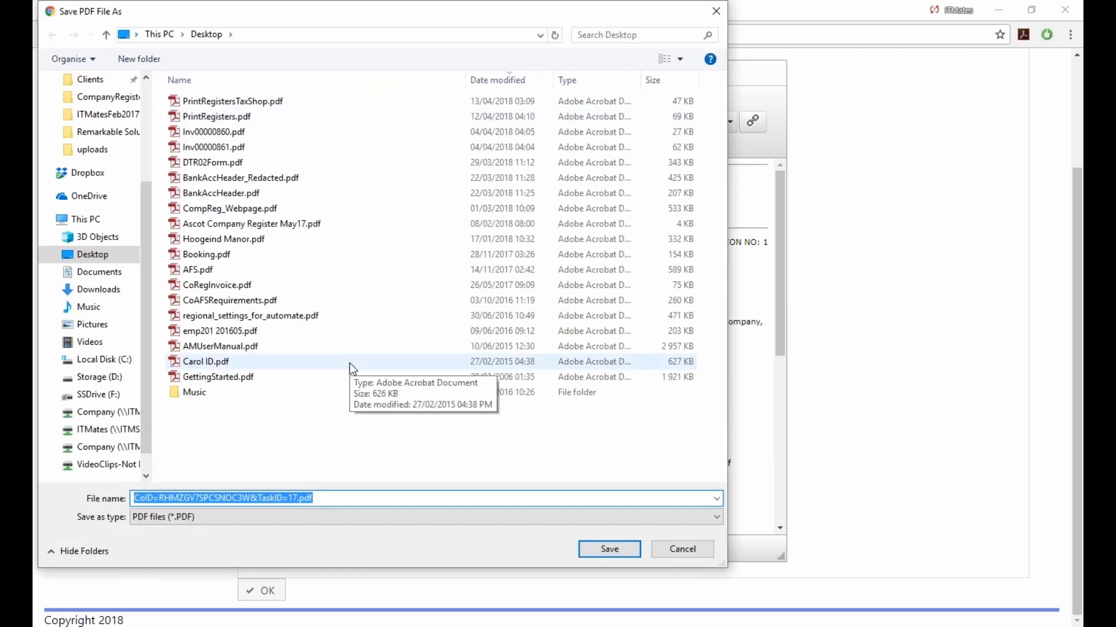
# Replace the suggested PDF file name with Inaugural and save the minutes to the Desktop.
pyautogui.click(290, 498)
pyautogui.press('BackSpace')
pyautogui.press('BackSpace')
pyautogui.press('BackSpace')
pyautogui.press('BackSpace')
pyautogui.press('BackSpace')
pyautogui.press('BackSpace')
pyautogui.press('BackSpace')
pyautogui.press('BackSpace')
pyautogui.press('BackSpace')
pyautogui.press('BackSpace')
pyautogui.press('BackSpace')
pyautogui.press('BackSpace')
pyautogui.press('BackSpace')
pyautogui.press('BackSpace')
pyautogui.press('BackSpace')
pyautogui.press('BackSpace')
pyautogui.press('BackSpace')
pyautogui.press('BackSpace')
pyautogui.press('BackSpace')
pyautogui.press('BackSpace')
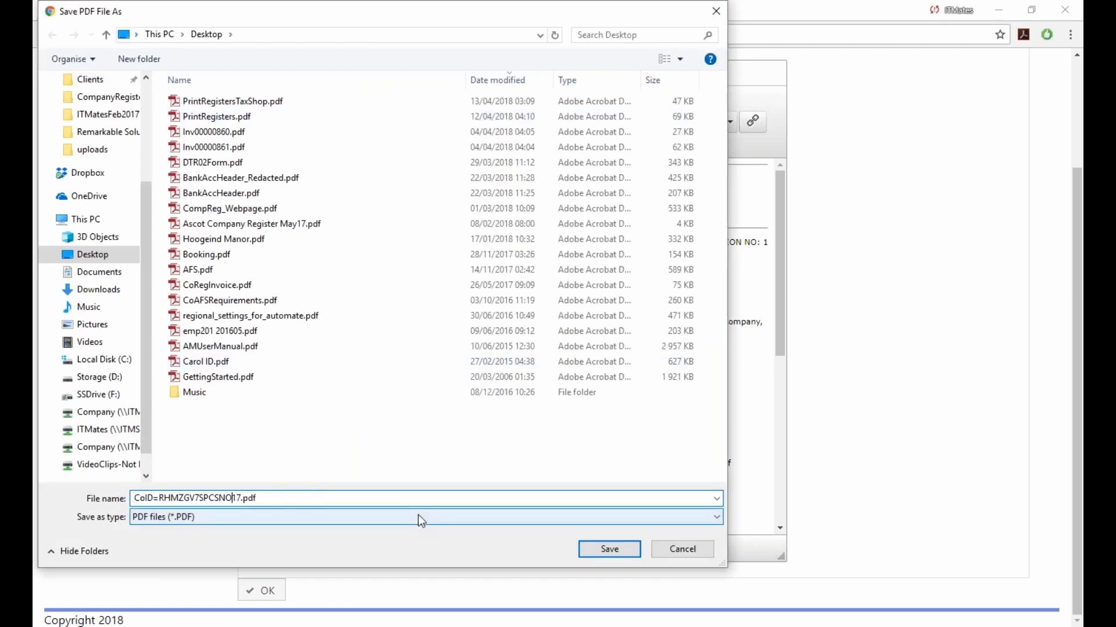
pyautogui.press('BackSpace')
pyautogui.press('BackSpace')
pyautogui.press('BackSpace')
pyautogui.press('BackSpace')
pyautogui.press('BackSpace')
pyautogui.press('BackSpace')
pyautogui.press('BackSpace')
pyautogui.press('Delete')
pyautogui.press('Delete')
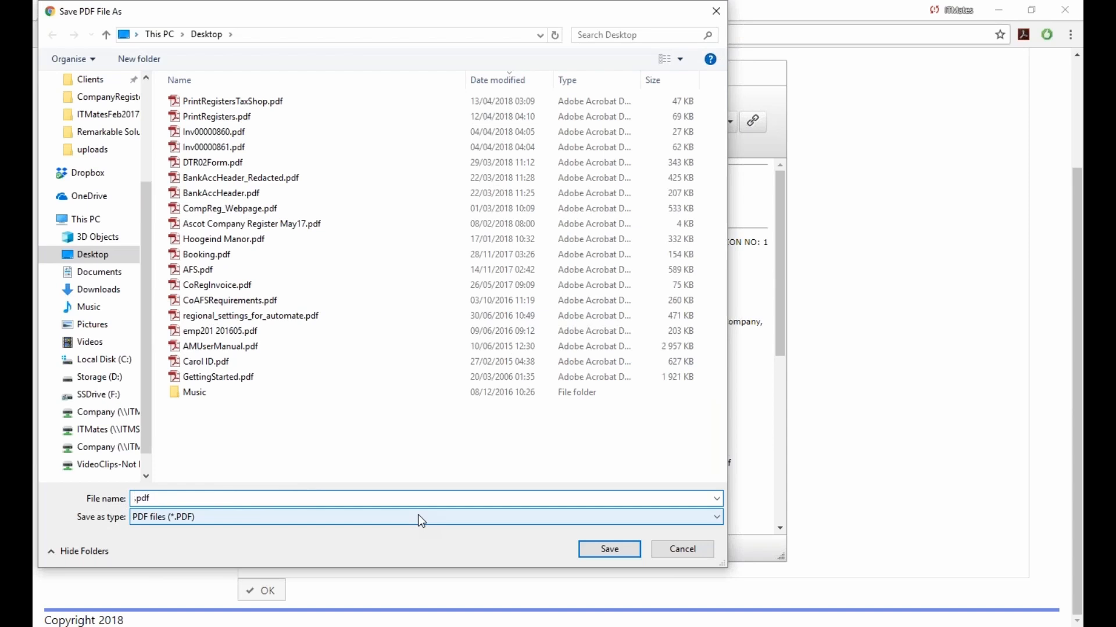
pyautogui.write('Inaugural')
pyautogui.press('Return')
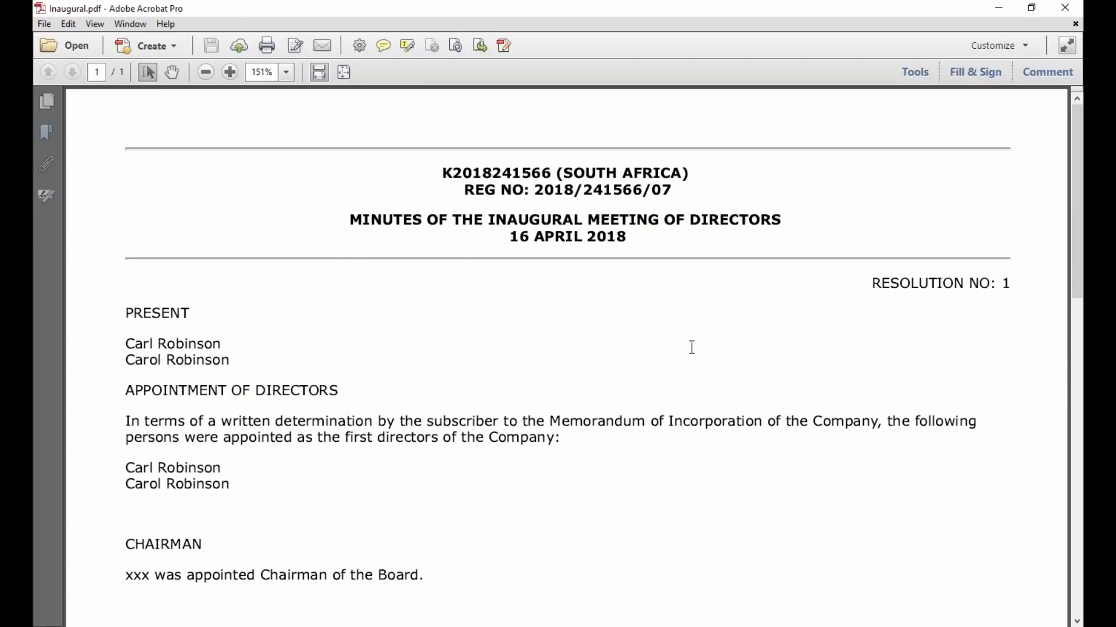
# Review the saved Inaugural.pdf down to the signature section and close it.
pyautogui.scroll(-3, 619, 354)
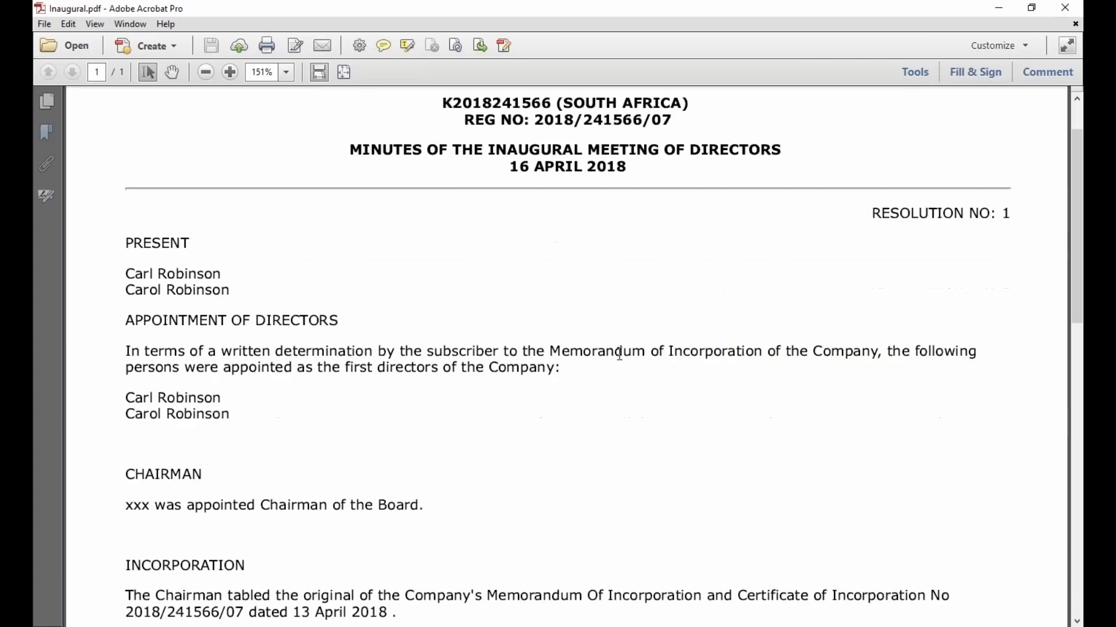
pyautogui.scroll(-10, 619, 353)
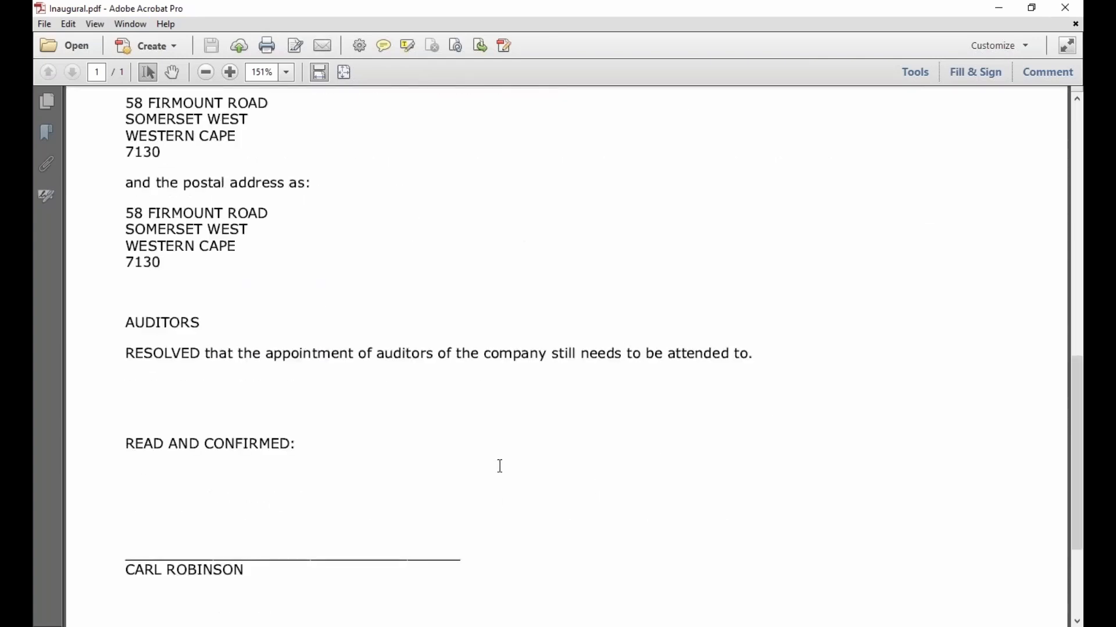
pyautogui.scroll(1, 499, 467)
pyautogui.scroll(5, 500, 466)
pyautogui.click(1068, 8)
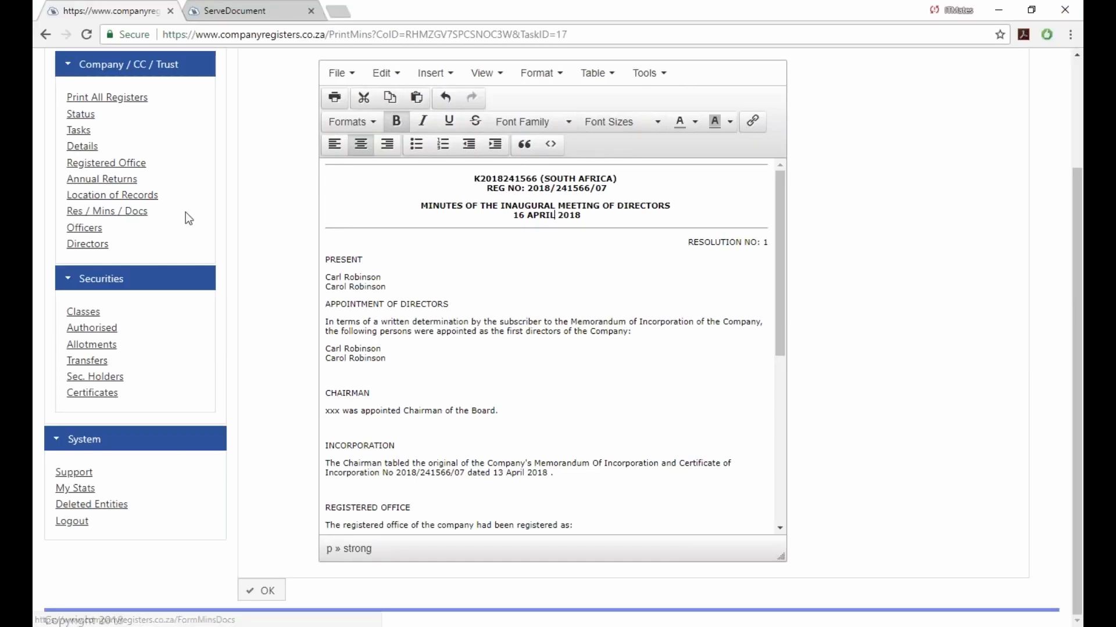
# Add a new entry to the company's minutes and documents, dated 16/04/2018, with type Resolution and document reference Inaugural Minutes.
pyautogui.click(107, 212)
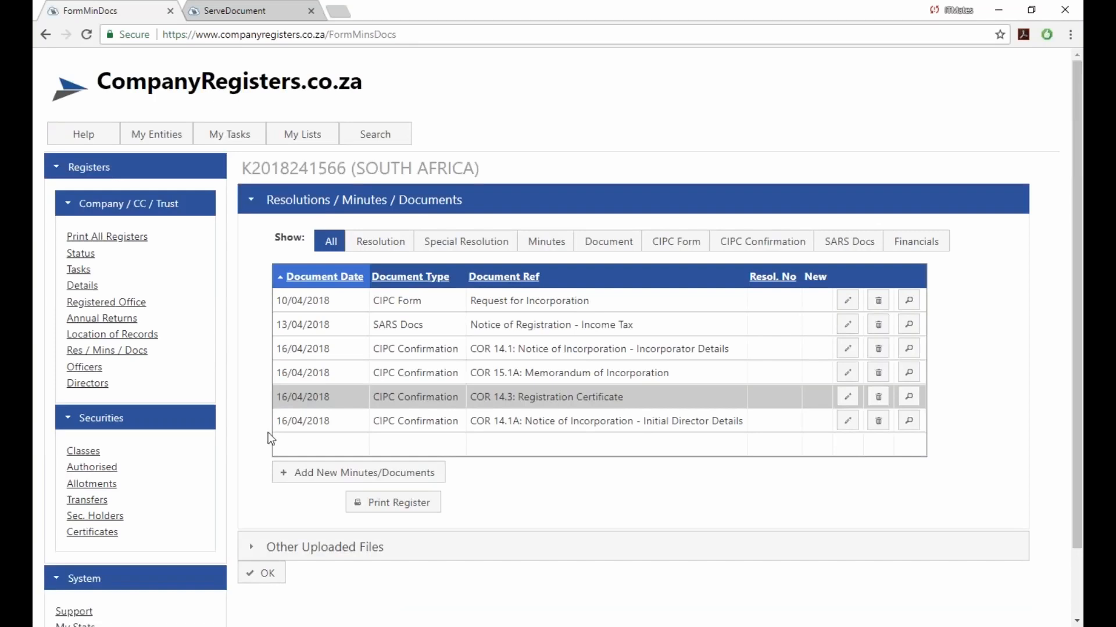
pyautogui.click(363, 482)
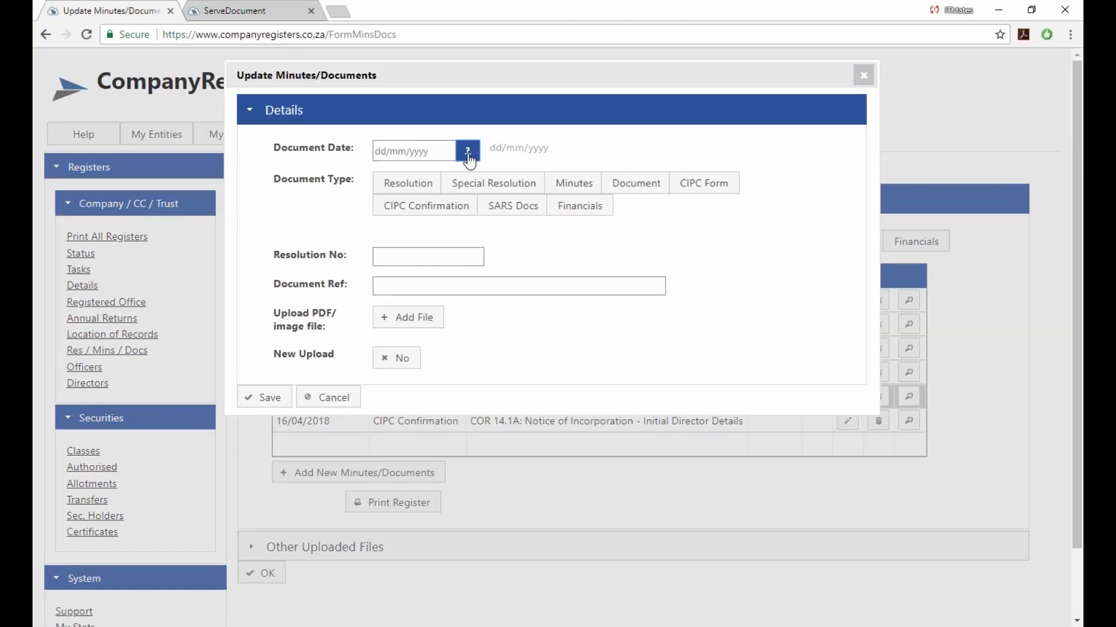
pyautogui.click(468, 156)
pyautogui.click(386, 175)
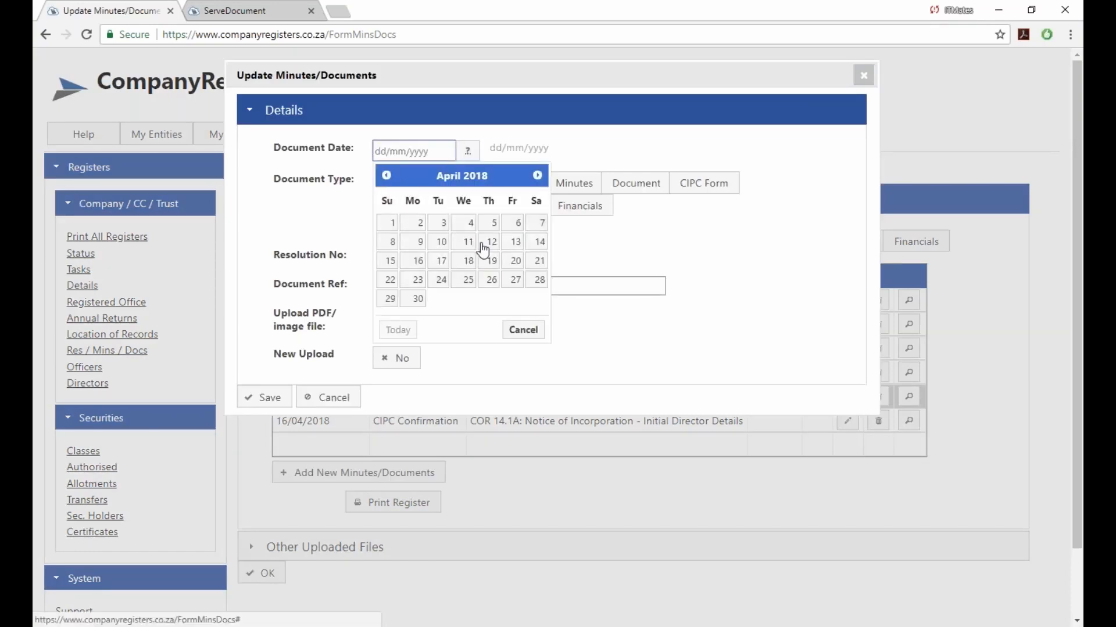
pyautogui.click(416, 261)
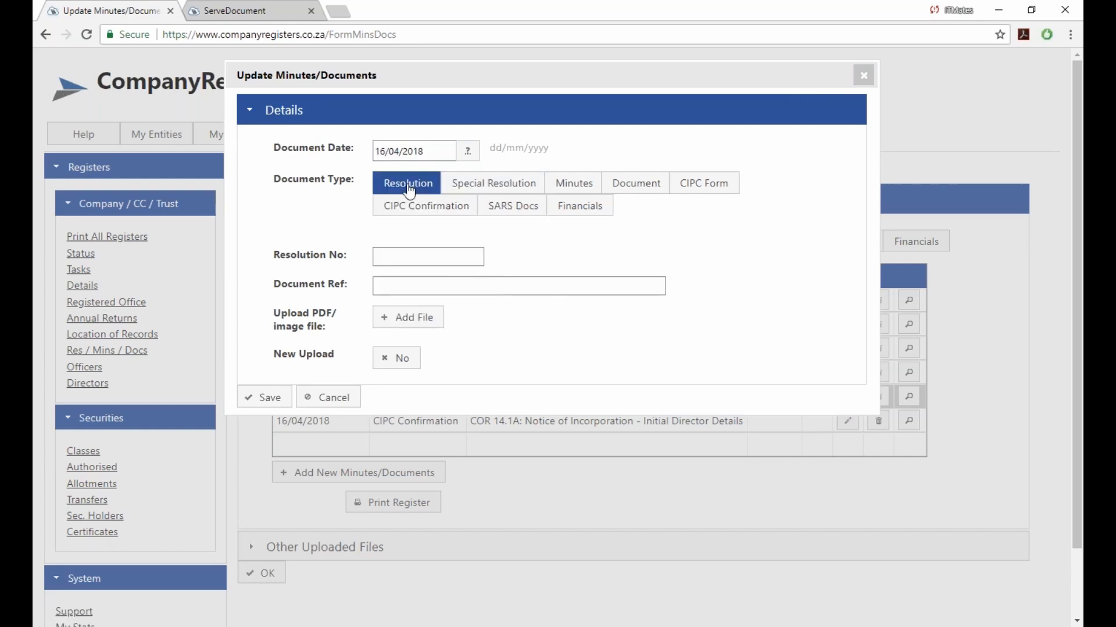
pyautogui.click(387, 258)
pyautogui.write('1')
pyautogui.click(412, 287)
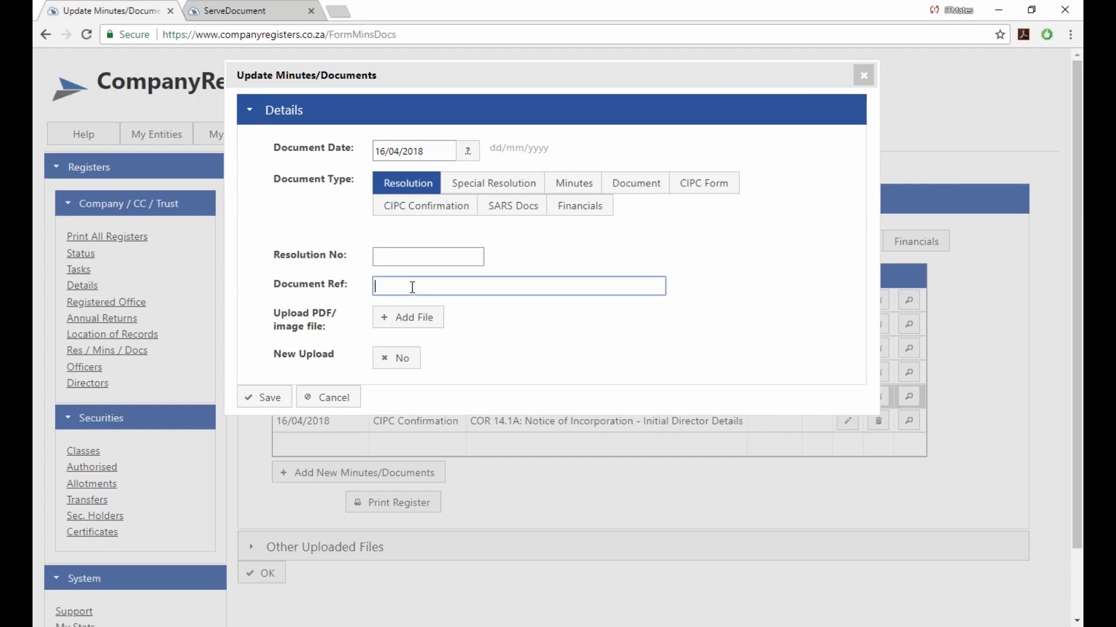
pyautogui.write('Inaugural Minutes')
# Attach Inaugural.pdf from the Desktop to the new document entry and save it.
pyautogui.click(376, 322)
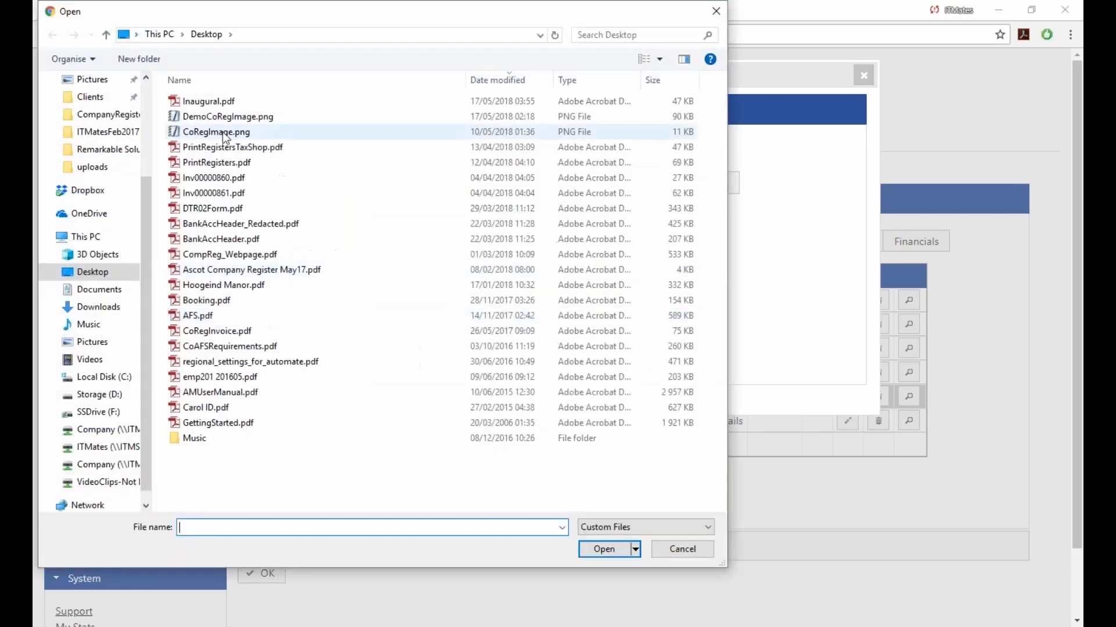
pyautogui.click(202, 104)
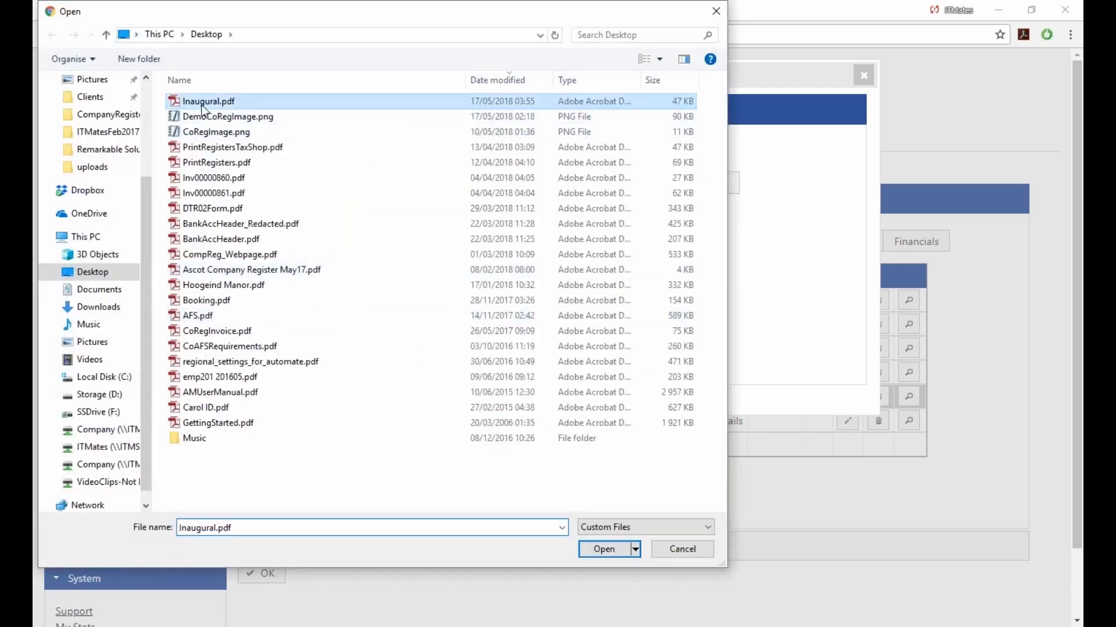
pyautogui.doubleClick(203, 105)
pyautogui.click(263, 427)
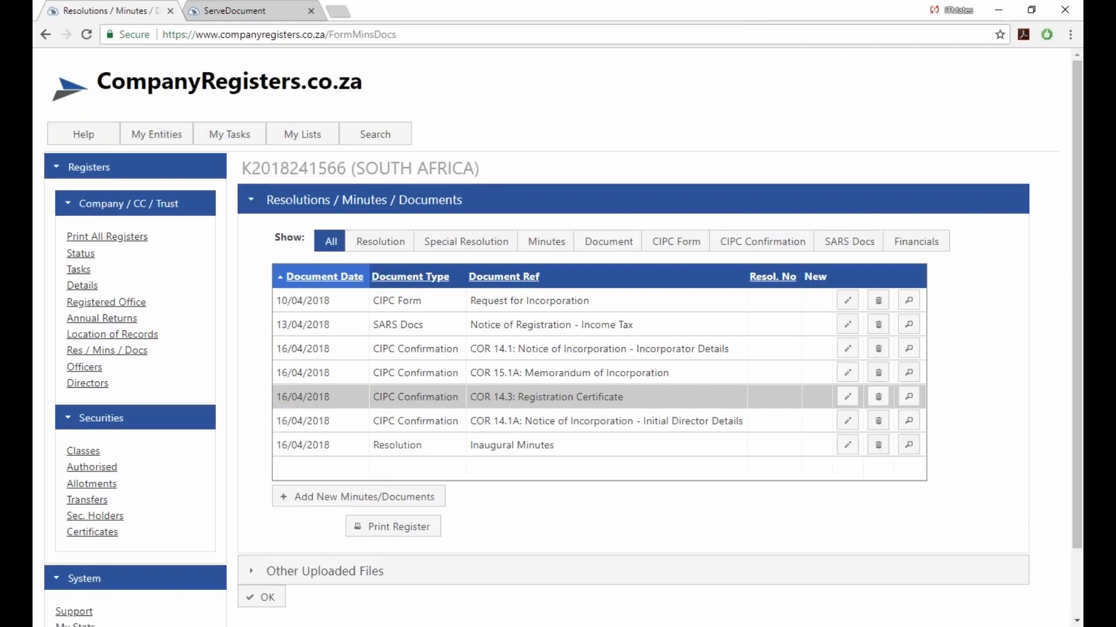
# Set the resolution number of the Inaugural Minutes entry to 1 and save it.
pyautogui.click(776, 452)
pyautogui.click(382, 262)
pyautogui.write('1')
pyautogui.click(263, 441)
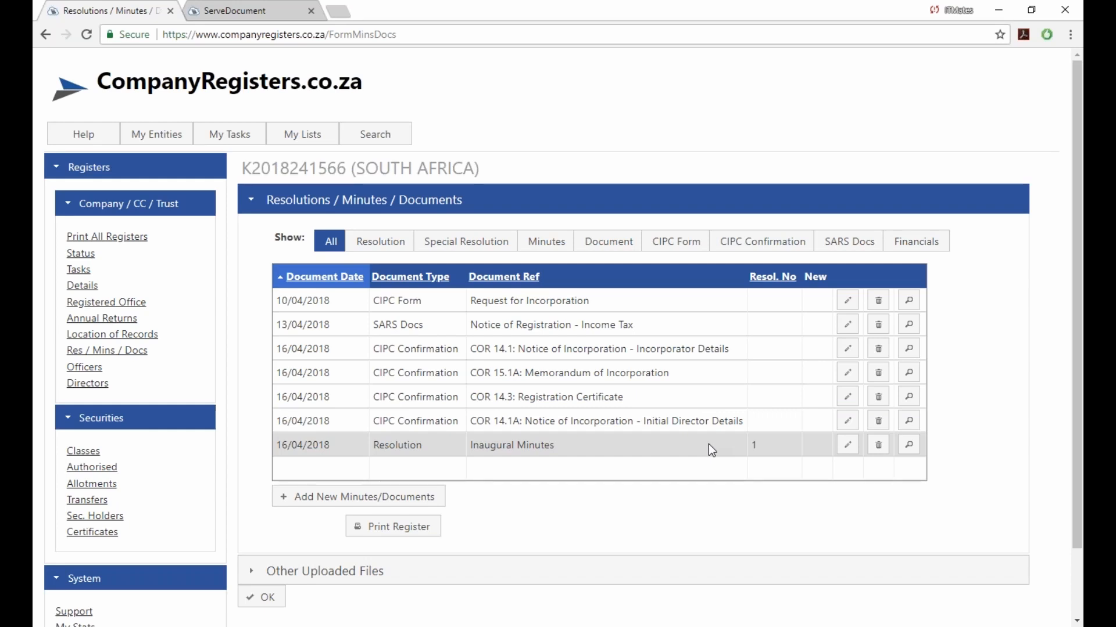
pyautogui.click(691, 453)
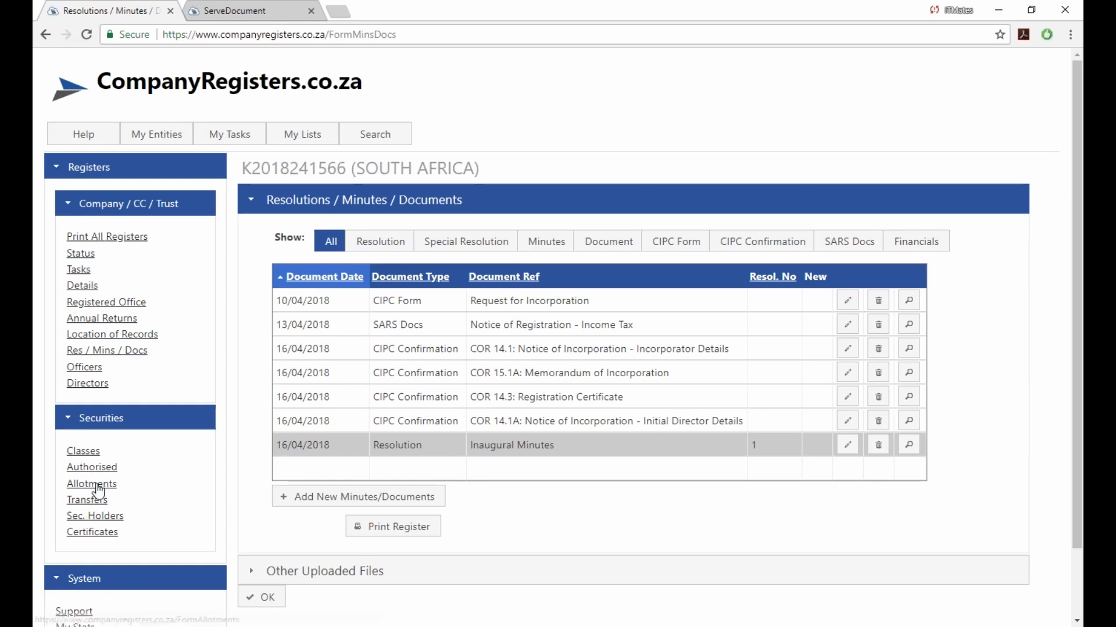
# Open the Directors Resolution - Allotment document from the company's tasks and review its issue of securities.
pyautogui.click(78, 271)
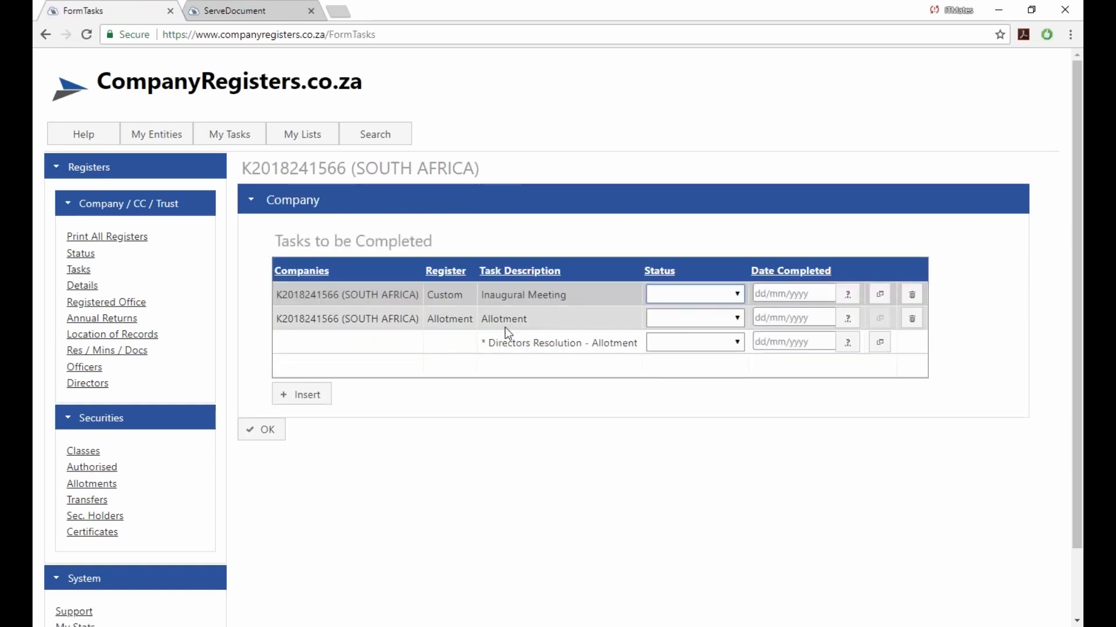
pyautogui.click(886, 349)
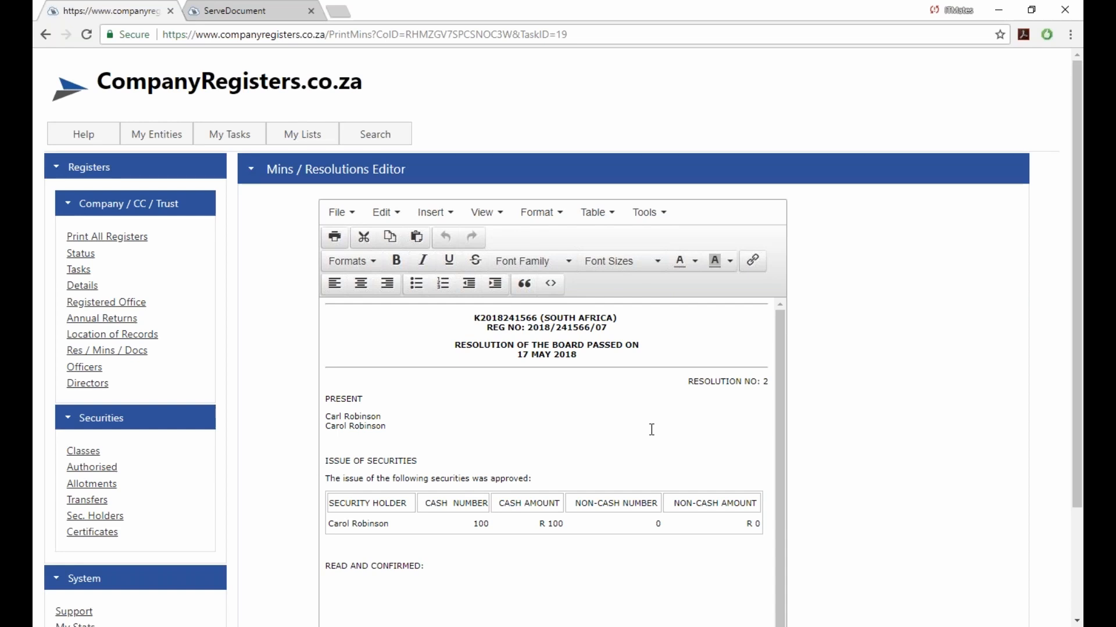
pyautogui.scroll(-1, 652, 429)
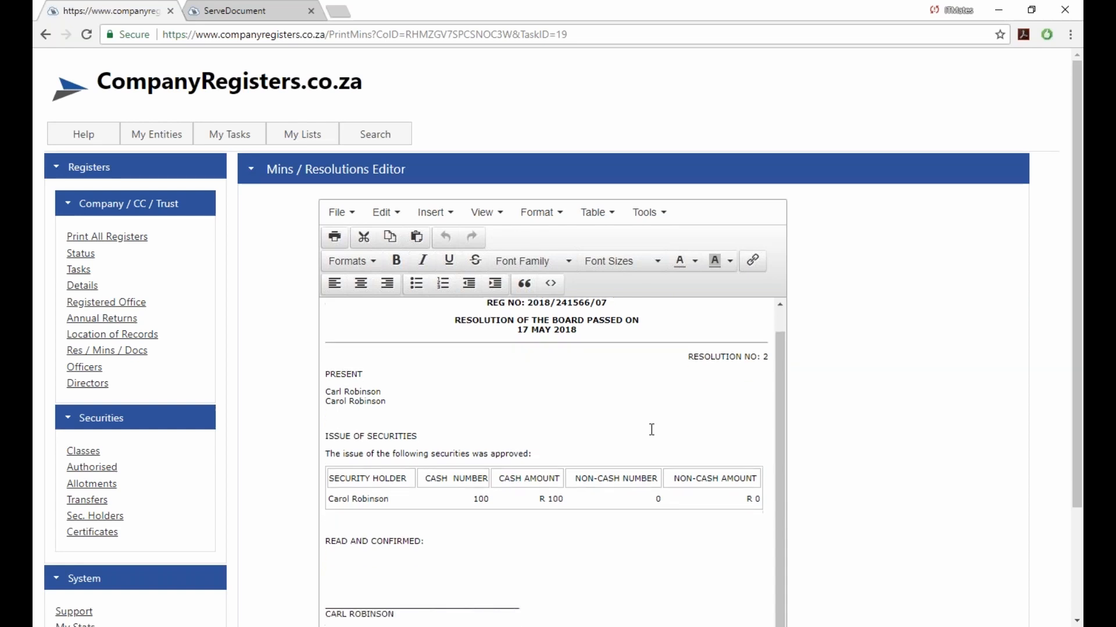